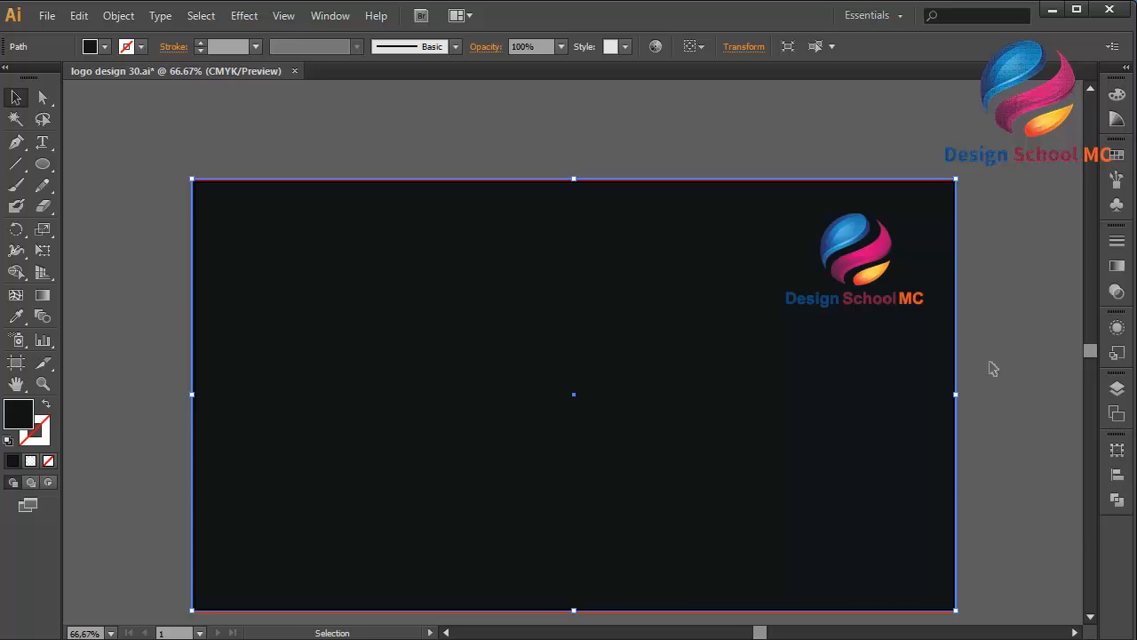
# Recolour the background rectangle to dark slate grey 3A4142 and deselect it
pyautogui.hotkey('ctrl', '0')
pyautogui.hotkey('ctrl', '-')
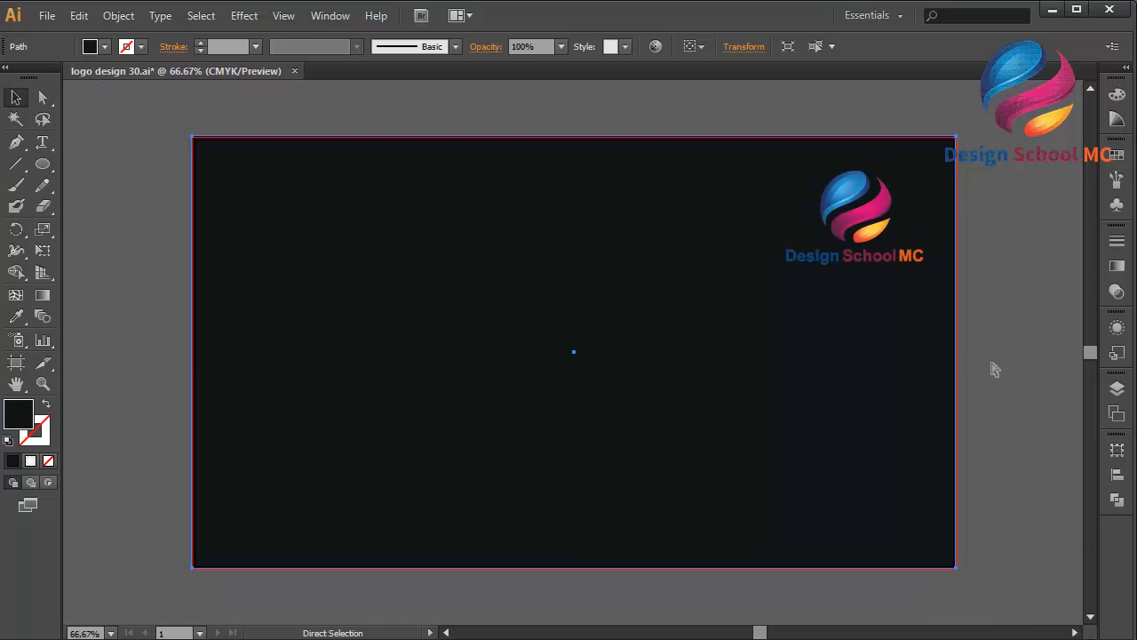
pyautogui.doubleClick(25, 423)
pyautogui.moveTo(122, 403); pyautogui.dragTo(102, 389)
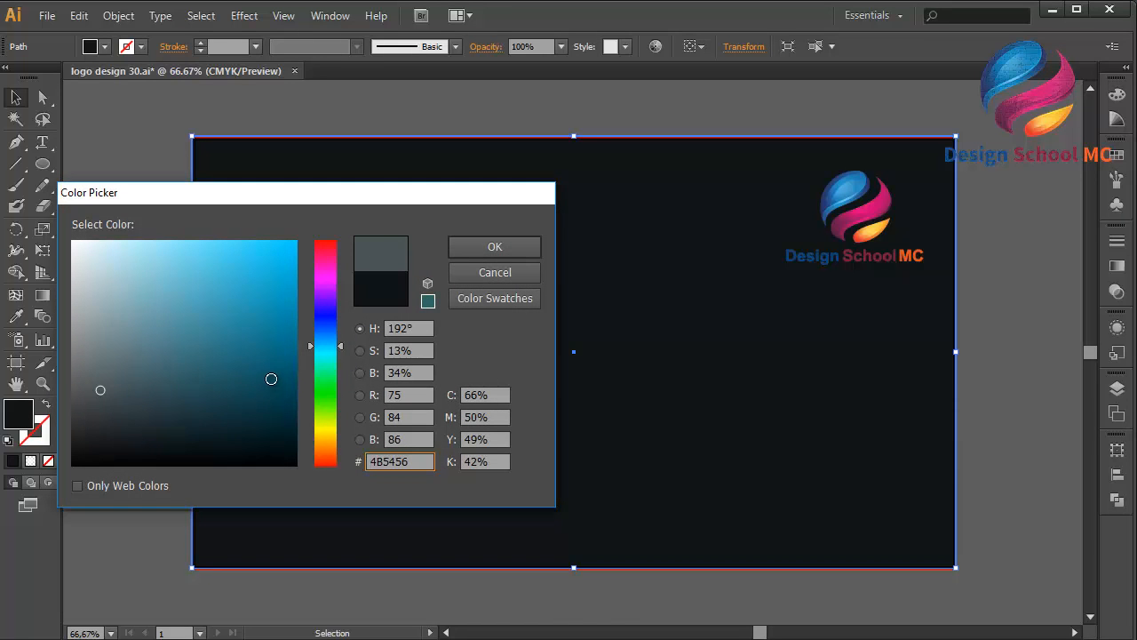
pyautogui.click(487, 248)
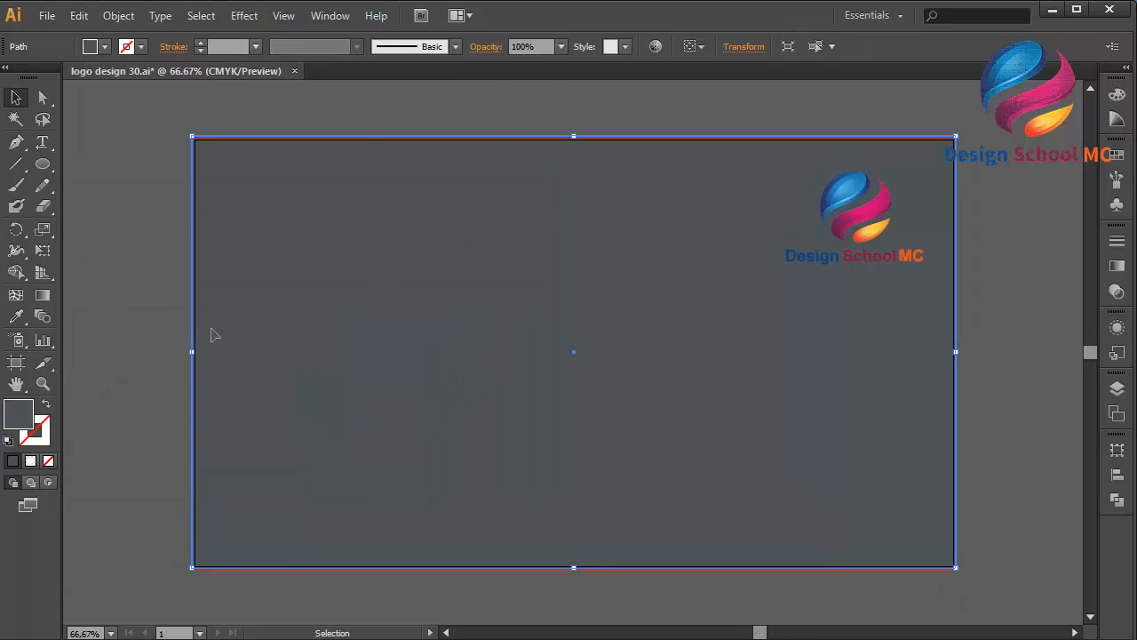
pyautogui.doubleClick(27, 418)
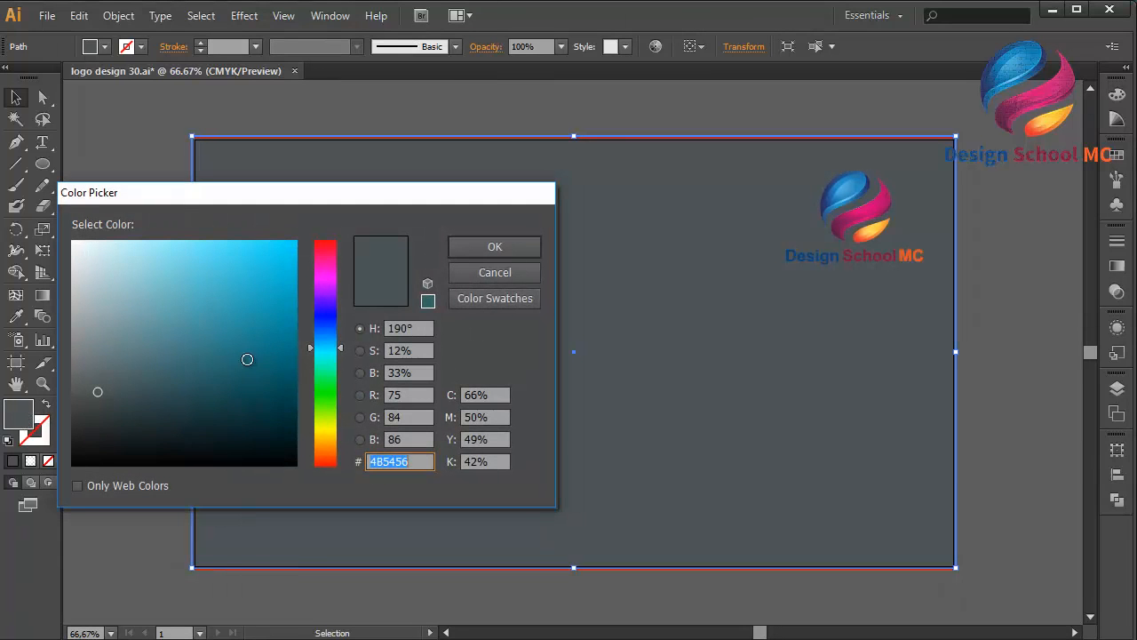
pyautogui.click(99, 406)
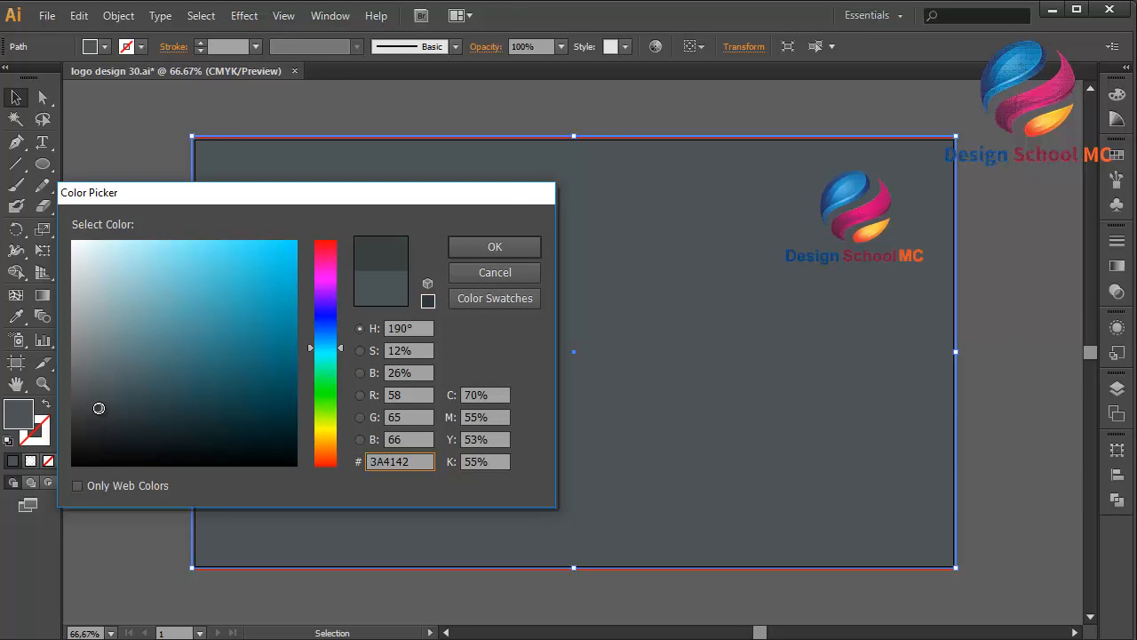
pyautogui.click(508, 248)
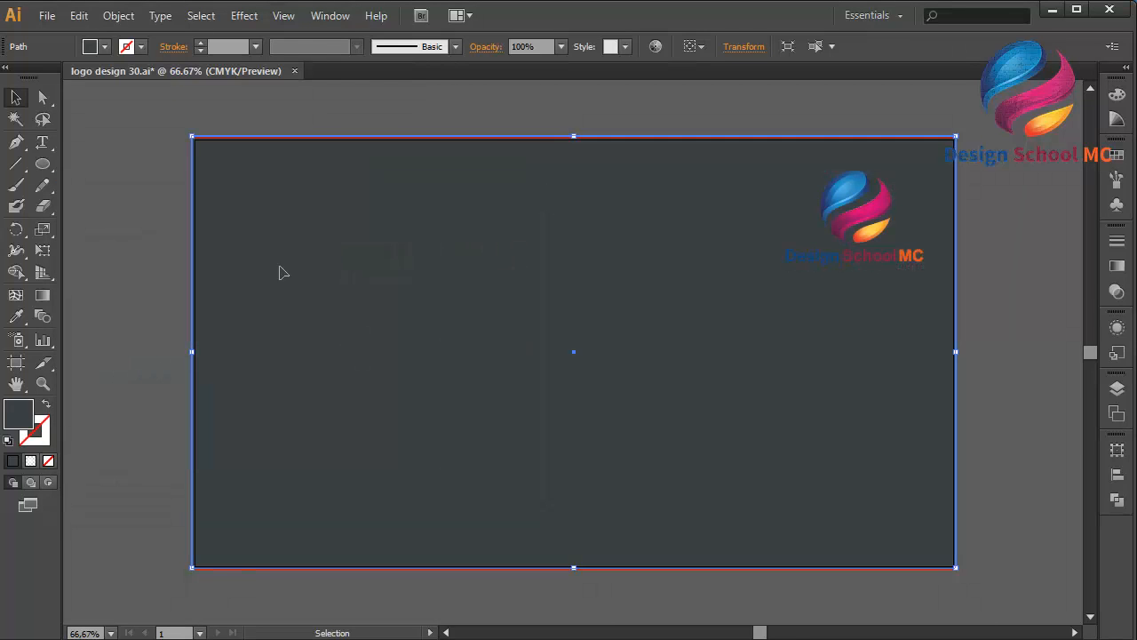
pyautogui.click(132, 275)
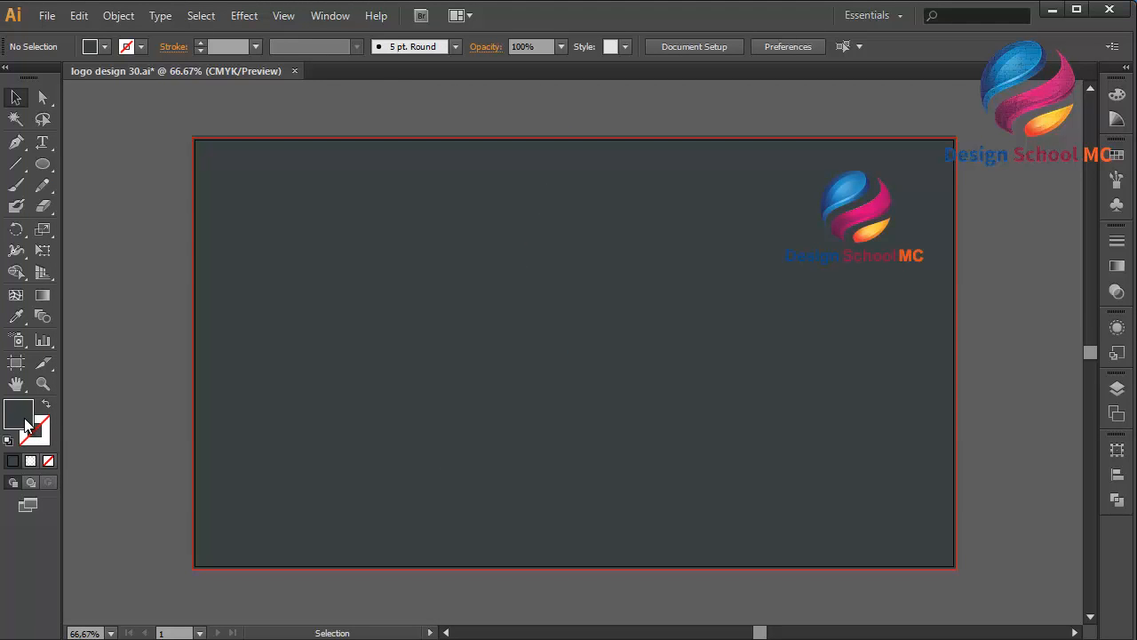
# With the Pen tool, draw a wavy curve descending leftward from the artboard's upper middle, about 386 px wide and 251 px tall, retracting the final anchor's outgoing handle
pyautogui.click(17, 144)
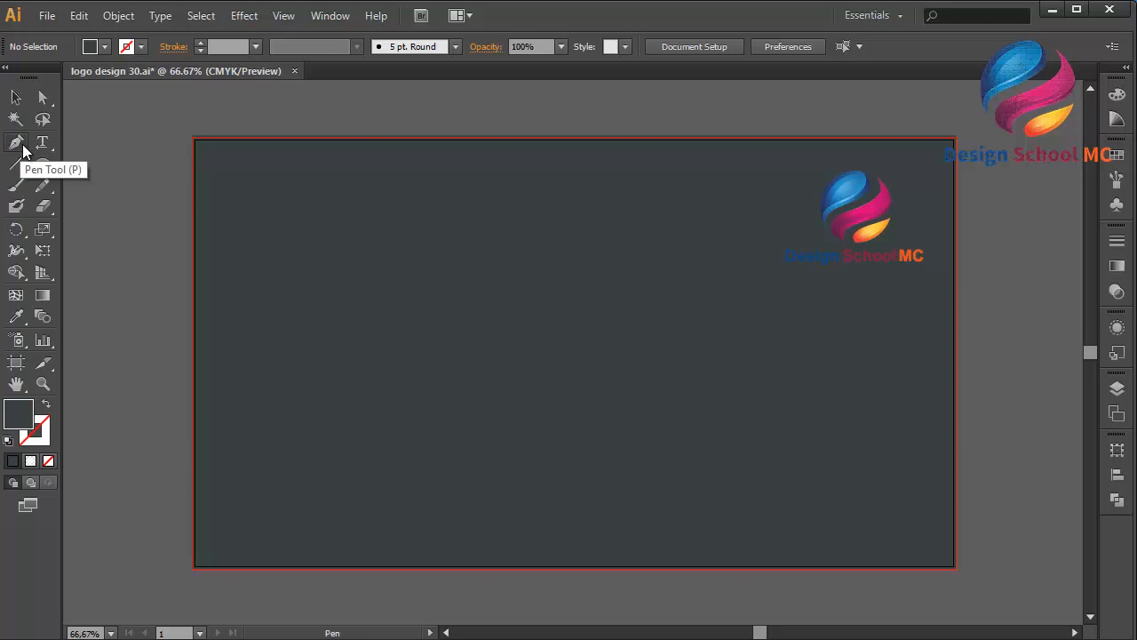
pyautogui.hotkey('ctrl', '+')
pyautogui.hotkey('ctrl', '+')
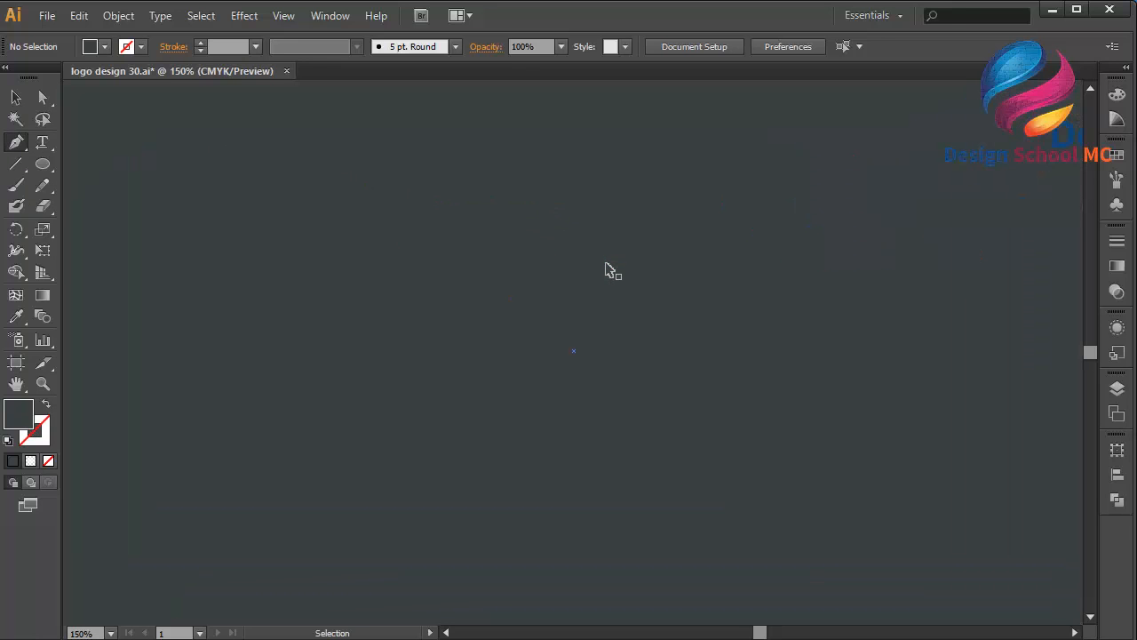
pyautogui.scroll(1, 649, 257)
pyautogui.click(692, 253)
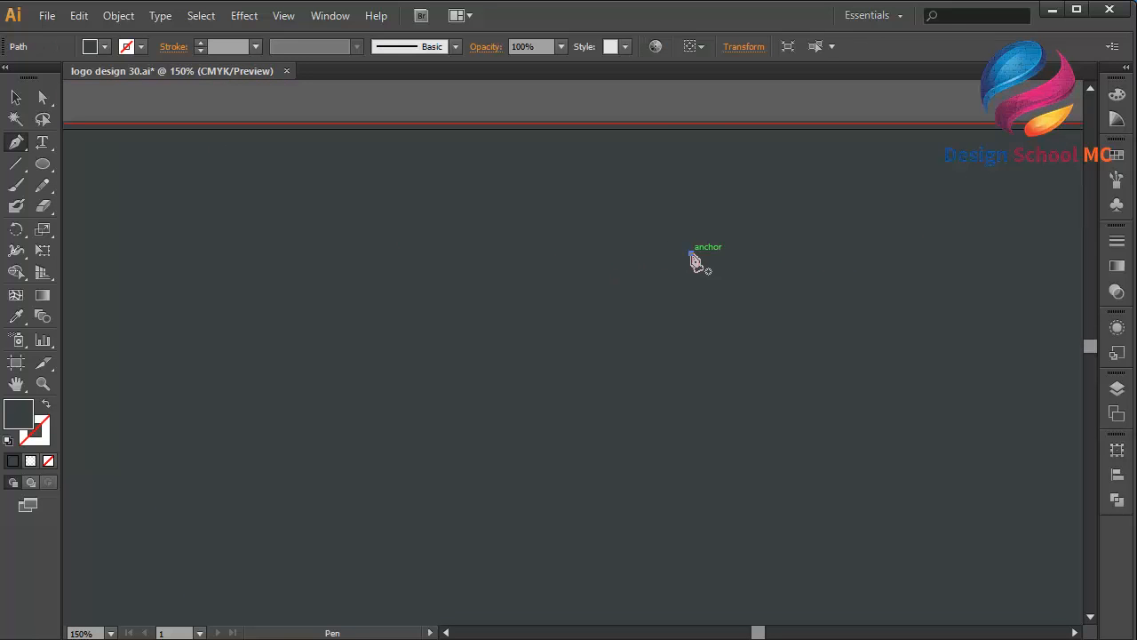
pyautogui.moveTo(558, 329); pyautogui.dragTo(490, 412)
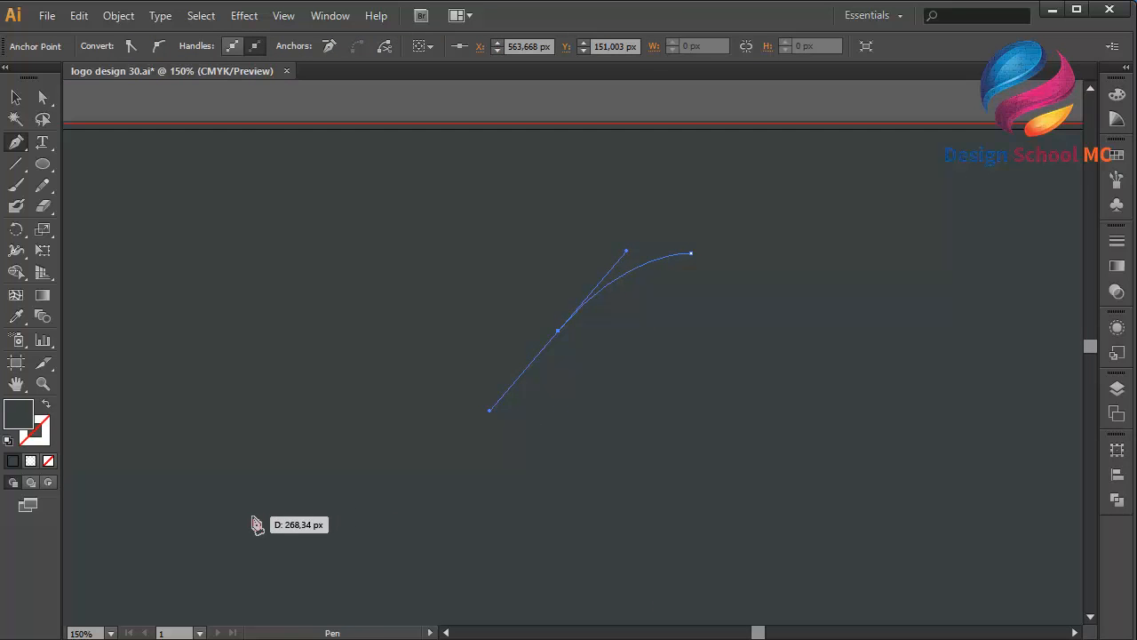
pyautogui.hotkey('ctrl', '-')
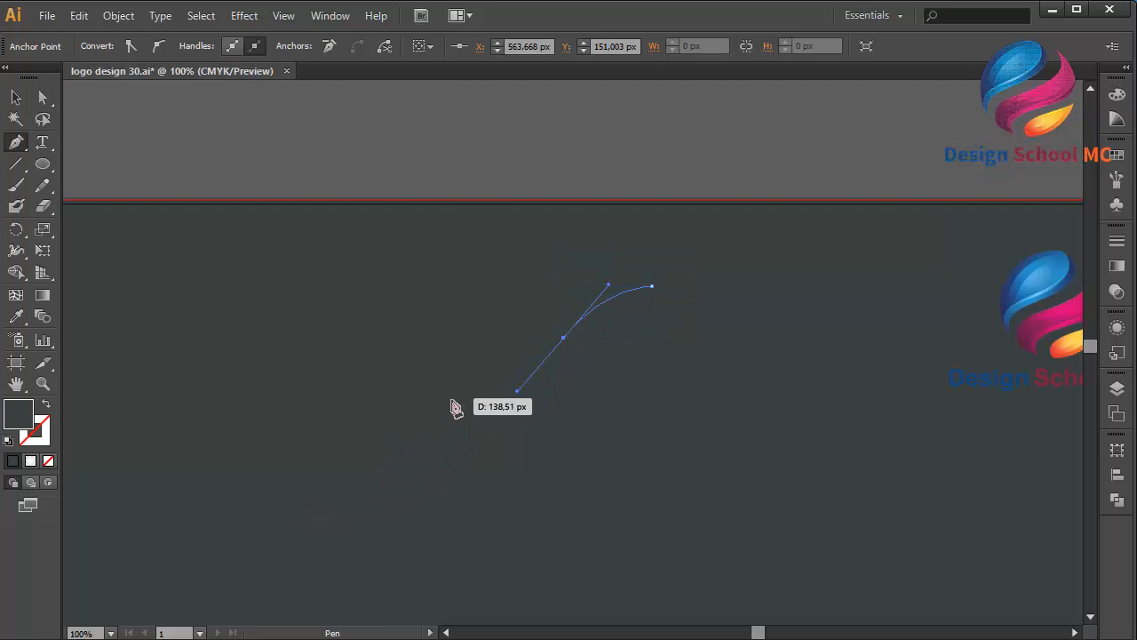
pyautogui.moveTo(449, 400); pyautogui.dragTo(392, 402)
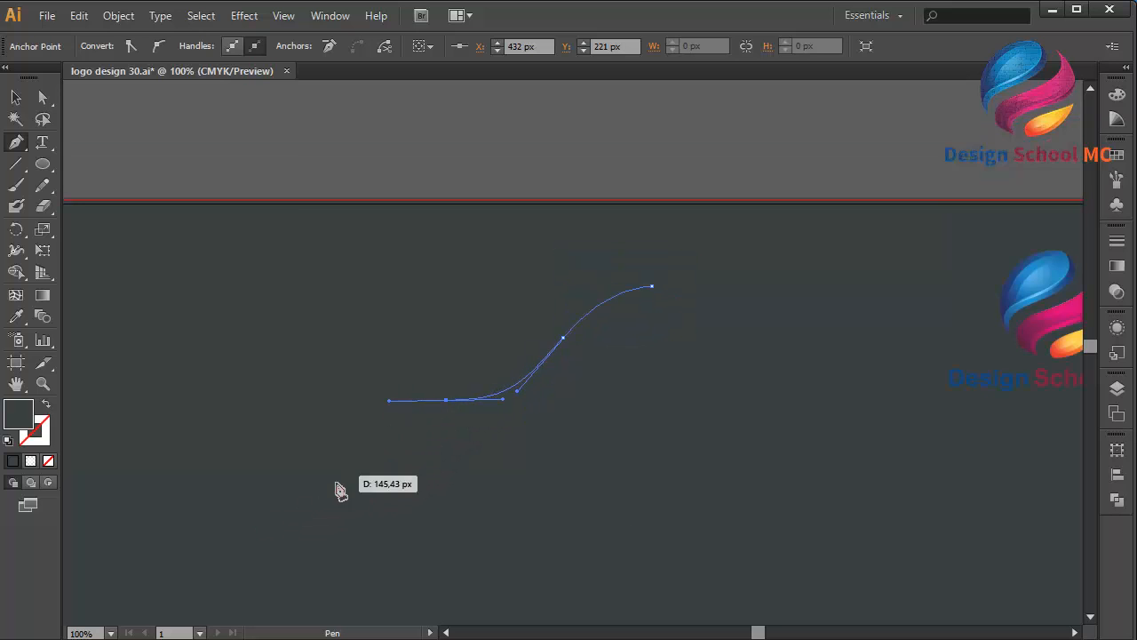
pyautogui.moveTo(309, 509); pyautogui.dragTo(263, 596)
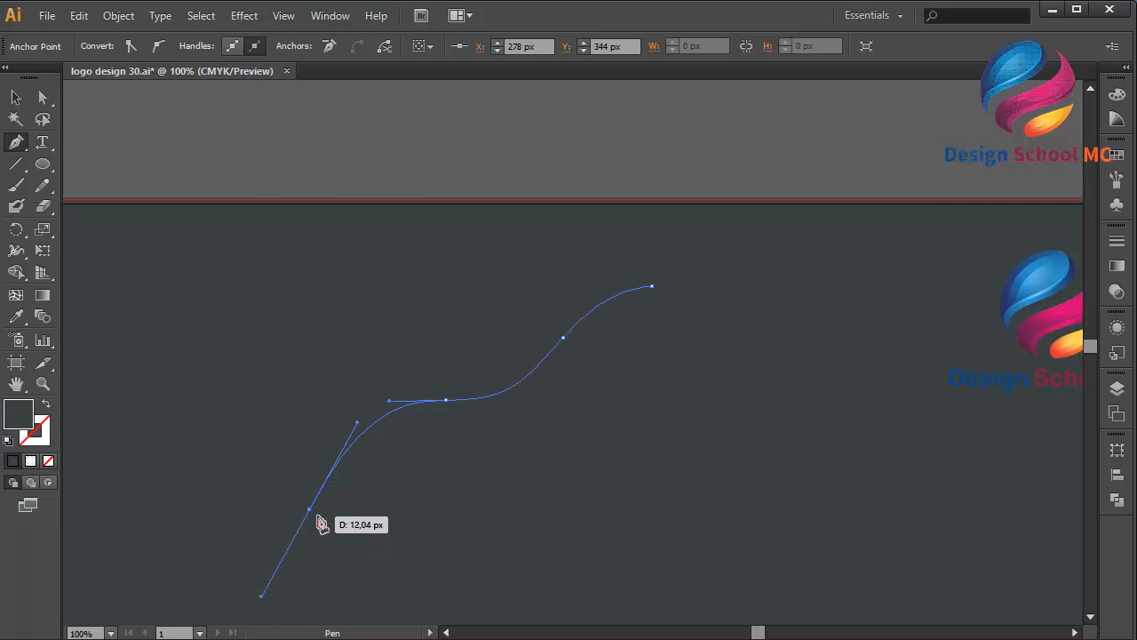
pyautogui.moveTo(310, 513); pyautogui.dragTo(33, 428)
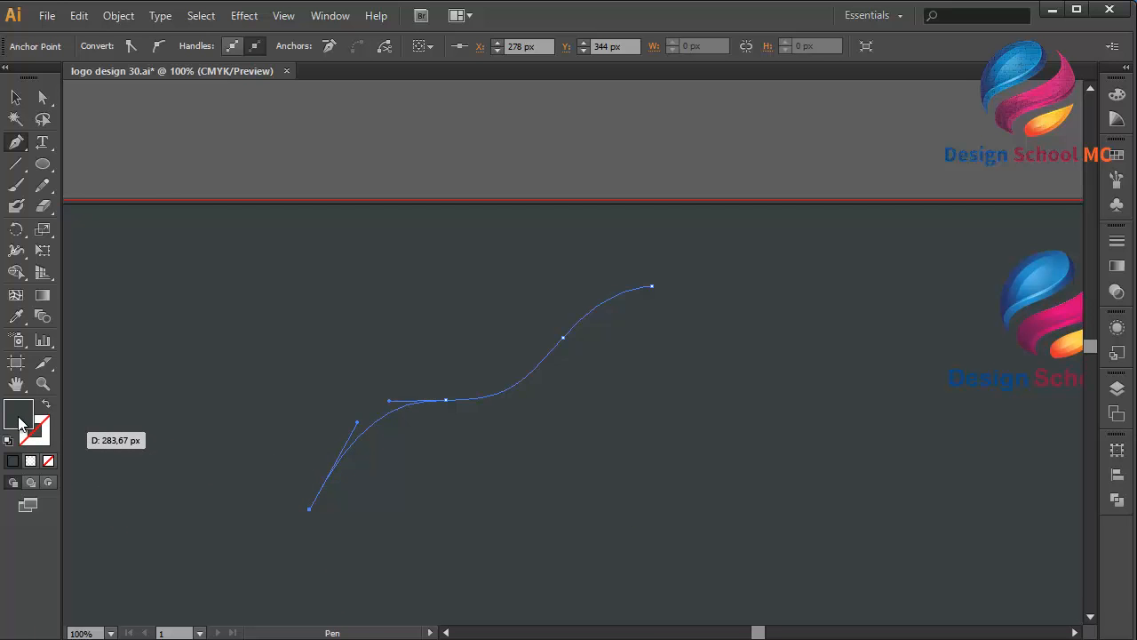
# Set the fill colour of the open wavy path to teal
pyautogui.doubleClick(19, 424)
pyautogui.moveTo(277, 315); pyautogui.dragTo(320, 287)
pyautogui.click(484, 251)
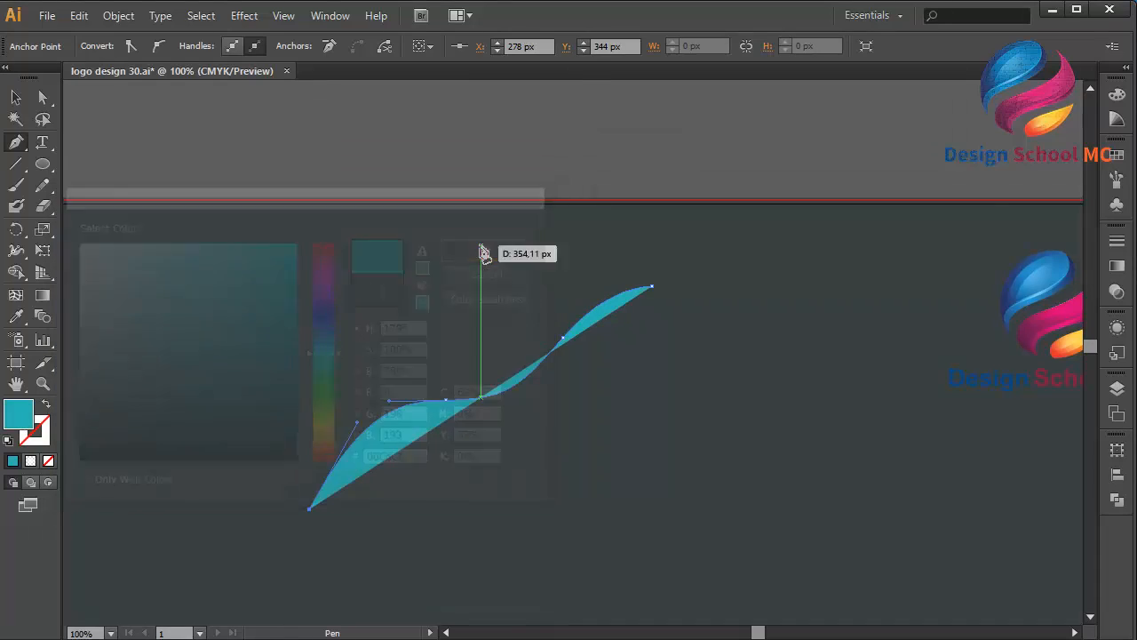
# Trace a parallel lower edge back along the wavy curve to its starting anchor, closing the path as a narrow ribbon
pyautogui.click(322, 515)
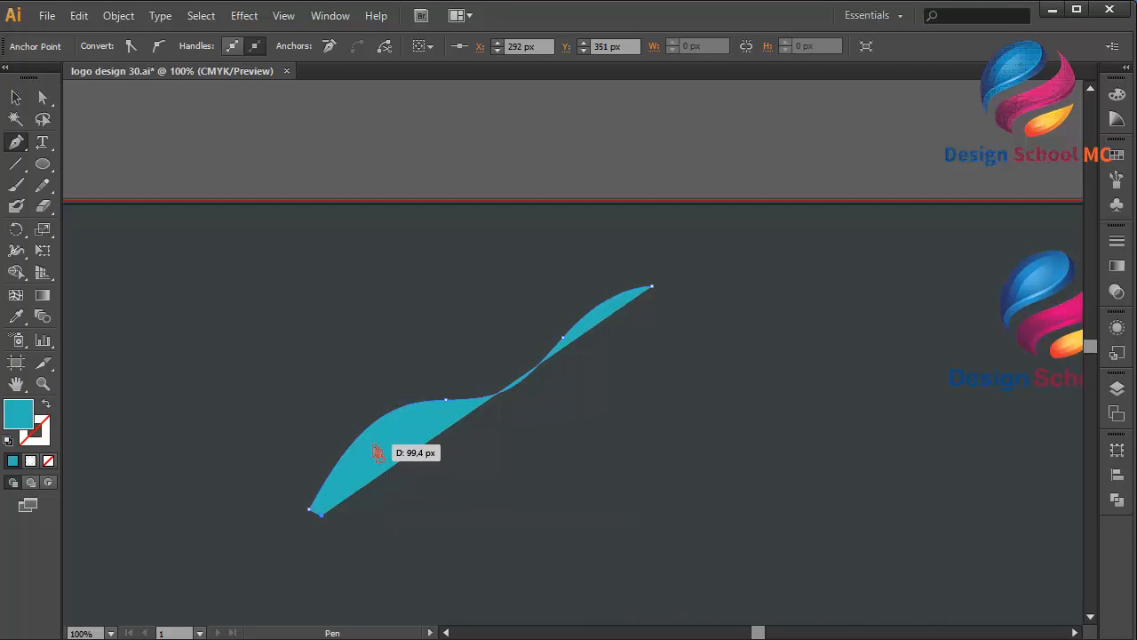
pyautogui.moveTo(365, 449); pyautogui.dragTo(385, 425)
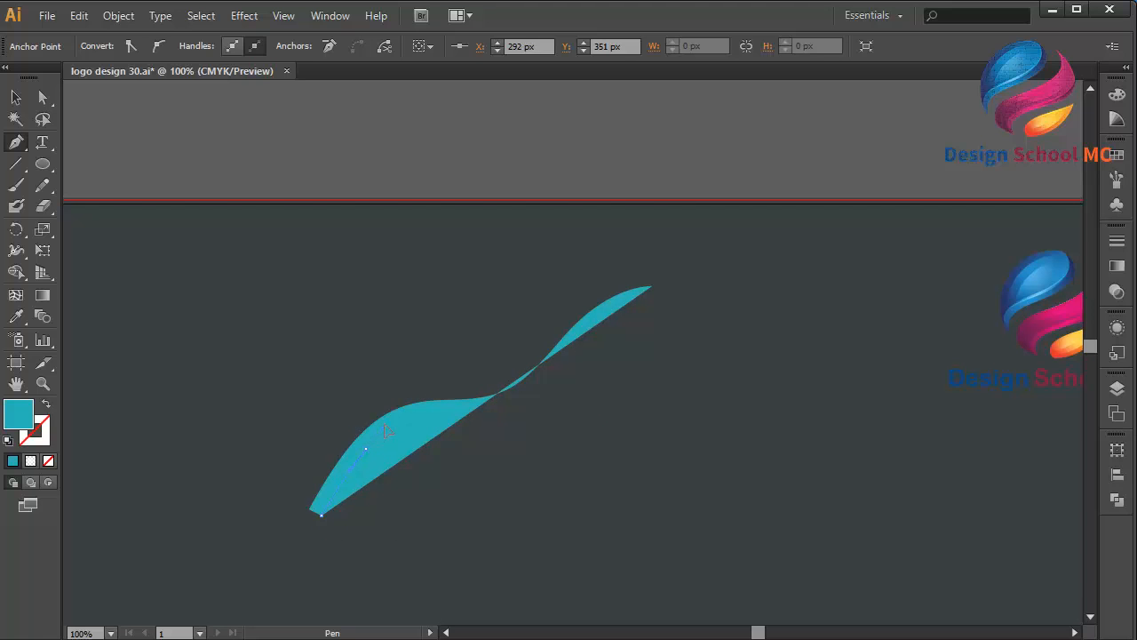
pyautogui.click(452, 400)
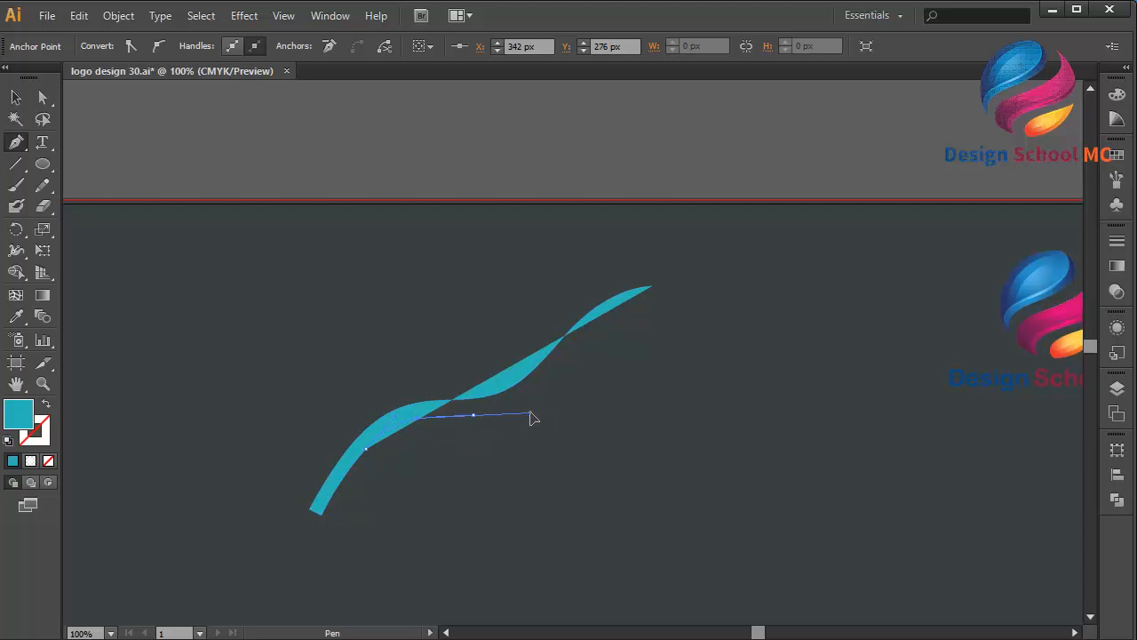
pyautogui.moveTo(531, 418); pyautogui.dragTo(531, 415)
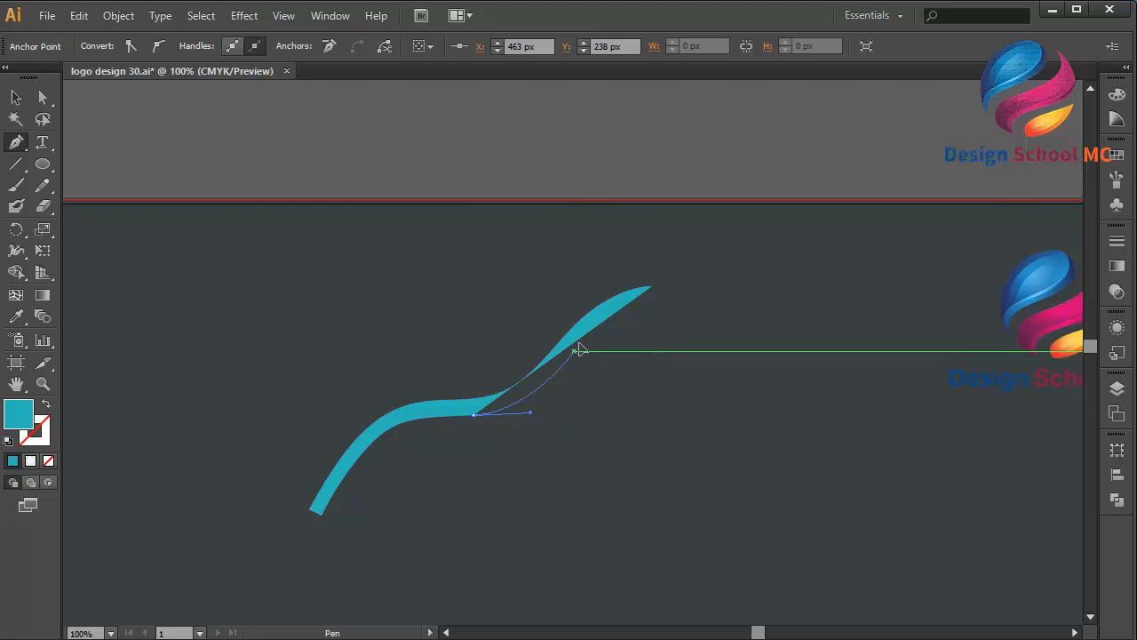
pyautogui.moveTo(574, 351); pyautogui.dragTo(600, 314)
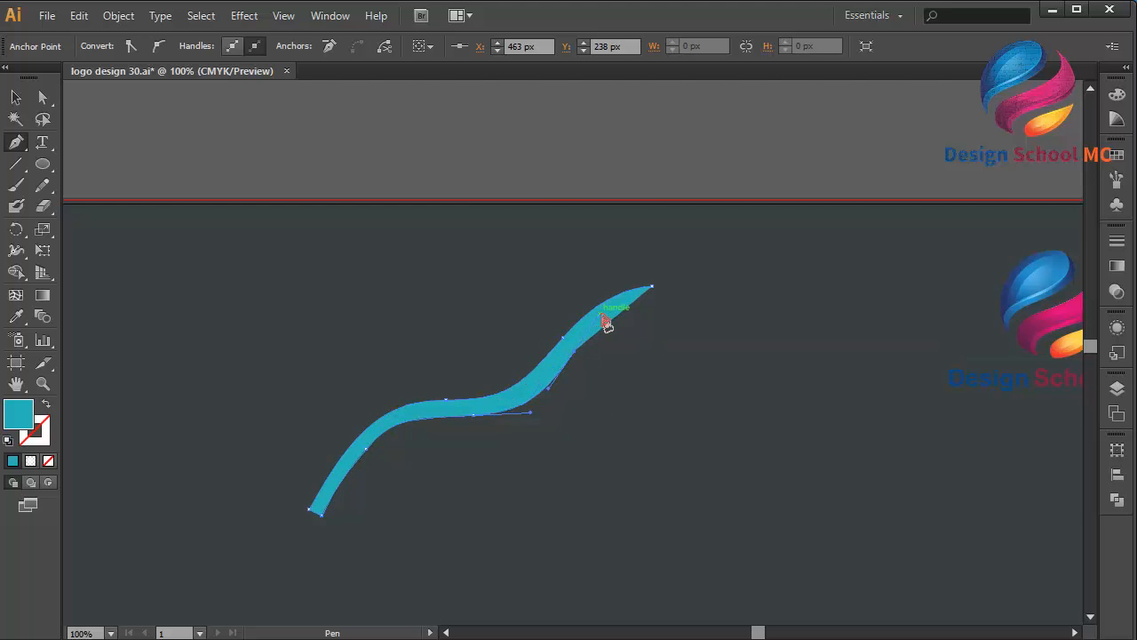
pyautogui.click(653, 307)
pyautogui.click(652, 287)
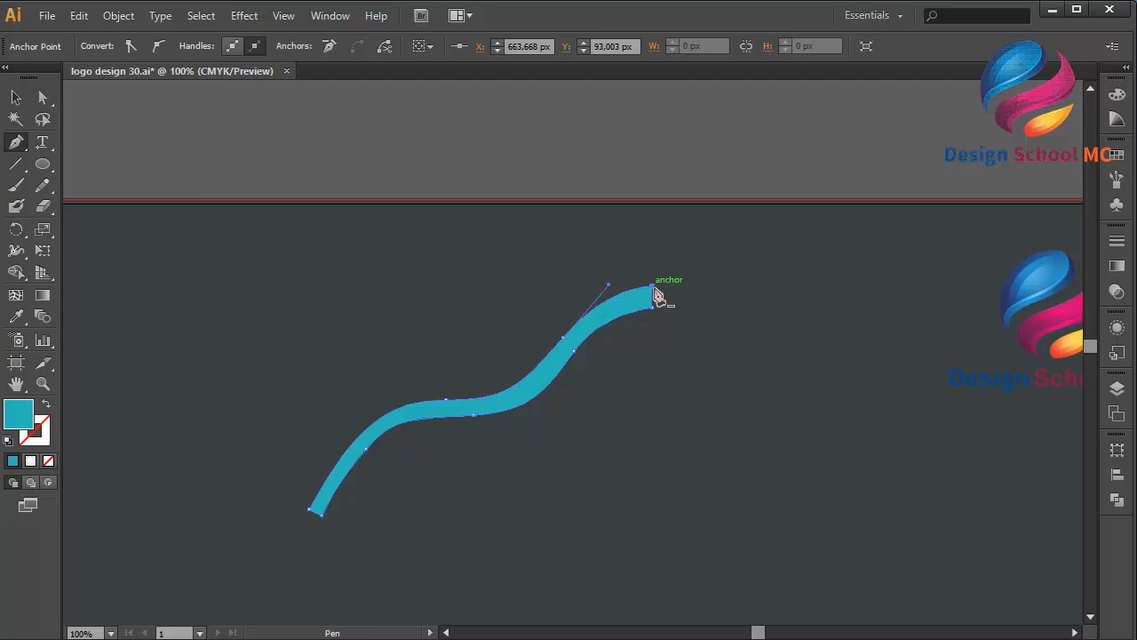
# Move the lower corner of the ribbon's upper-right end up to Y 112.194 px, and shorten the curve handle along its lower middle edge
pyautogui.click(42, 96)
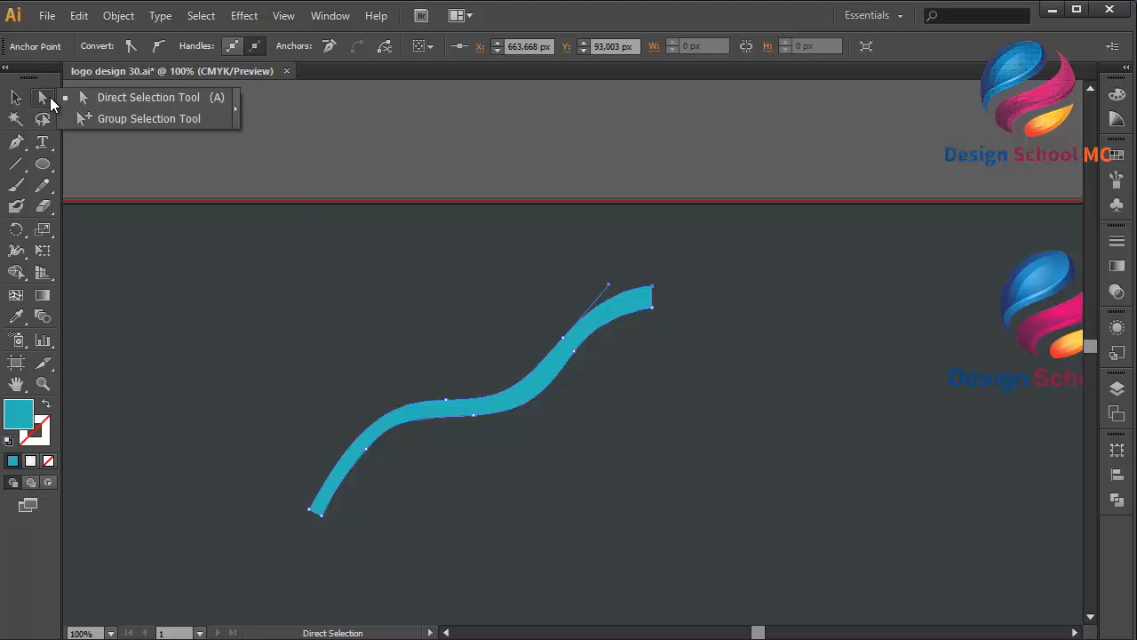
pyautogui.click(103, 96)
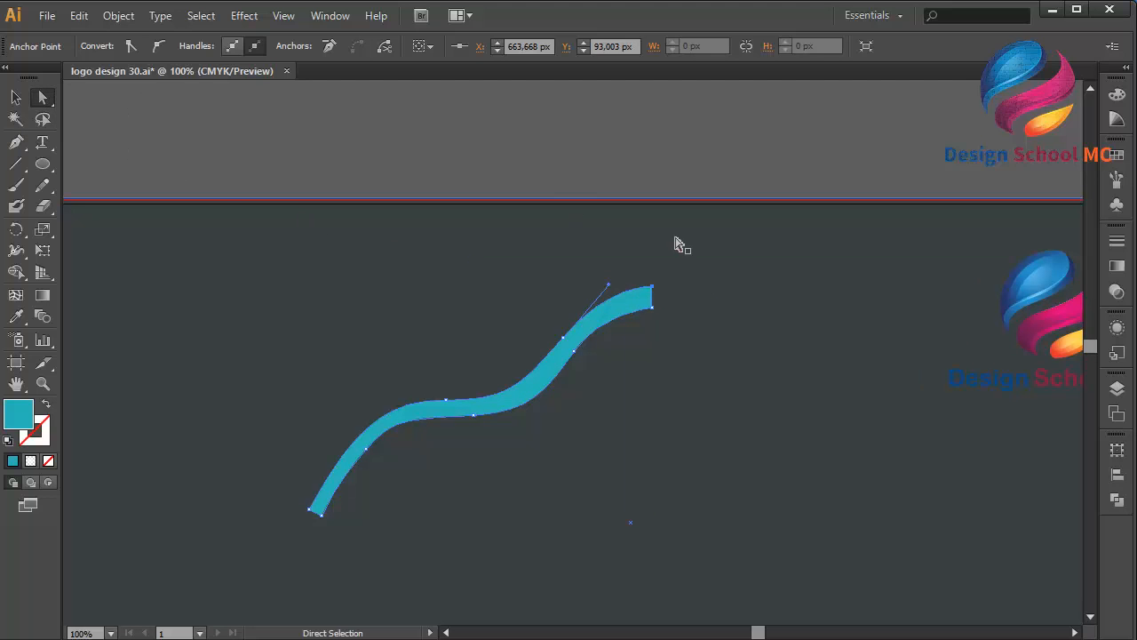
pyautogui.click(654, 307)
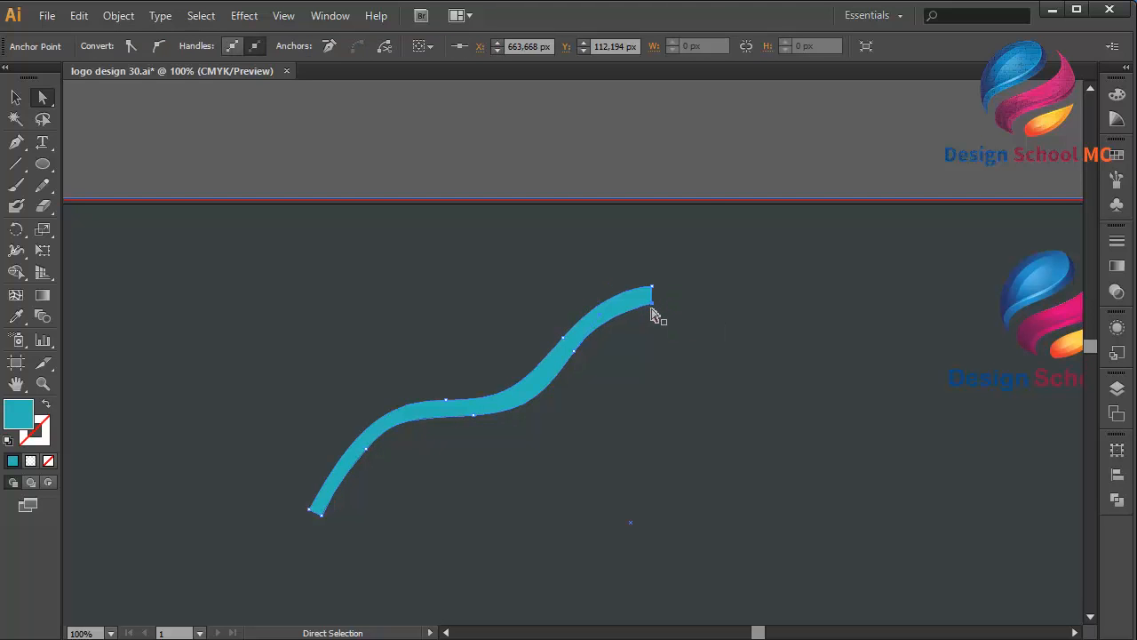
pyautogui.click(574, 351)
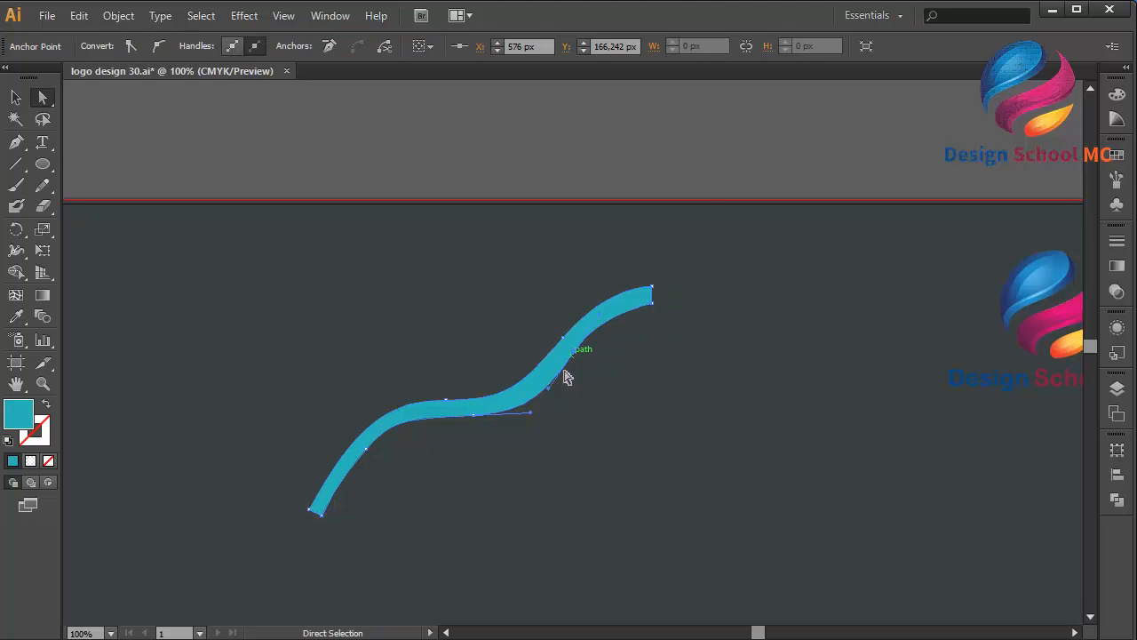
pyautogui.click(524, 421)
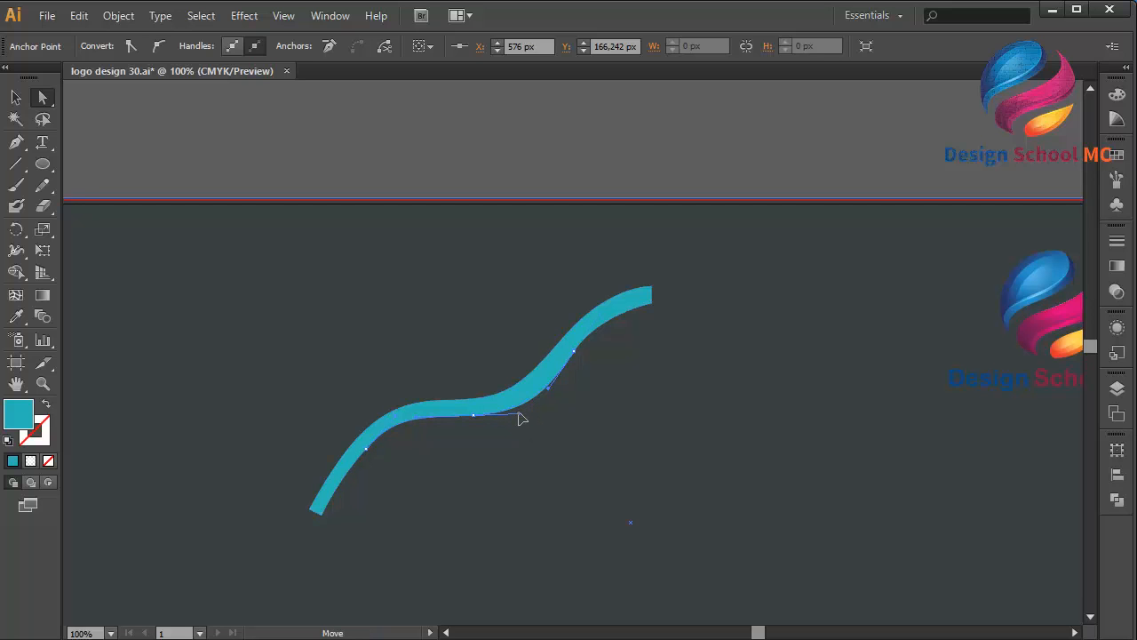
pyautogui.click(482, 415)
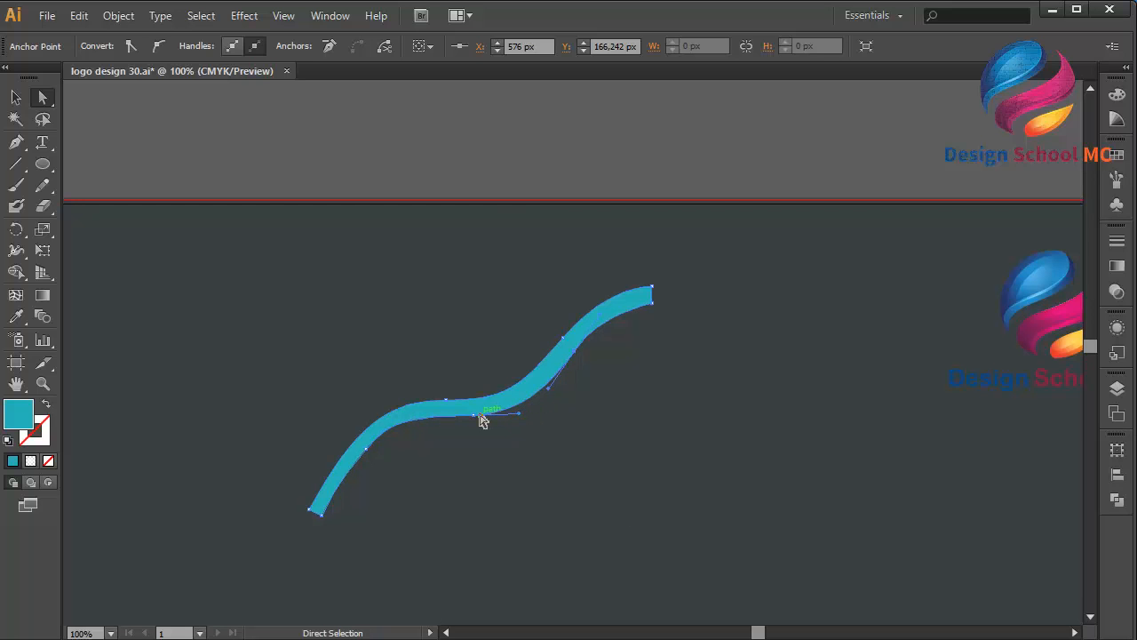
pyautogui.click(572, 157)
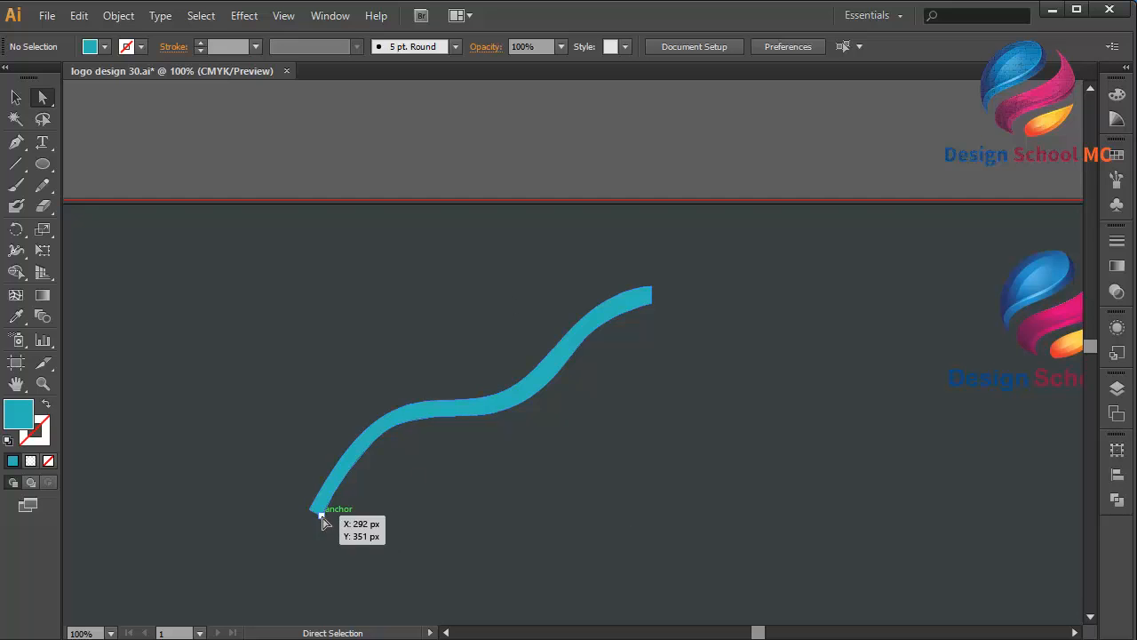
# Widen the ribbon's lower-left part by shifting its end corner slightly right and the next lower-edge anchor to X 347 px
pyautogui.click(322, 514)
pyautogui.click(323, 515)
pyautogui.click(323, 516)
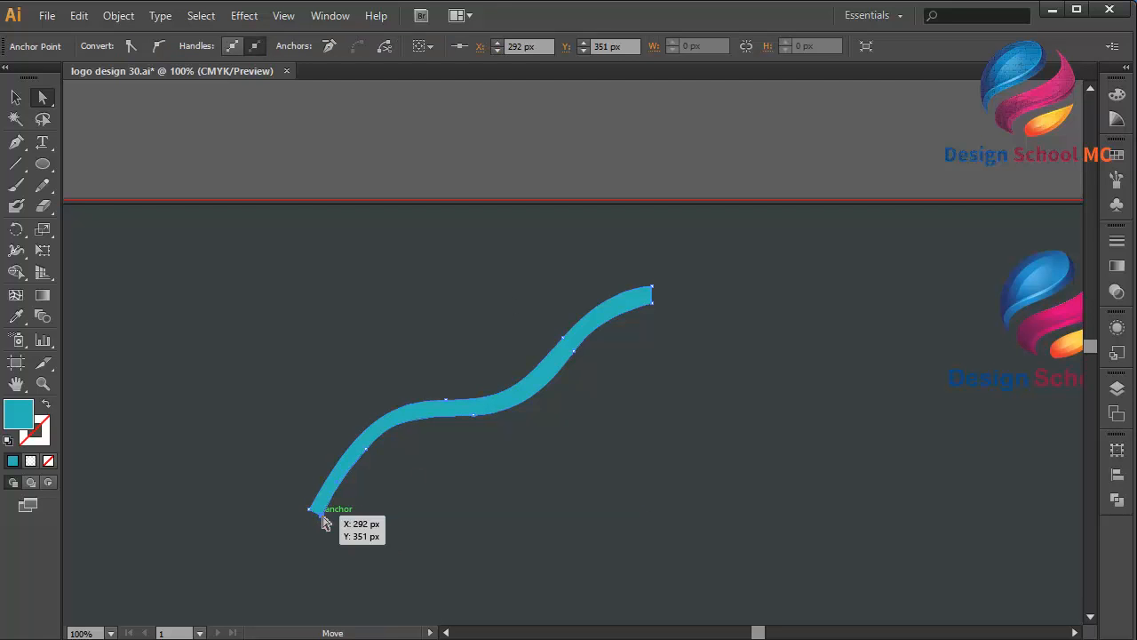
pyautogui.moveTo(322, 518); pyautogui.dragTo(323, 516)
pyautogui.moveTo(367, 449); pyautogui.dragTo(374, 451)
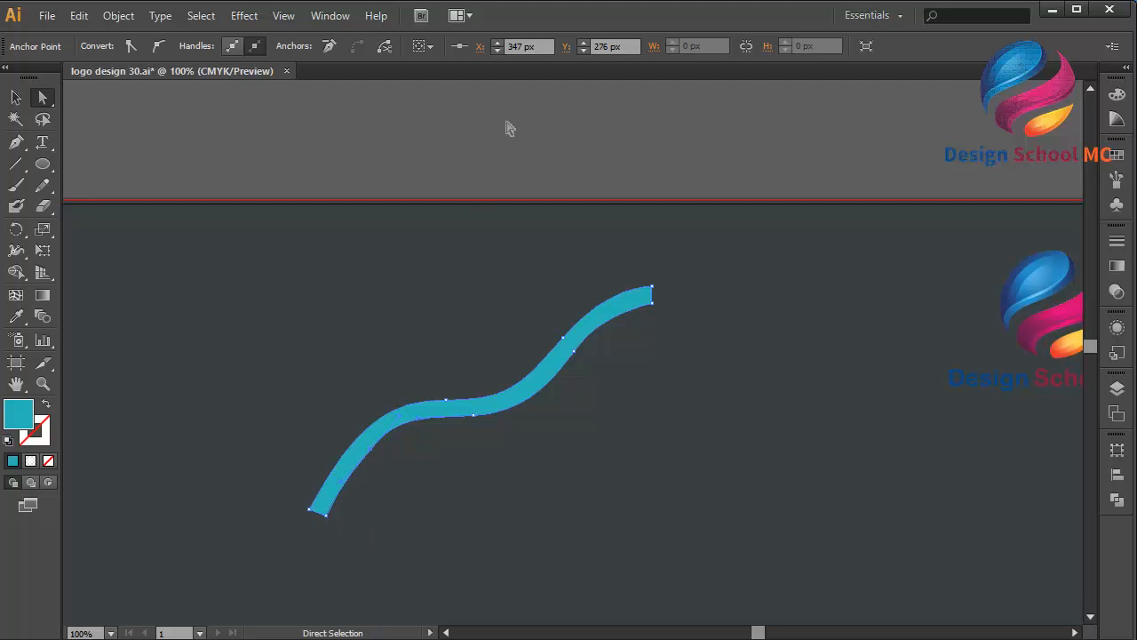
pyautogui.click(509, 129)
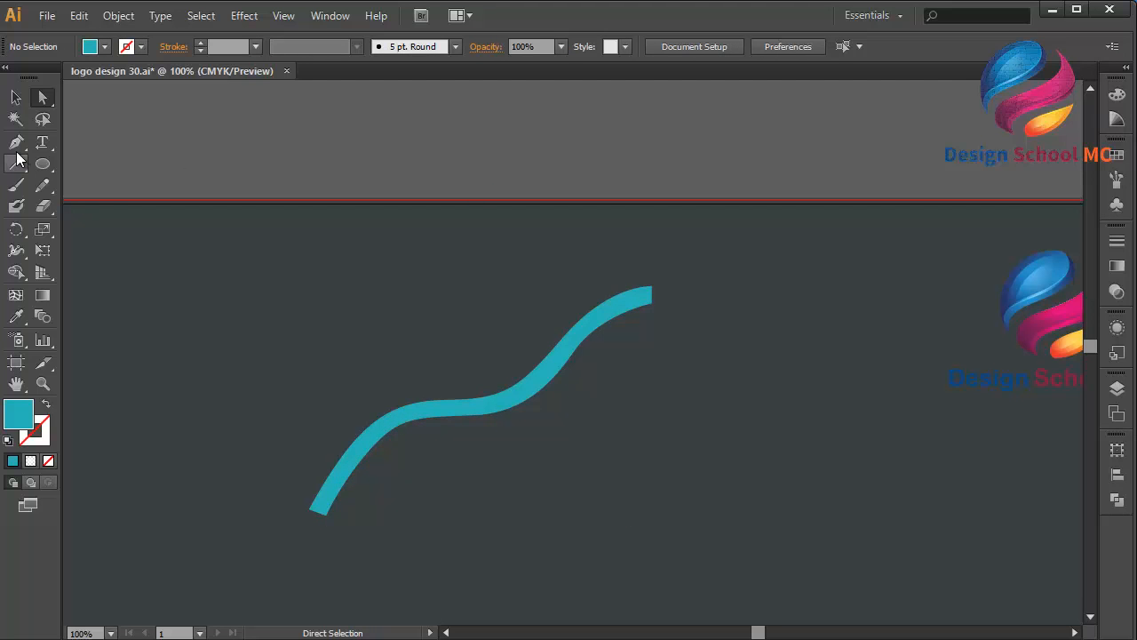
# Draw a teal circle on the empty artboard area below and to the right of the wavy ribbon
pyautogui.click(16, 98)
pyautogui.click(427, 420)
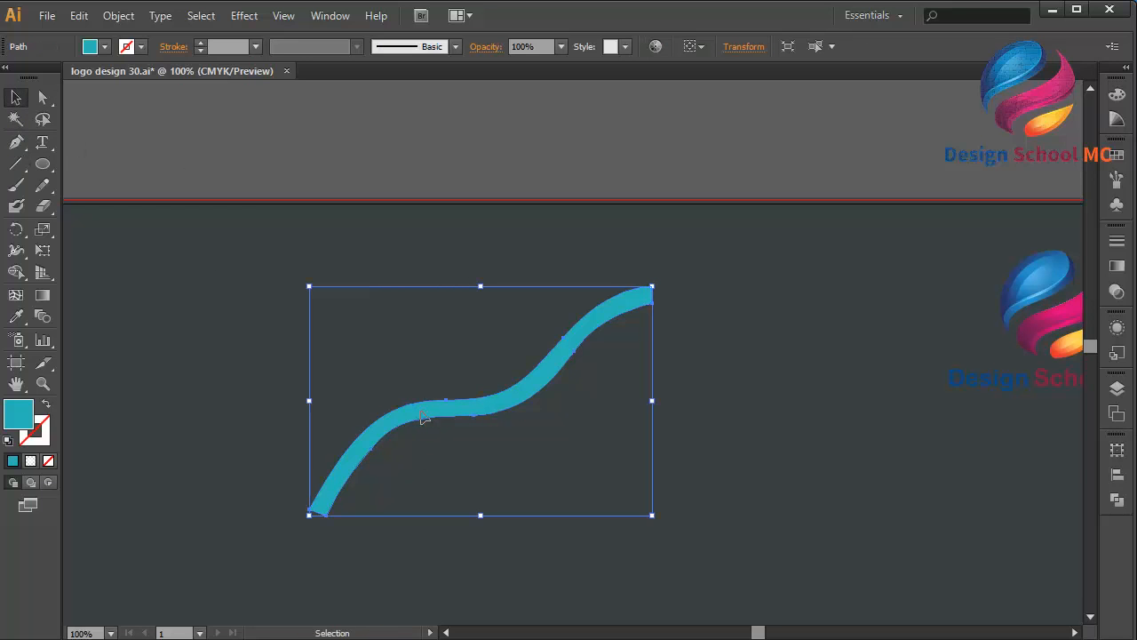
pyautogui.press('a')
pyautogui.hotkey('ctrl', '0')
pyautogui.hotkey('ctrl', '-')
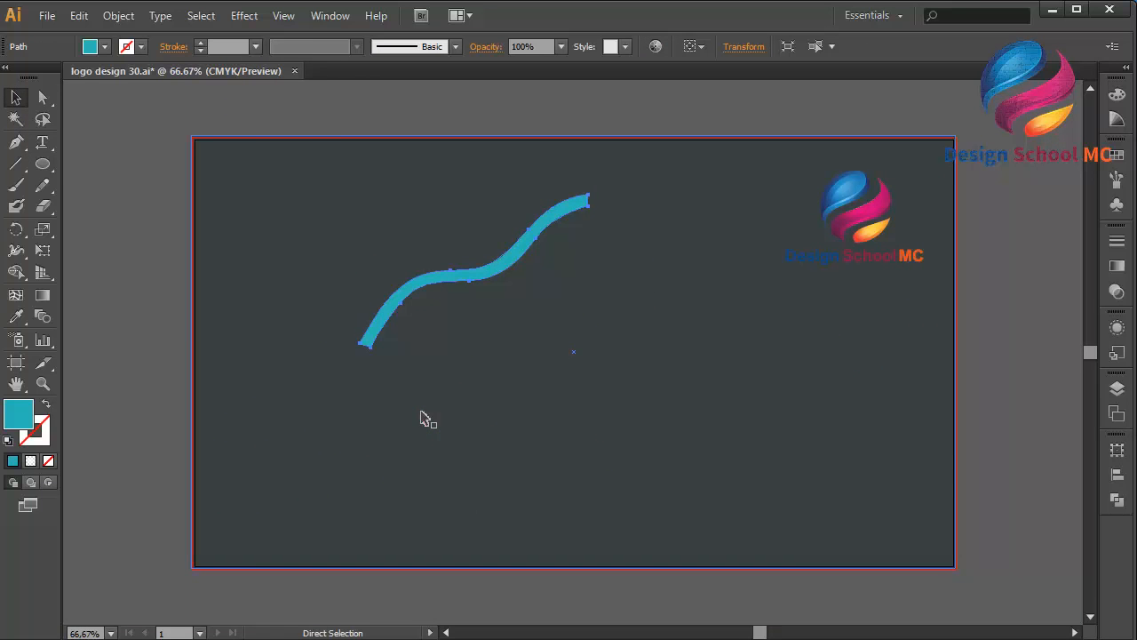
pyautogui.press('v')
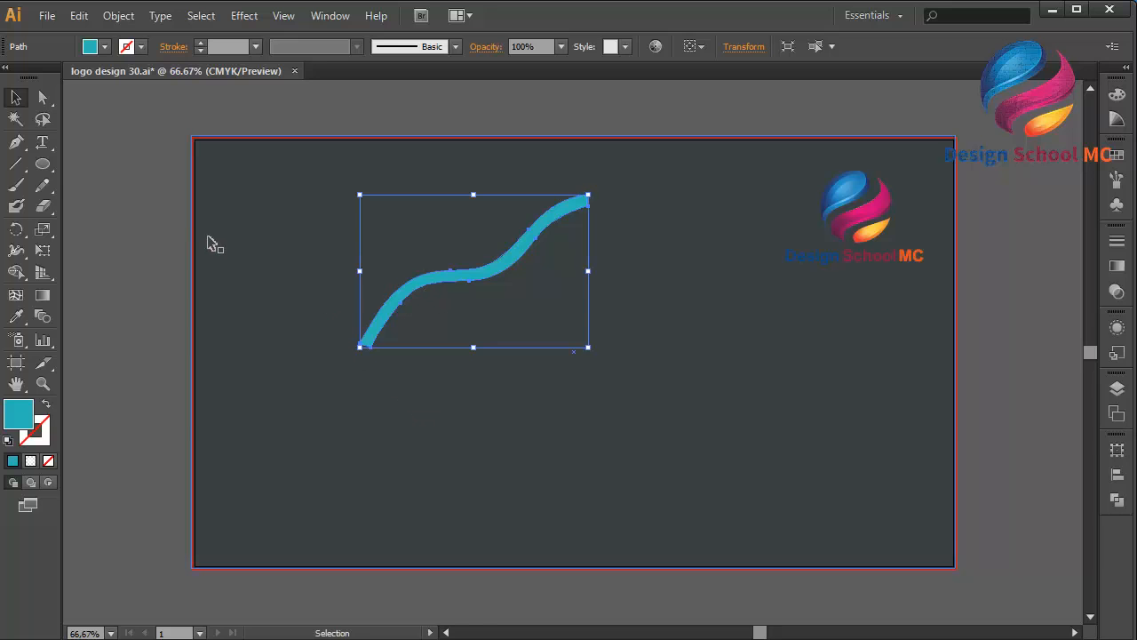
pyautogui.moveTo(43, 164); pyautogui.dragTo(79, 208)
pyautogui.moveTo(580, 360); pyautogui.dragTo(718, 497)
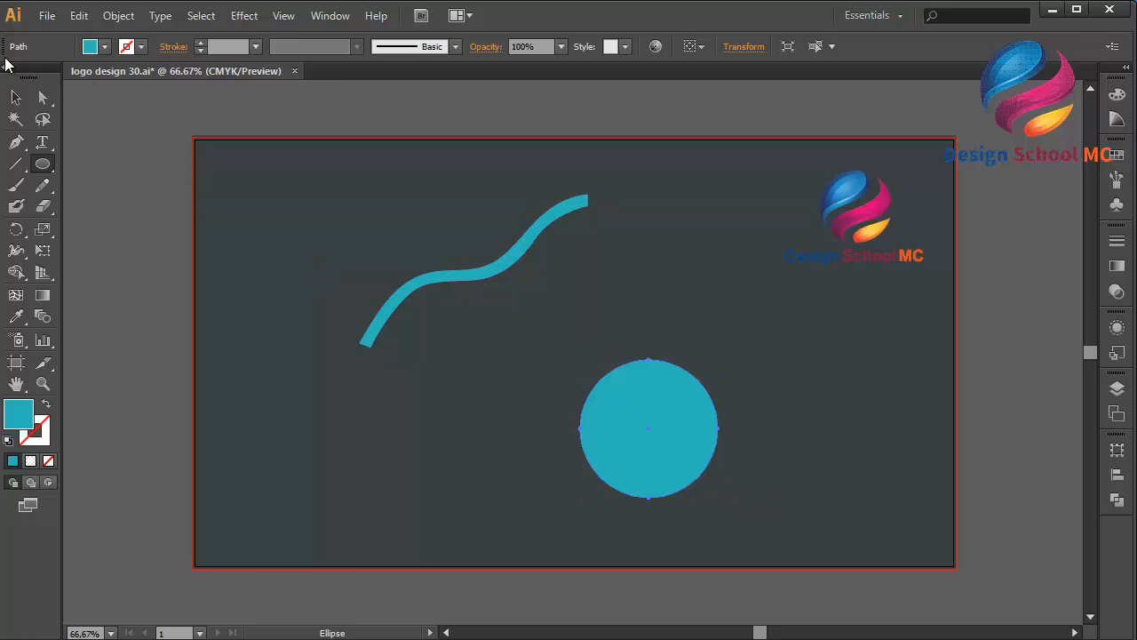
# Delete the wavy ribbon and shift the teal circle left towards the artboard's lower middle
pyautogui.click(15, 98)
pyautogui.click(410, 298)
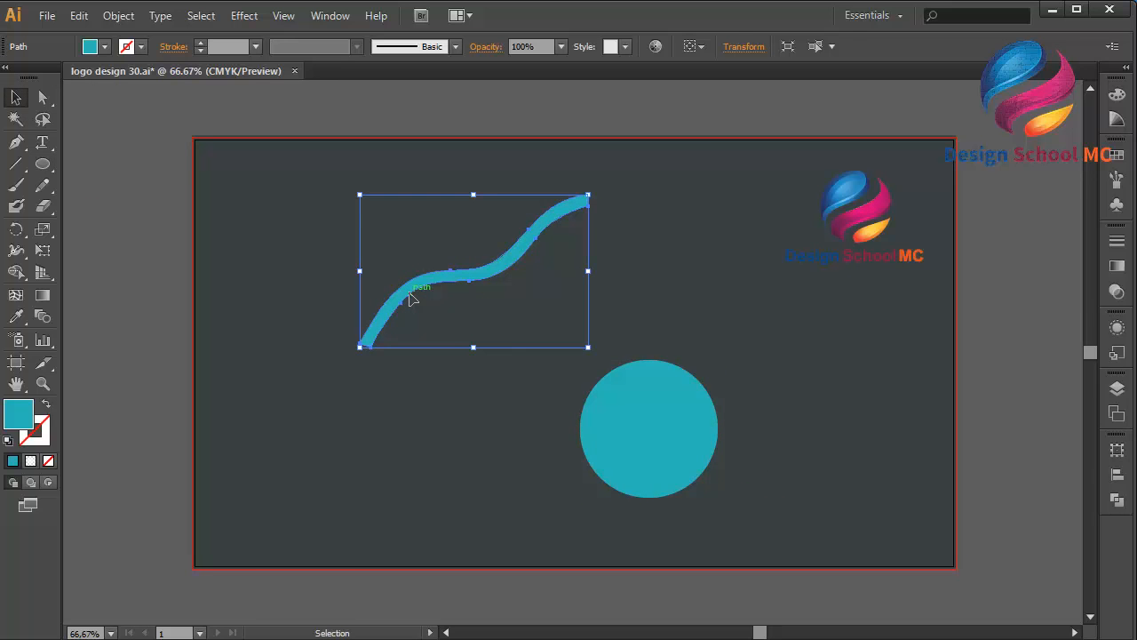
pyautogui.press('Delete')
pyautogui.moveTo(671, 438); pyautogui.dragTo(570, 422)
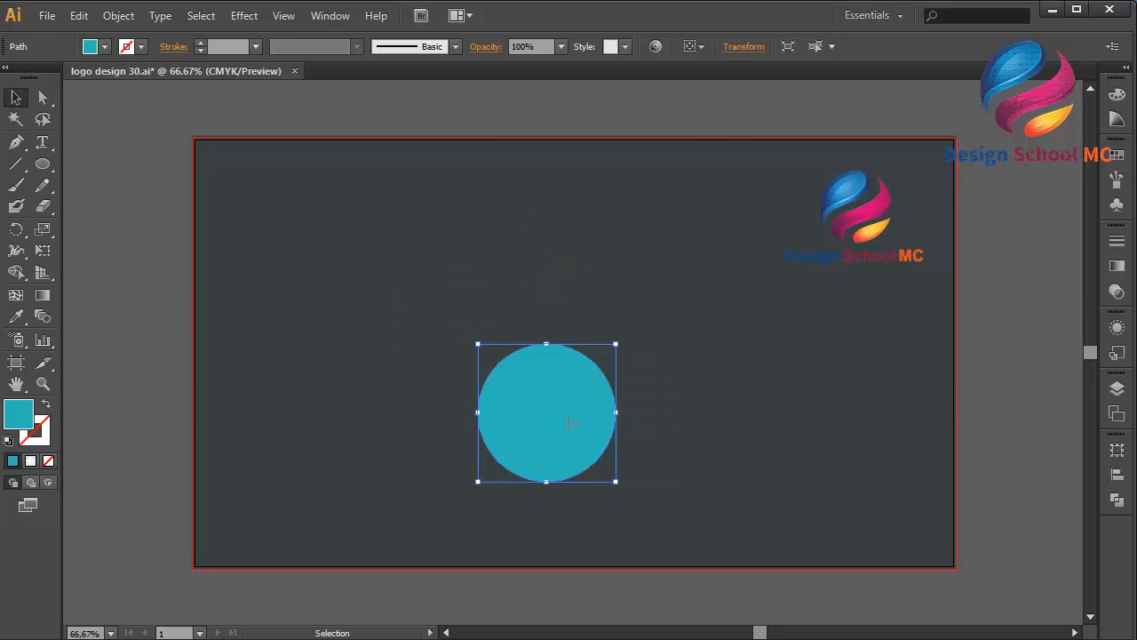
pyautogui.click(160, 331)
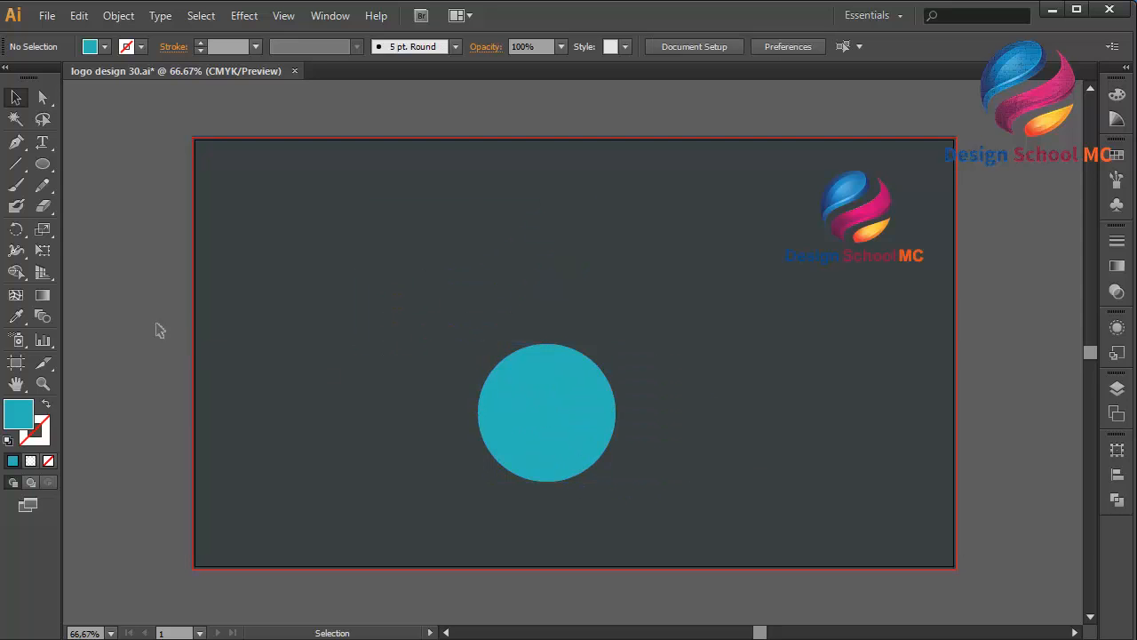
# Trace a closed, curved flame-like tip with the Pen tool, rising from the circle's left edge to a point and down to its right edge
pyautogui.click(16, 142)
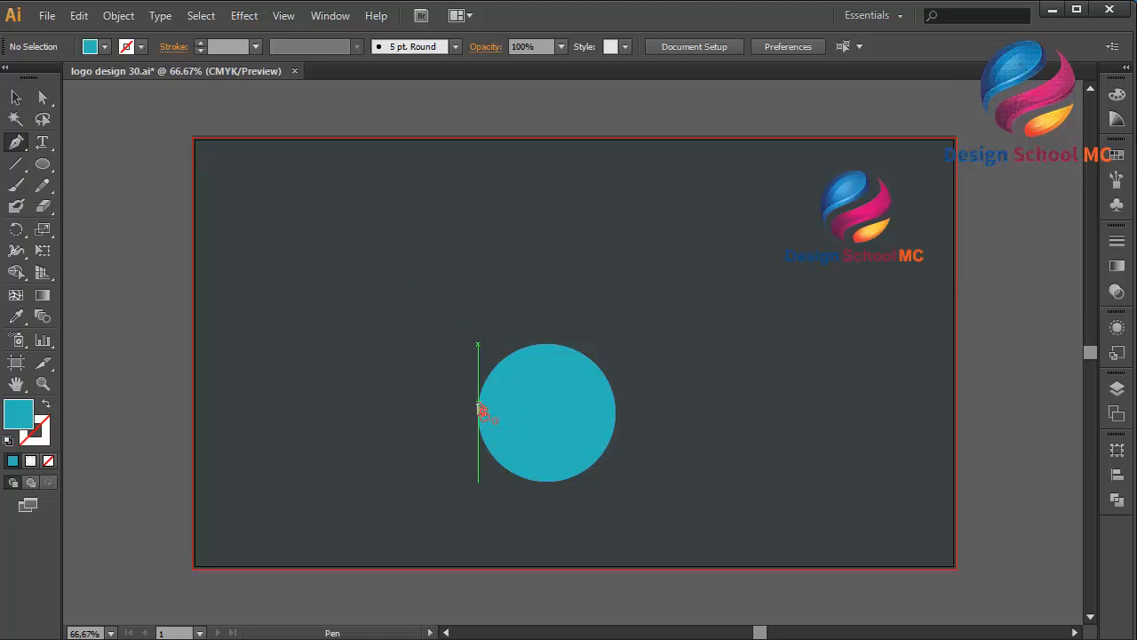
pyautogui.click(480, 411)
pyautogui.hotkey('ctrl', '1')
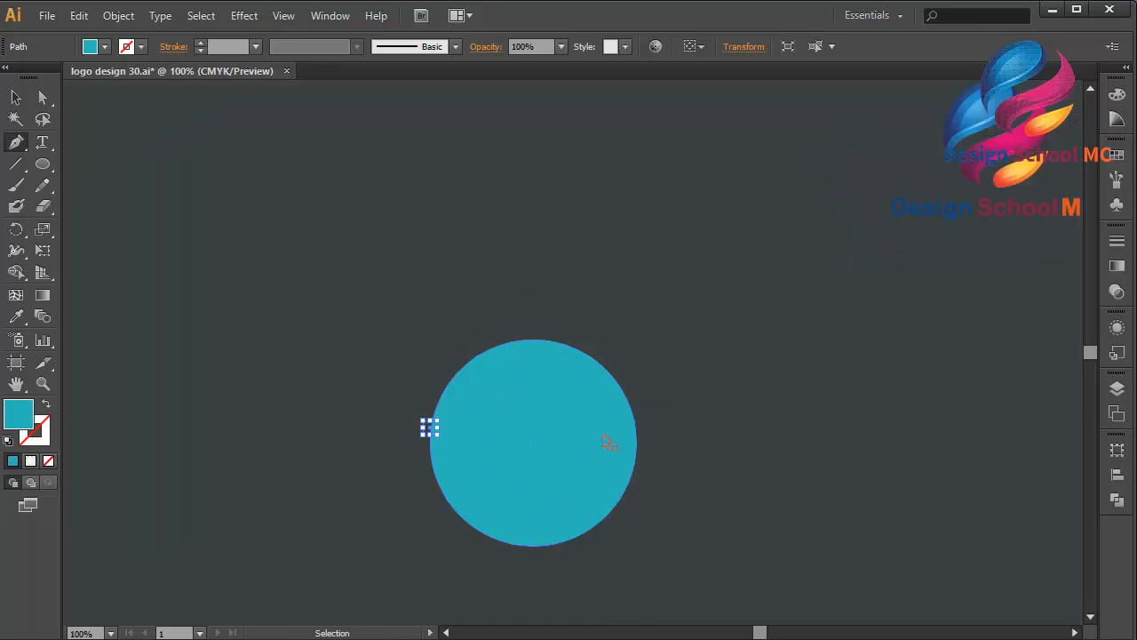
pyautogui.hotkey('ctrl', '+')
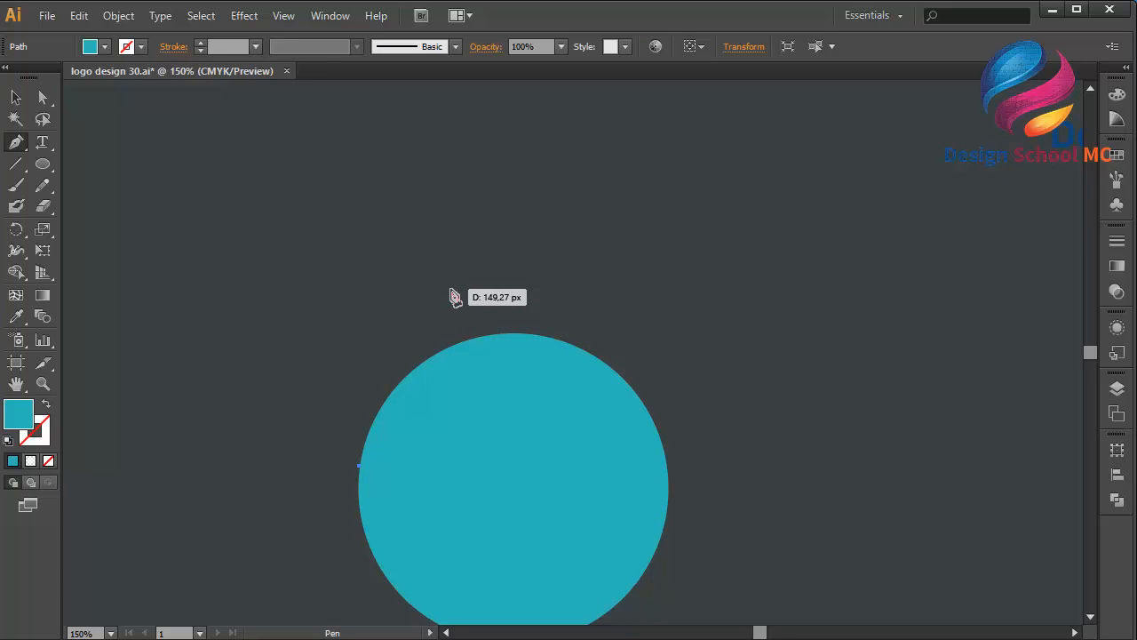
pyautogui.moveTo(450, 288); pyautogui.dragTo(528, 211)
pyautogui.click(514, 128)
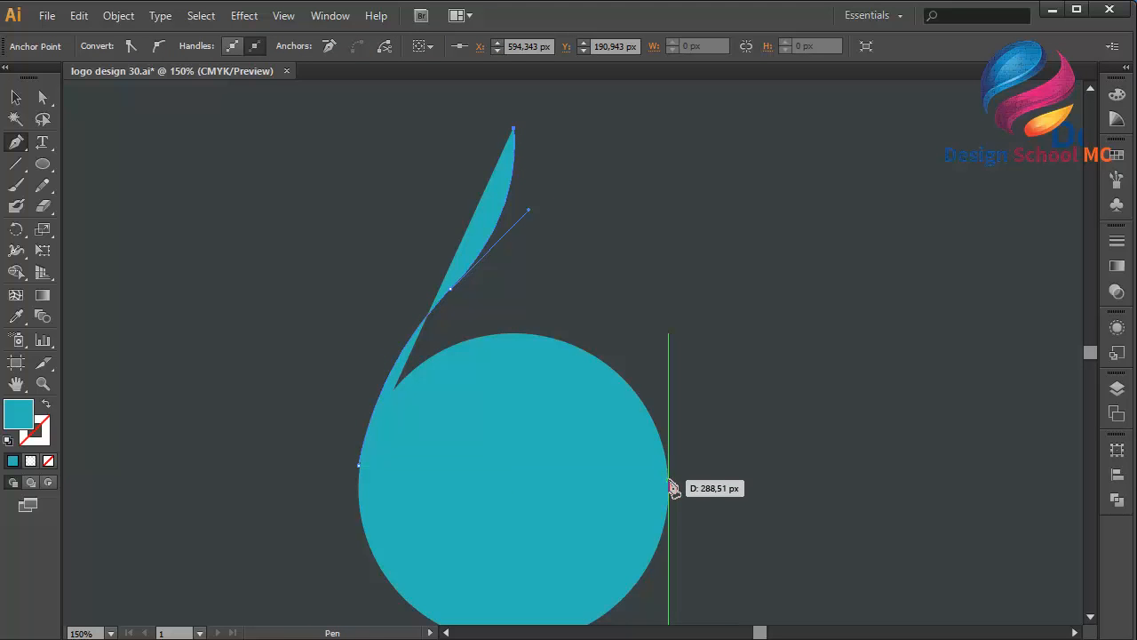
pyautogui.moveTo(669, 487)
pyautogui.mouseDown()
pyautogui.moveTo(678, 614)
pyautogui.moveTo(669, 624)
pyautogui.moveTo(658, 498)
pyautogui.mouseUp()
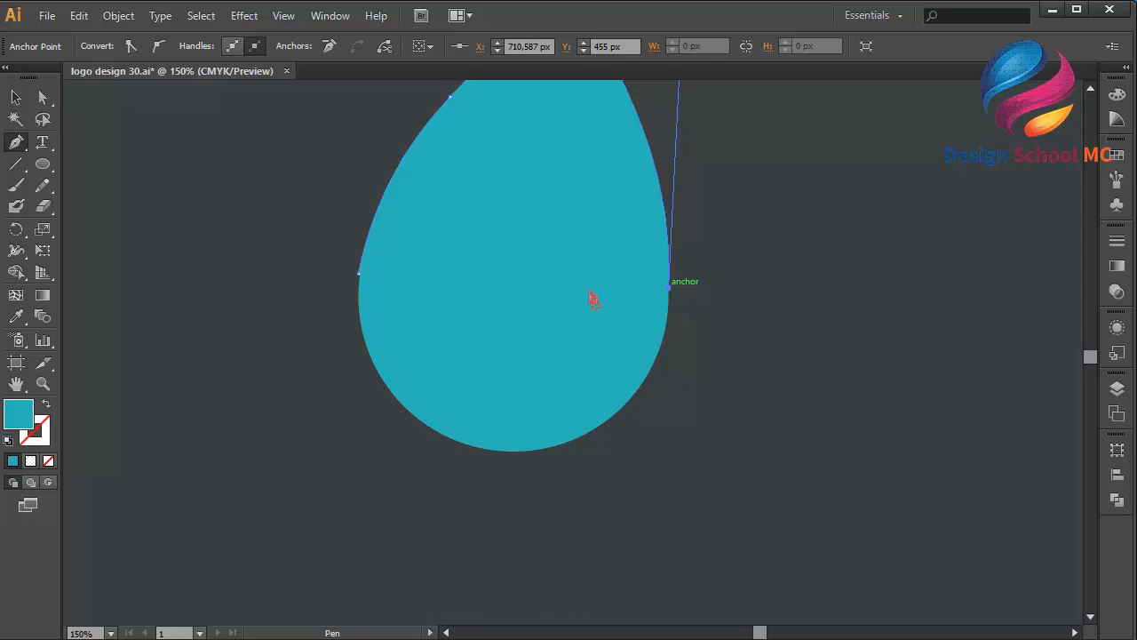
pyautogui.click(360, 274)
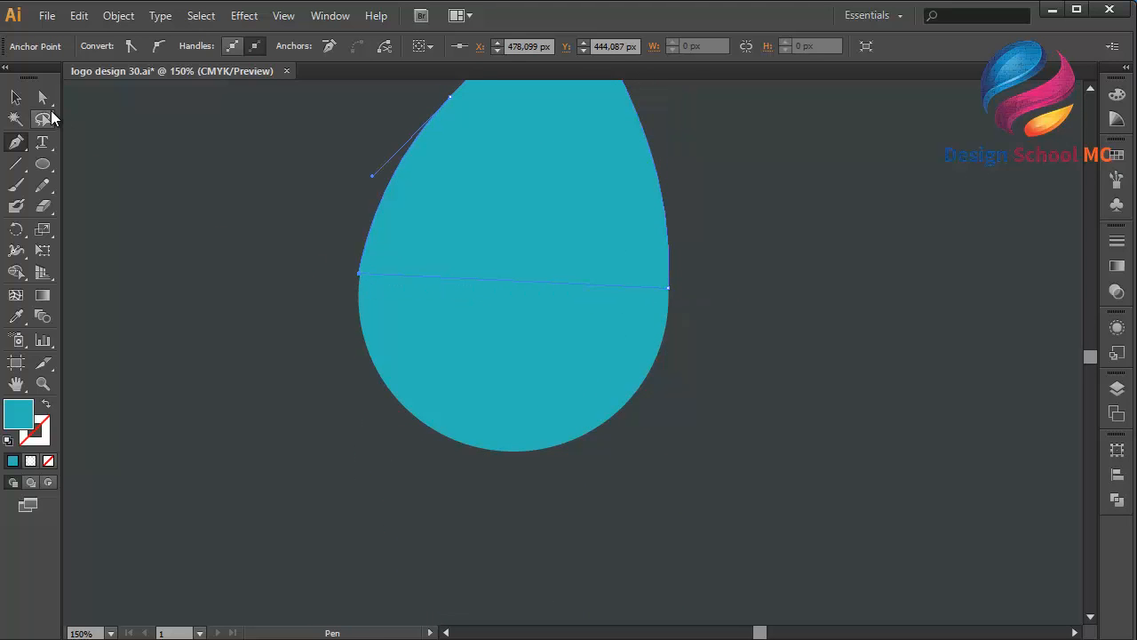
# Move the tip shape's lower-left anchor to X 478.271 px, Y 455 px, and lengthen the lower curve handle on its left side
pyautogui.click(42, 97)
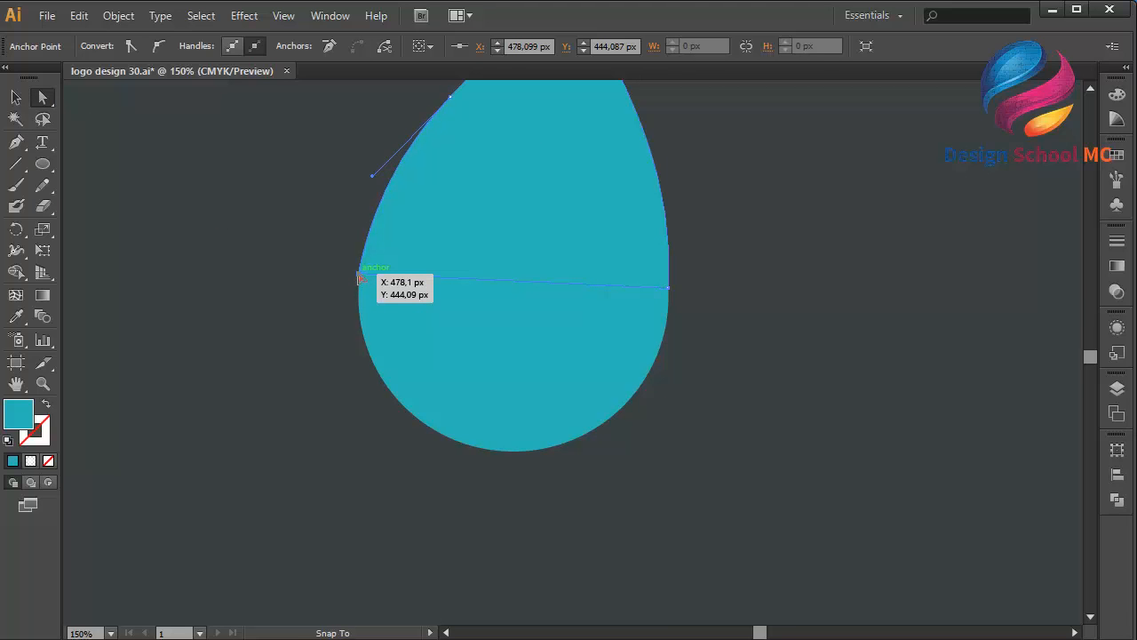
pyautogui.moveTo(358, 275); pyautogui.dragTo(362, 270)
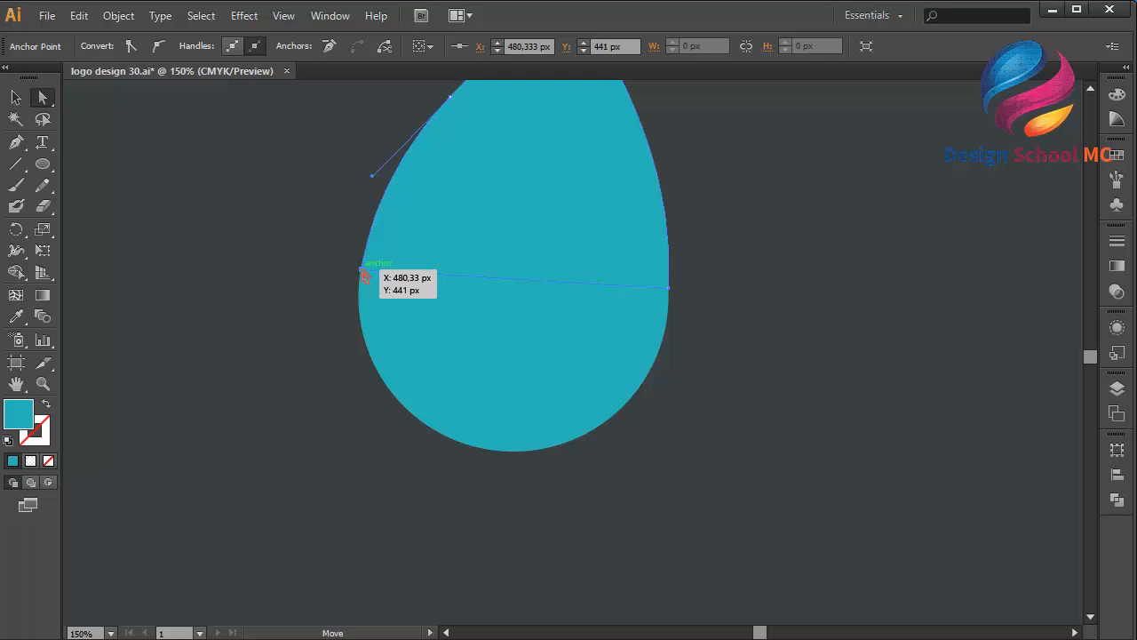
pyautogui.moveTo(362, 272)
pyautogui.mouseDown()
pyautogui.moveTo(356, 254)
pyautogui.moveTo(358, 287)
pyautogui.mouseUp()
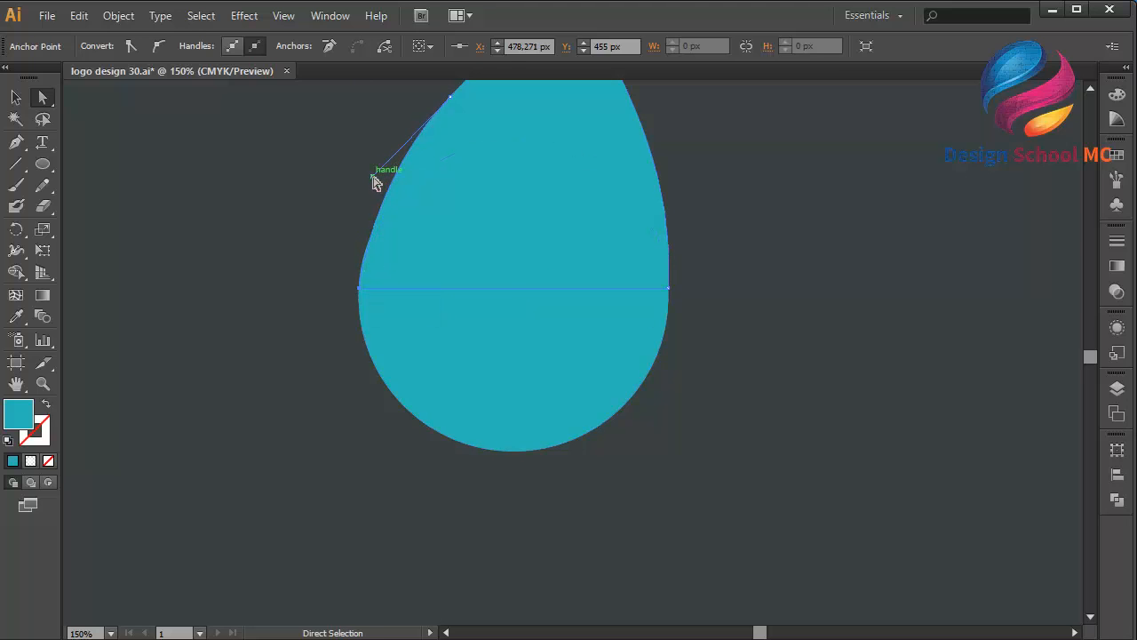
pyautogui.moveTo(370, 177); pyautogui.dragTo(360, 198)
pyautogui.hotkey('ctrl', '-')
pyautogui.hotkey('ctrl', '-')
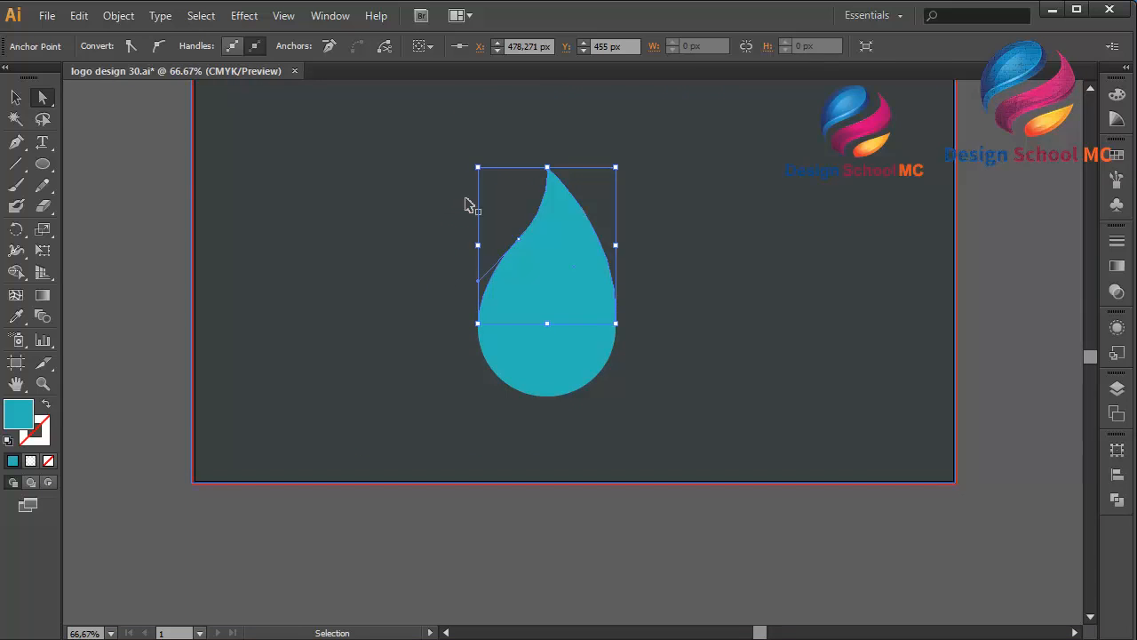
# Refine the tip by adjusting its right-edge curve handle, moving the middle left anchor to X 542.537 px, Y 316.36 px, and shifting the point down-left
pyautogui.hotkey('ctrl', '+')
pyautogui.scroll(3, 622, 212)
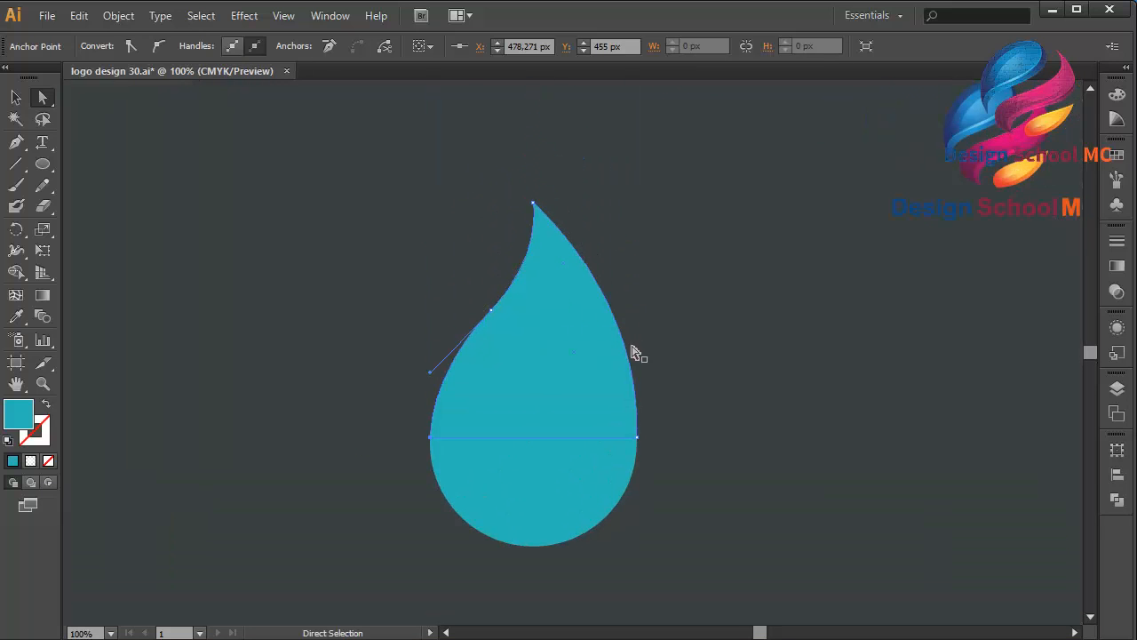
pyautogui.moveTo(647, 435); pyautogui.dragTo(635, 322)
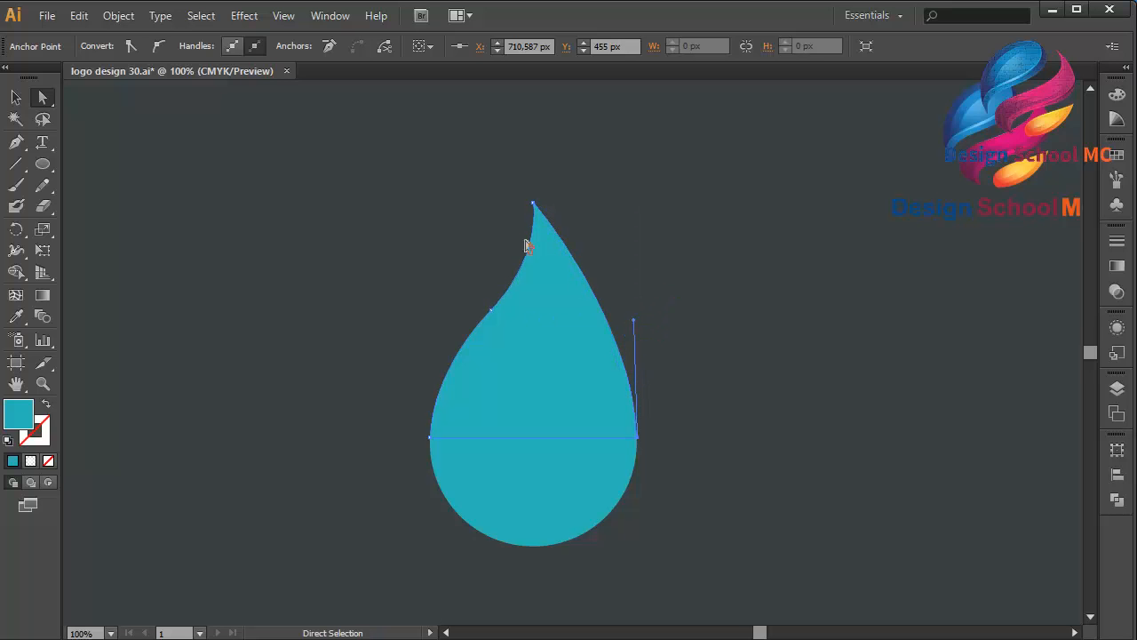
pyautogui.moveTo(491, 310); pyautogui.dragTo(483, 316)
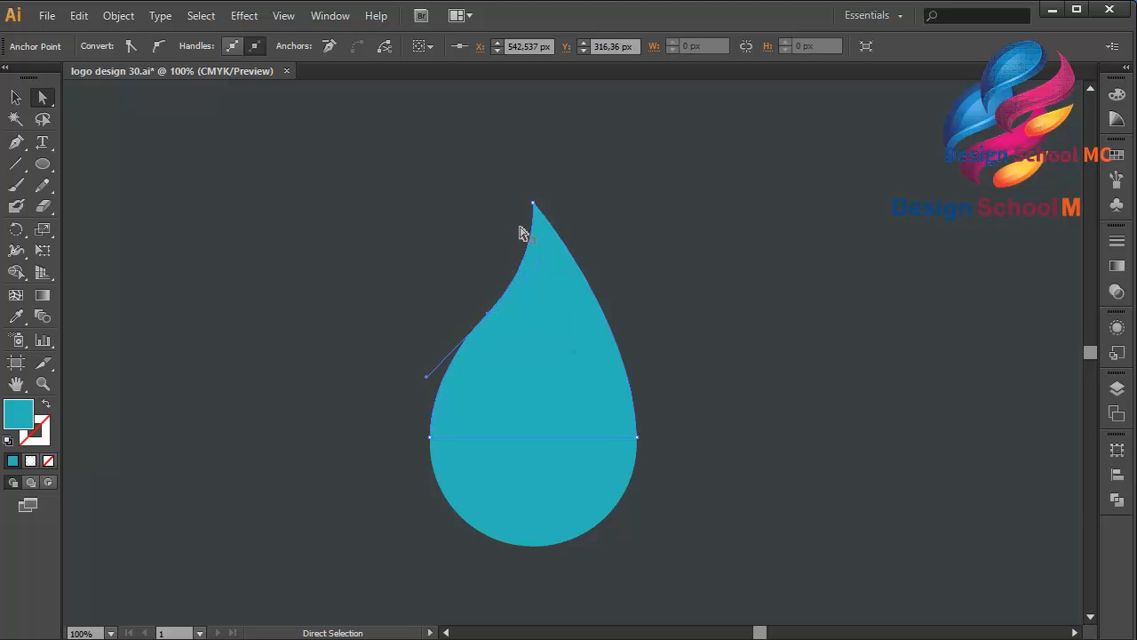
pyautogui.moveTo(534, 203); pyautogui.dragTo(527, 216)
pyautogui.click(398, 260)
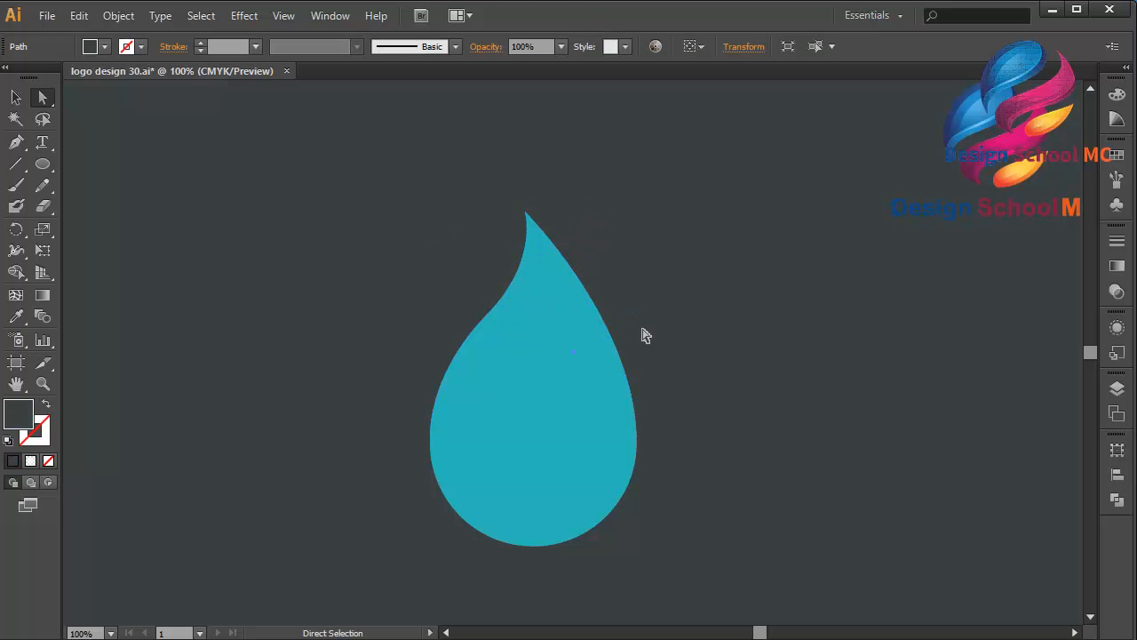
# Unite the circle and the tip shape into a single drop, and lock the dark grey background
pyautogui.click(16, 98)
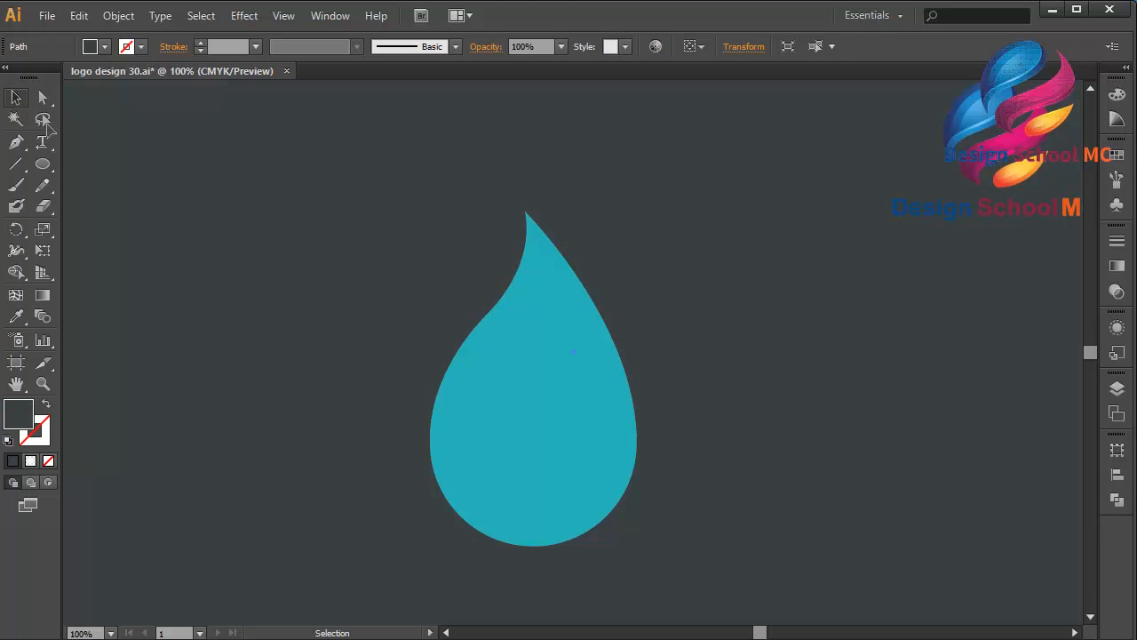
pyautogui.click(545, 479)
pyautogui.keyDown('shift'); pyautogui.click(559, 311); pyautogui.keyUp('shift')
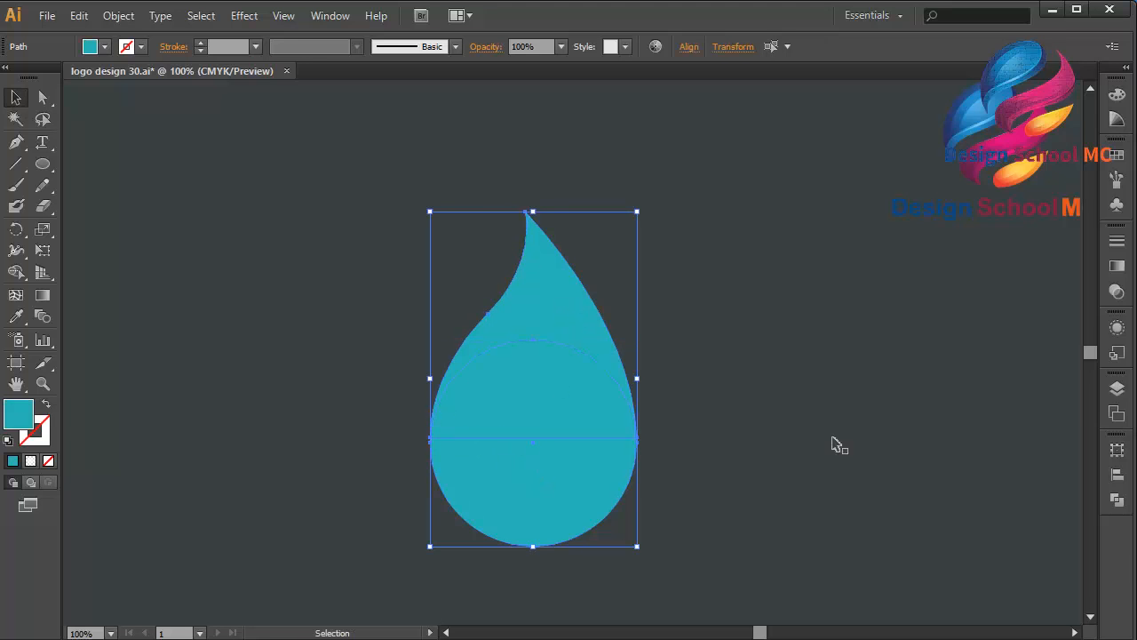
pyautogui.click(1118, 501)
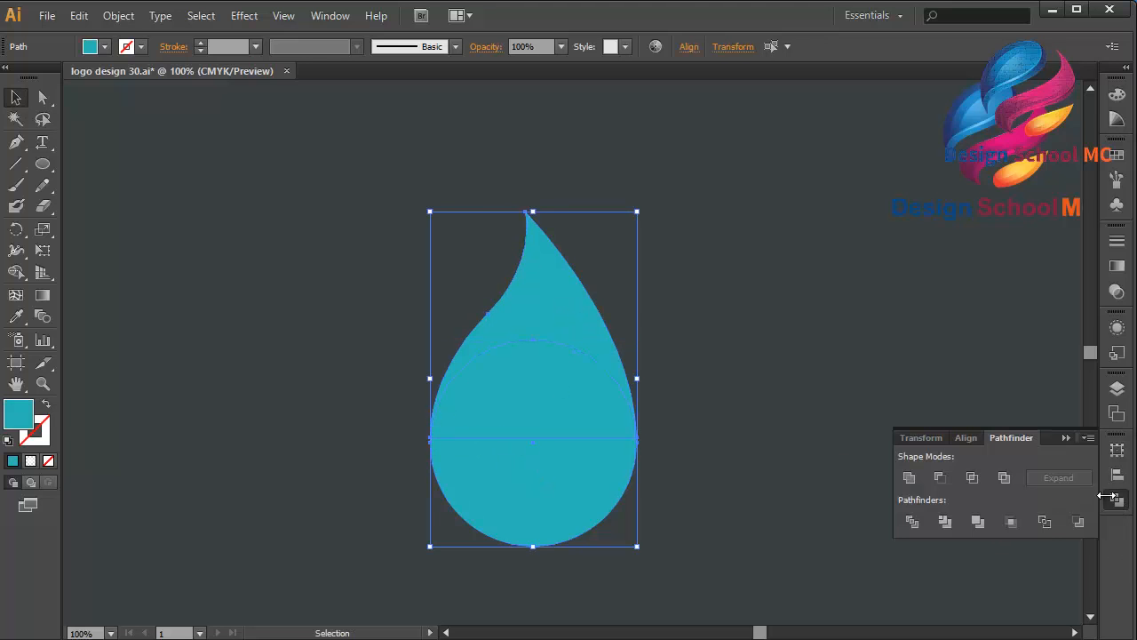
pyautogui.click(909, 477)
pyautogui.click(1069, 438)
pyautogui.click(744, 455)
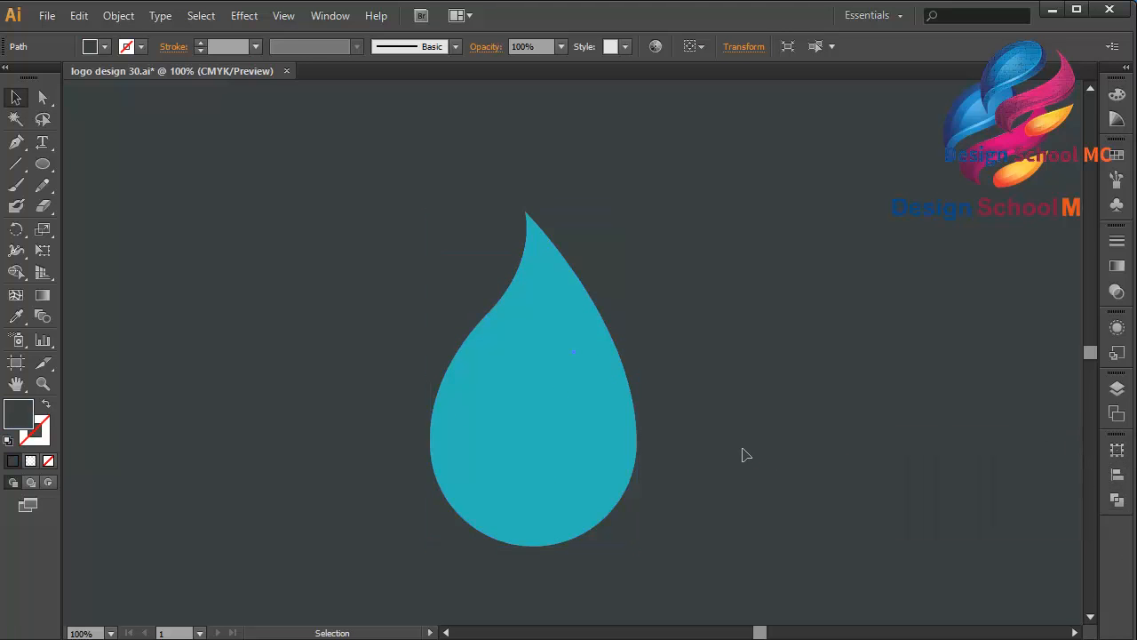
pyautogui.hotkey('ctrl', '2')
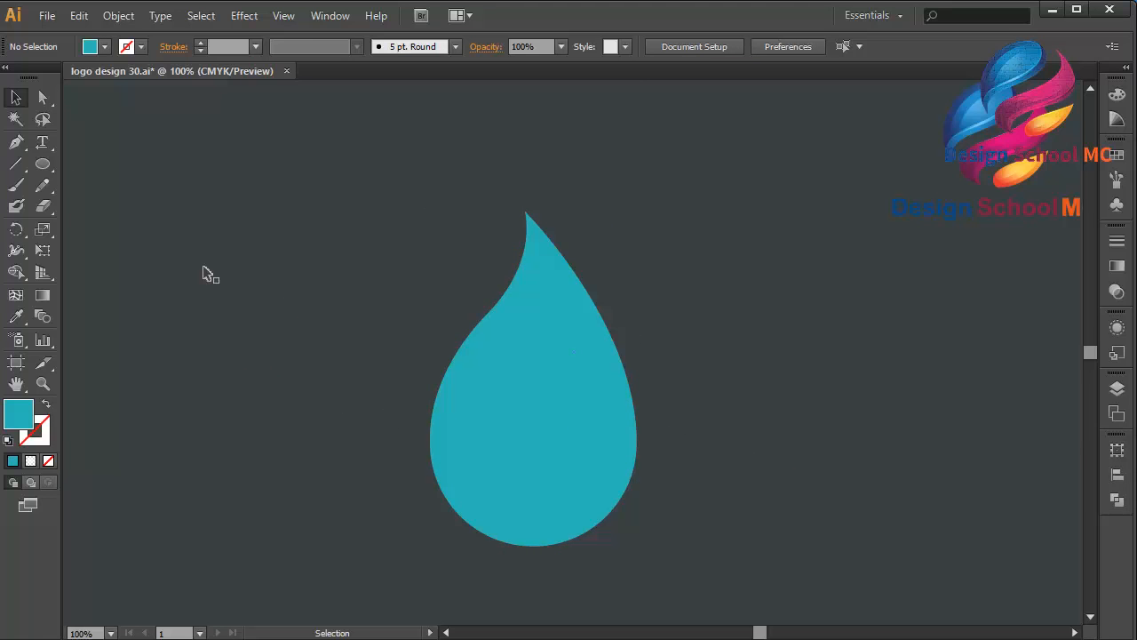
# Trace a wavy upper ribbon edge with the Pen tool from beside the drop's tip down to its lower left, ending on a corner anchor
pyautogui.click(16, 143)
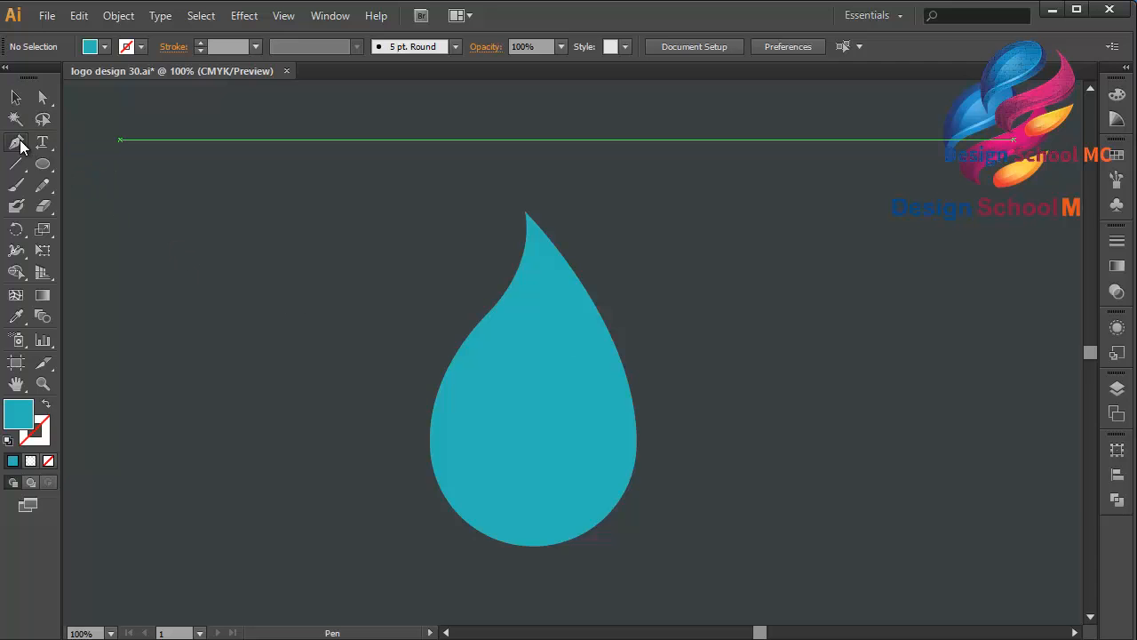
pyautogui.click(581, 193)
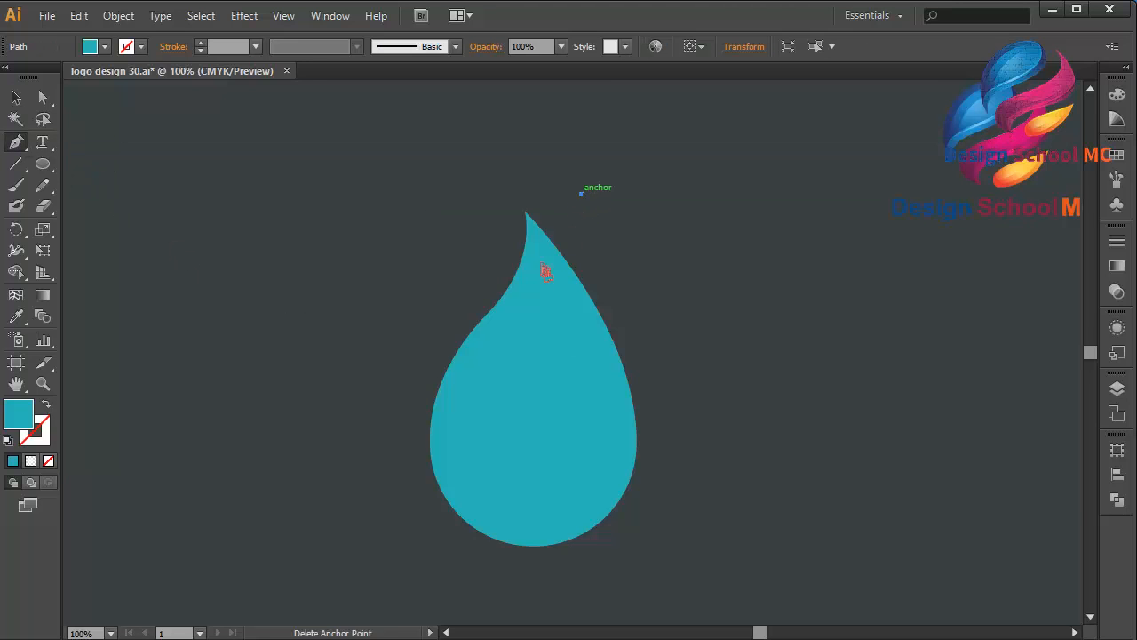
pyautogui.moveTo(534, 264); pyautogui.dragTo(476, 294)
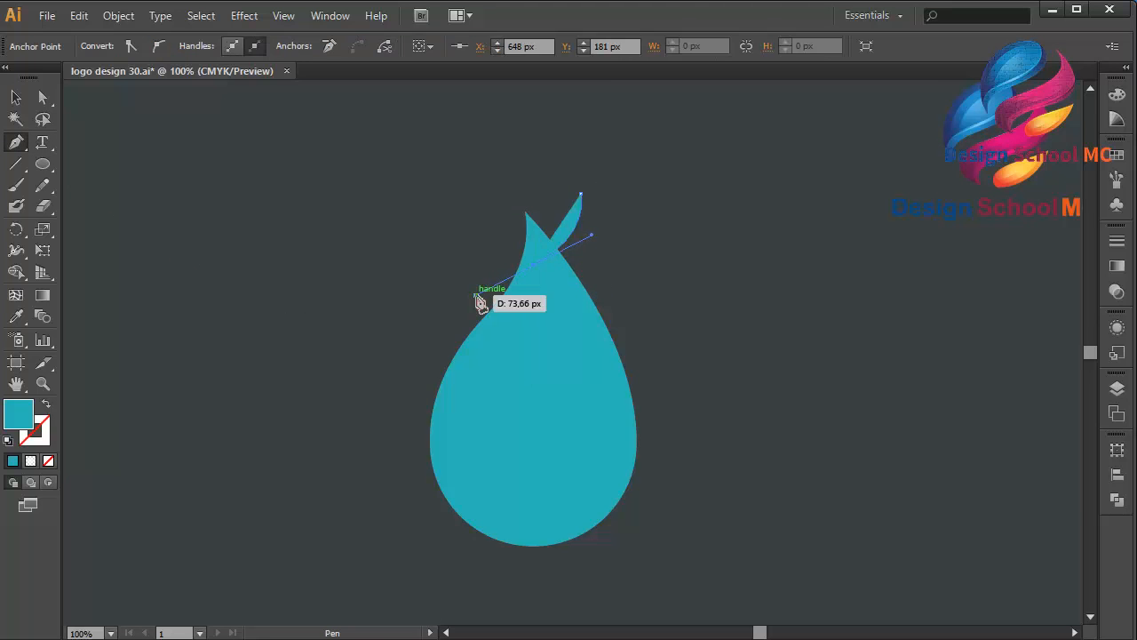
pyautogui.moveTo(409, 352); pyautogui.dragTo(379, 416)
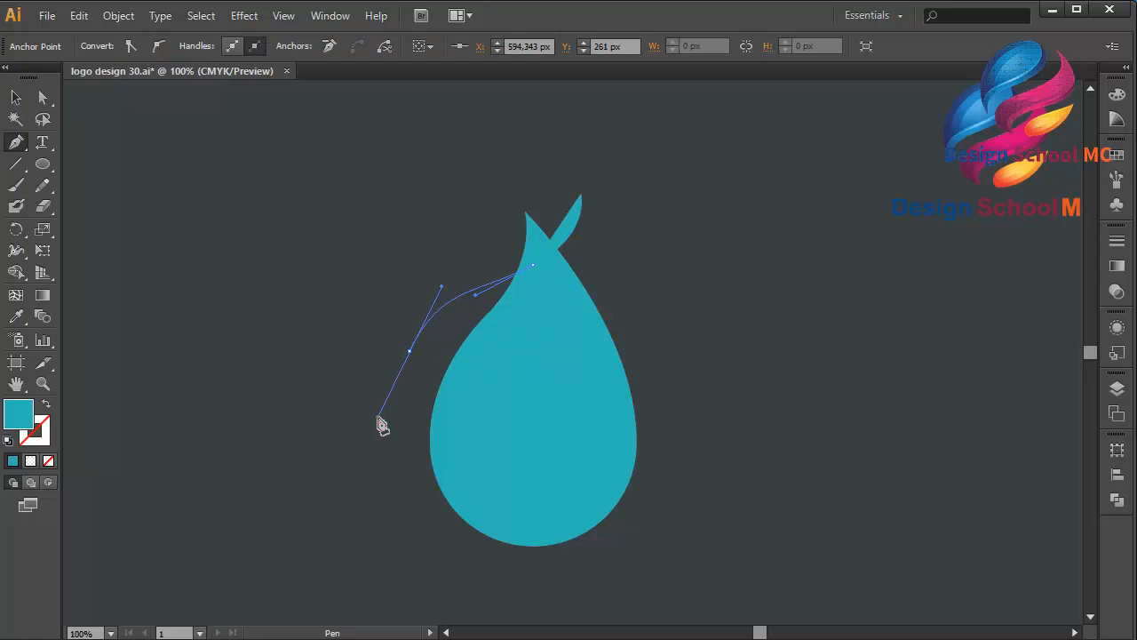
pyautogui.moveTo(300, 464); pyautogui.dragTo(241, 463)
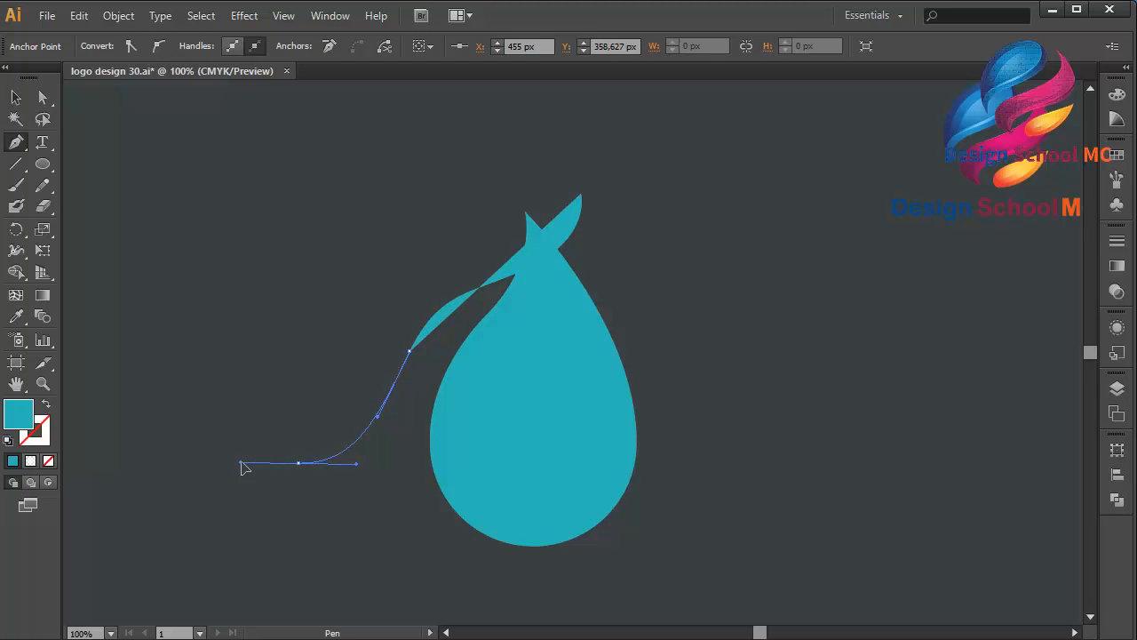
pyautogui.click(298, 463)
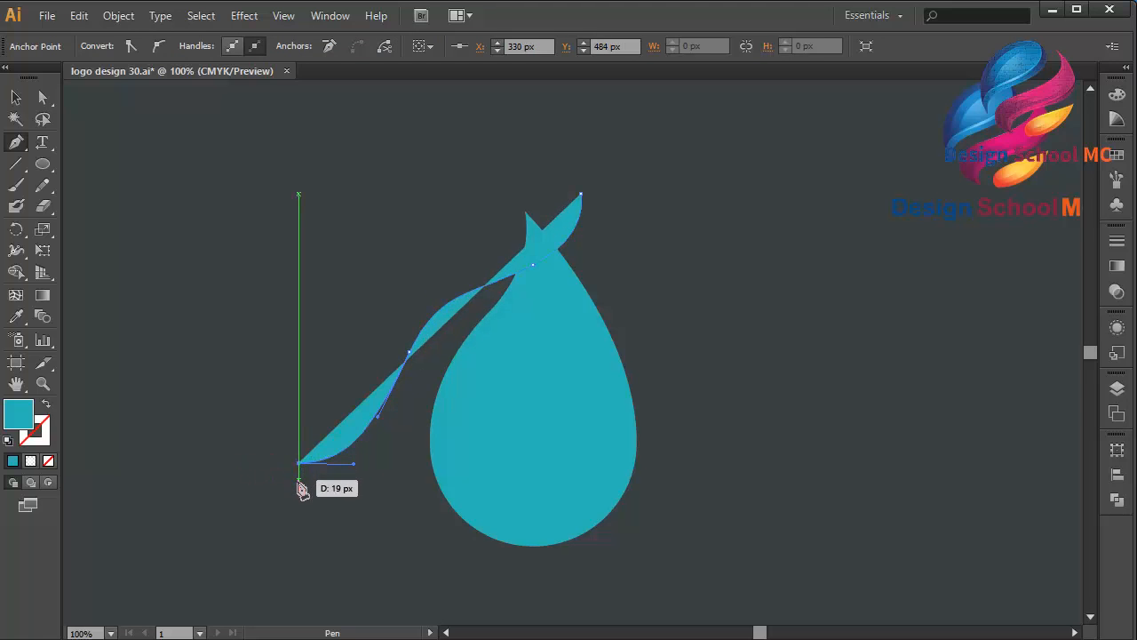
# Trace the ribbon's lower edge with the Pen tool from its lower-left end back up beside the drop's tip, and close the path
pyautogui.click(299, 486)
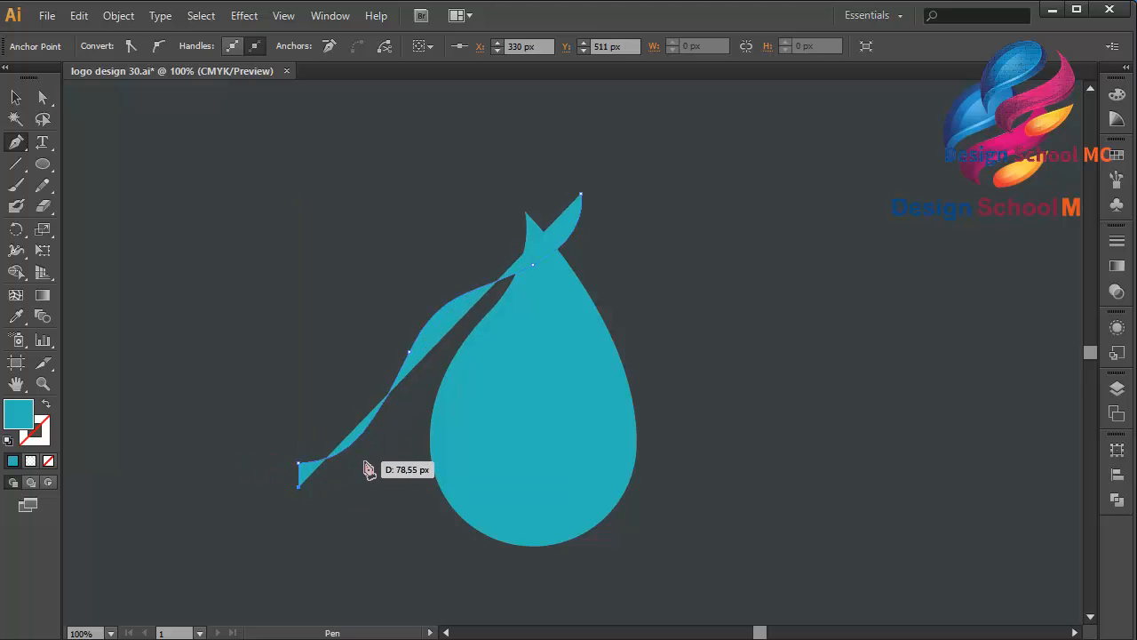
pyautogui.moveTo(373, 454); pyautogui.dragTo(411, 425)
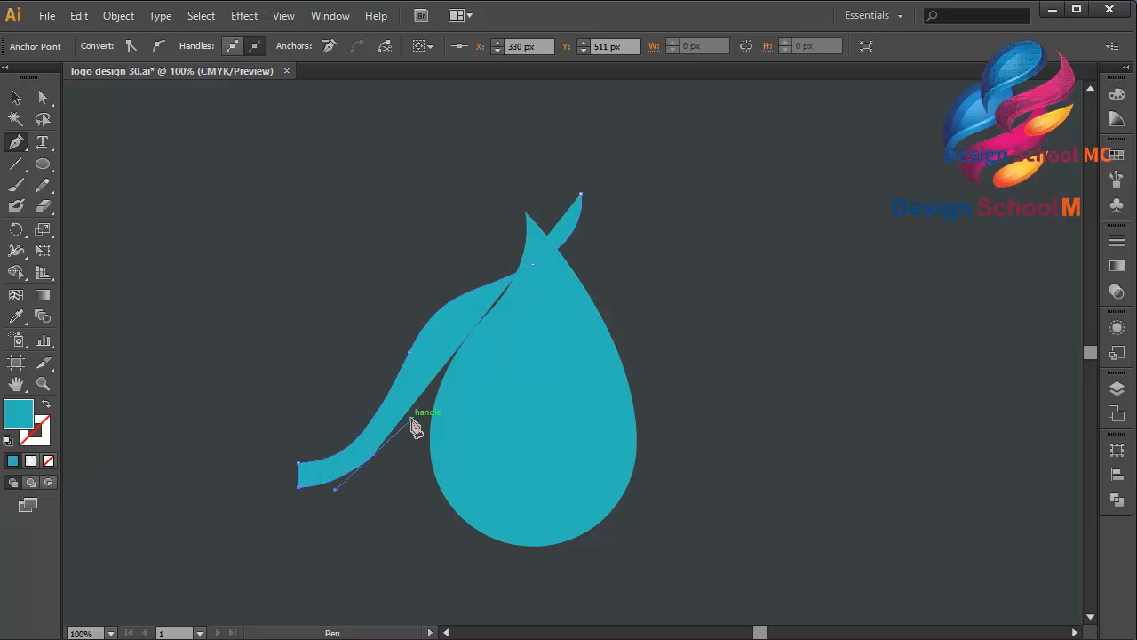
pyautogui.moveTo(447, 329); pyautogui.dragTo(481, 306)
pyautogui.click(532, 264)
pyautogui.click(581, 194)
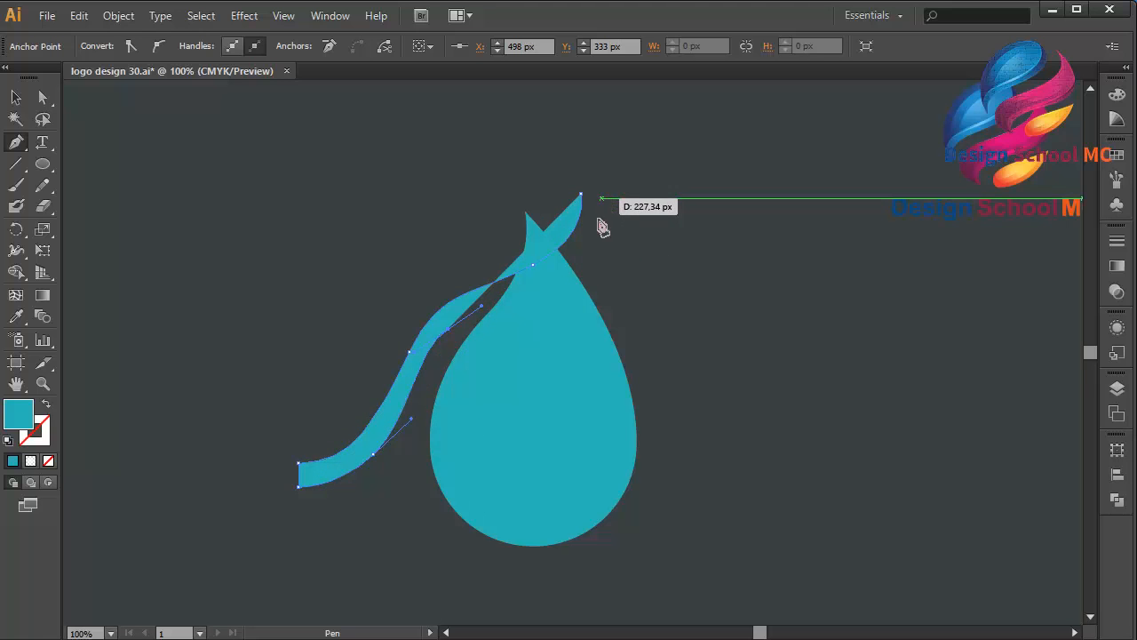
pyautogui.moveTo(546, 277); pyautogui.dragTo(591, 249)
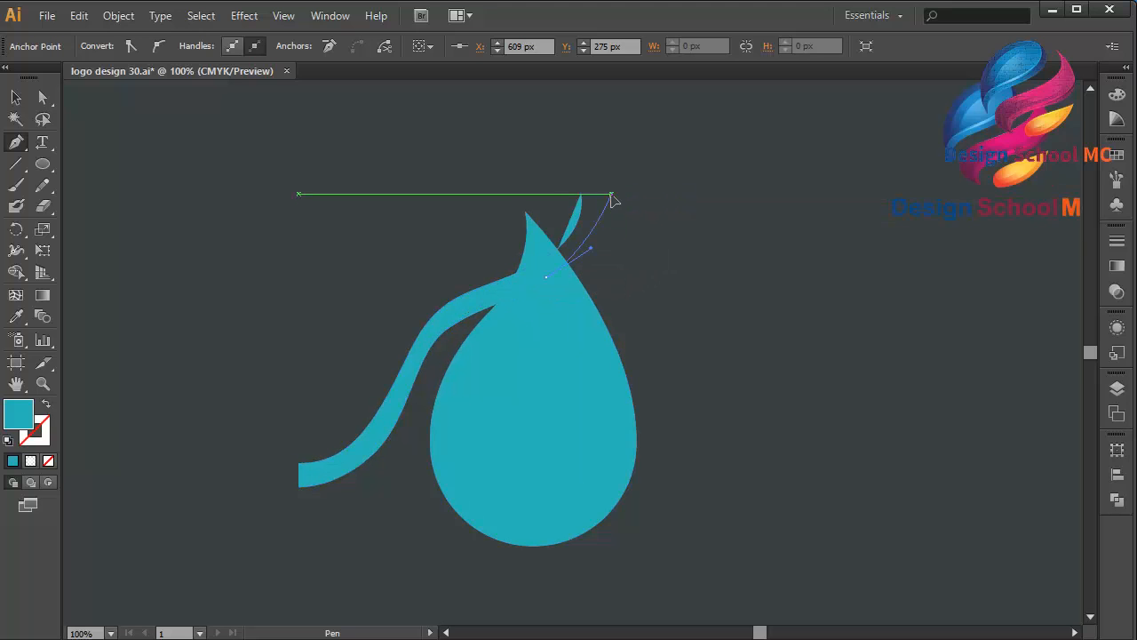
pyautogui.moveTo(612, 193); pyautogui.dragTo(618, 160)
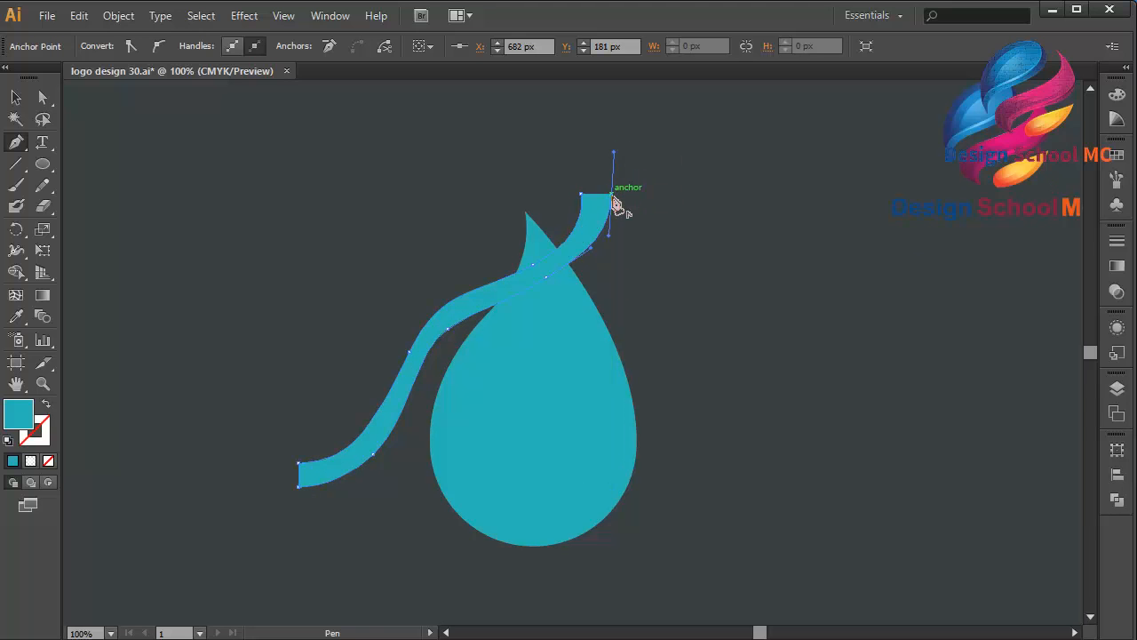
pyautogui.click(611, 194)
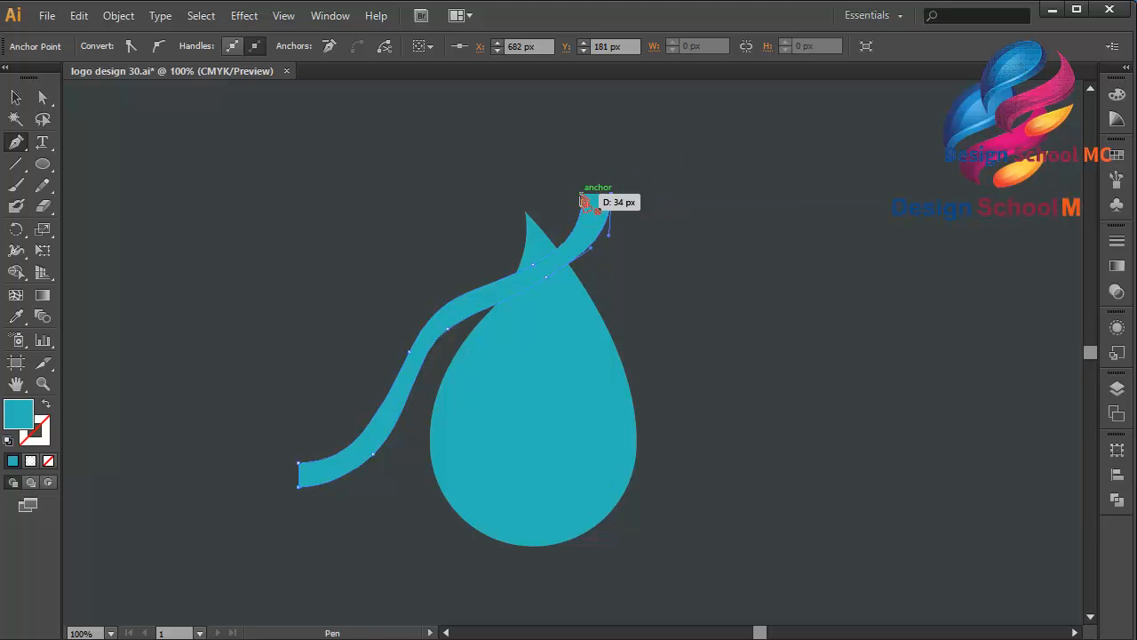
# Move the ribbon off the drop to its left, and move its upper lower-edge anchor to X 454 px, Y 273 px
pyautogui.click(18, 96)
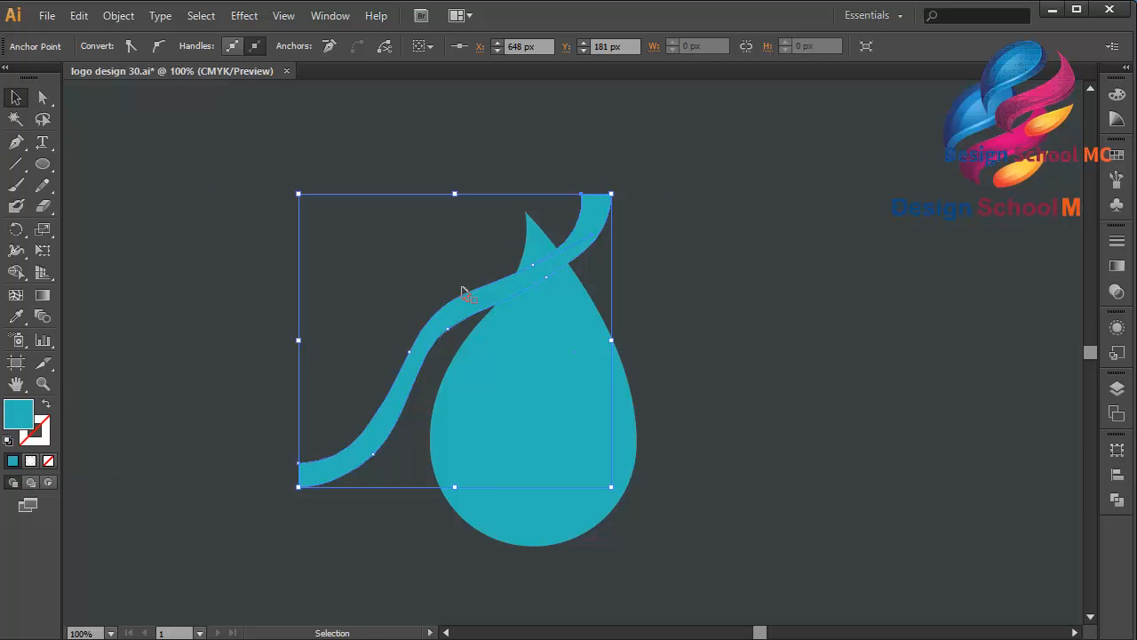
pyautogui.moveTo(464, 301); pyautogui.dragTo(343, 298)
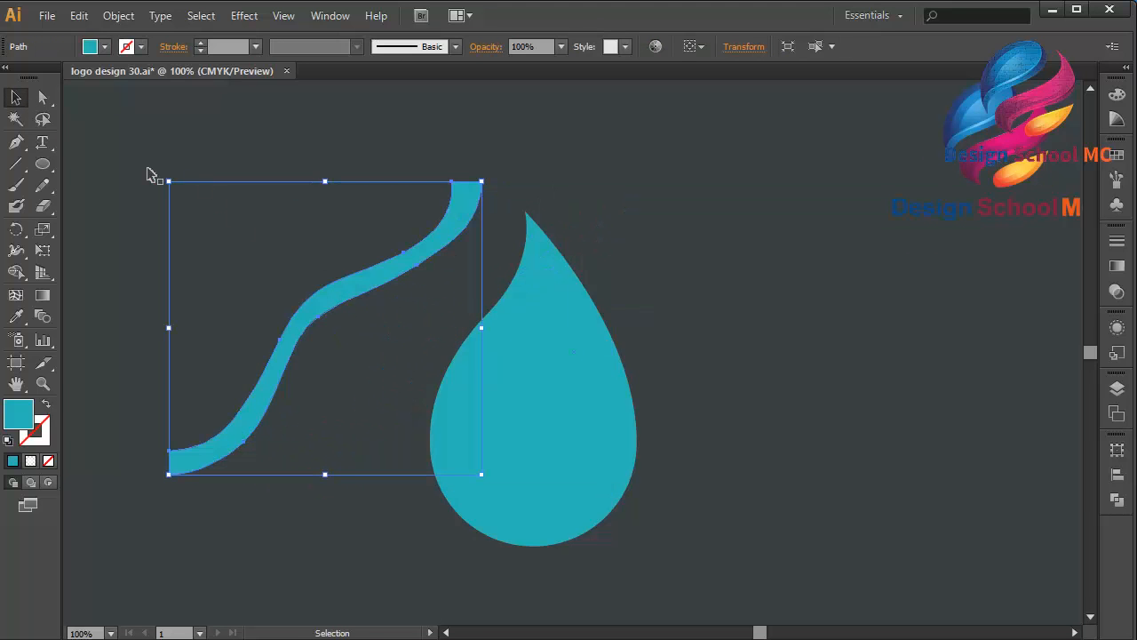
pyautogui.click(43, 98)
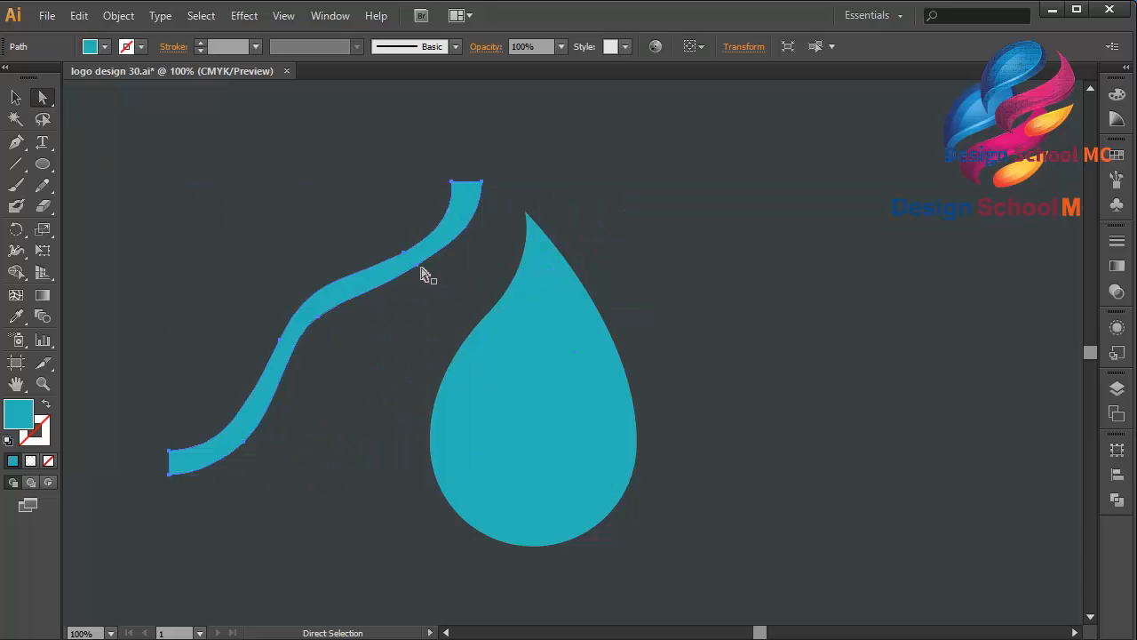
pyautogui.click(421, 269)
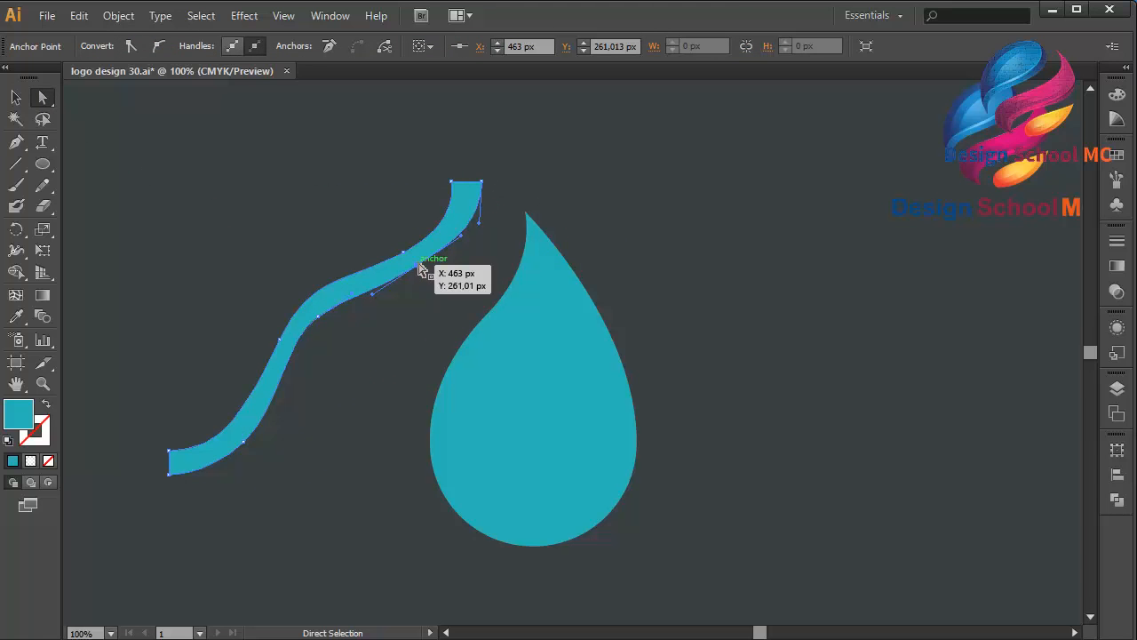
pyautogui.moveTo(421, 269); pyautogui.dragTo(462, 252)
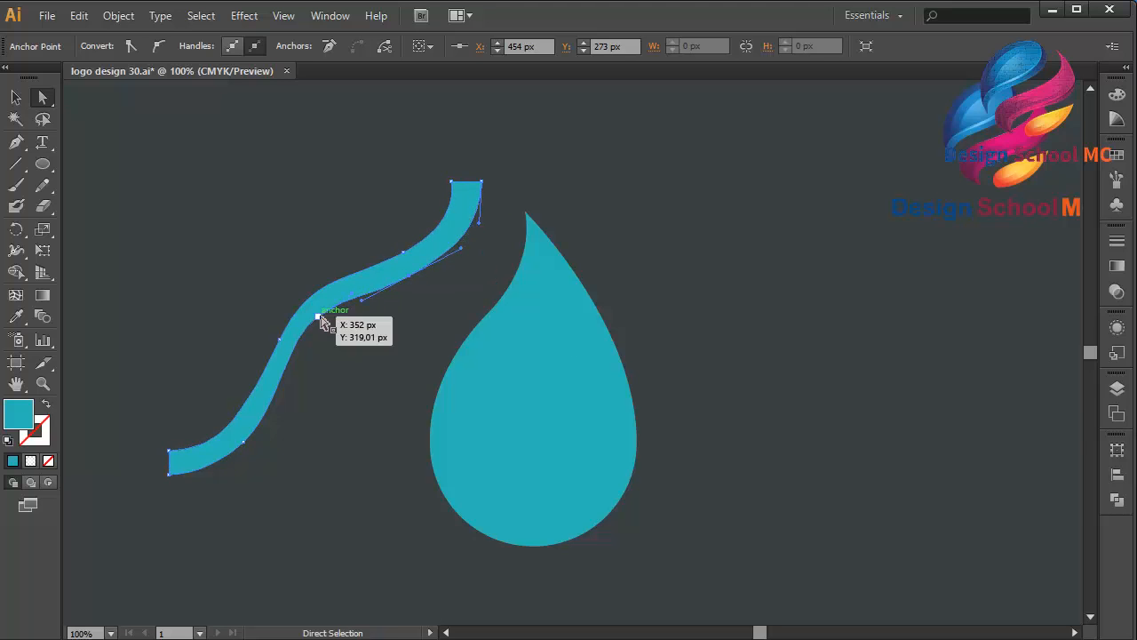
# Move the ribbon's middle lower-edge anchor to X 354 px, Y 324 px, and adjust the curve handles below it to even out the width
pyautogui.moveTo(318, 316); pyautogui.dragTo(322, 325)
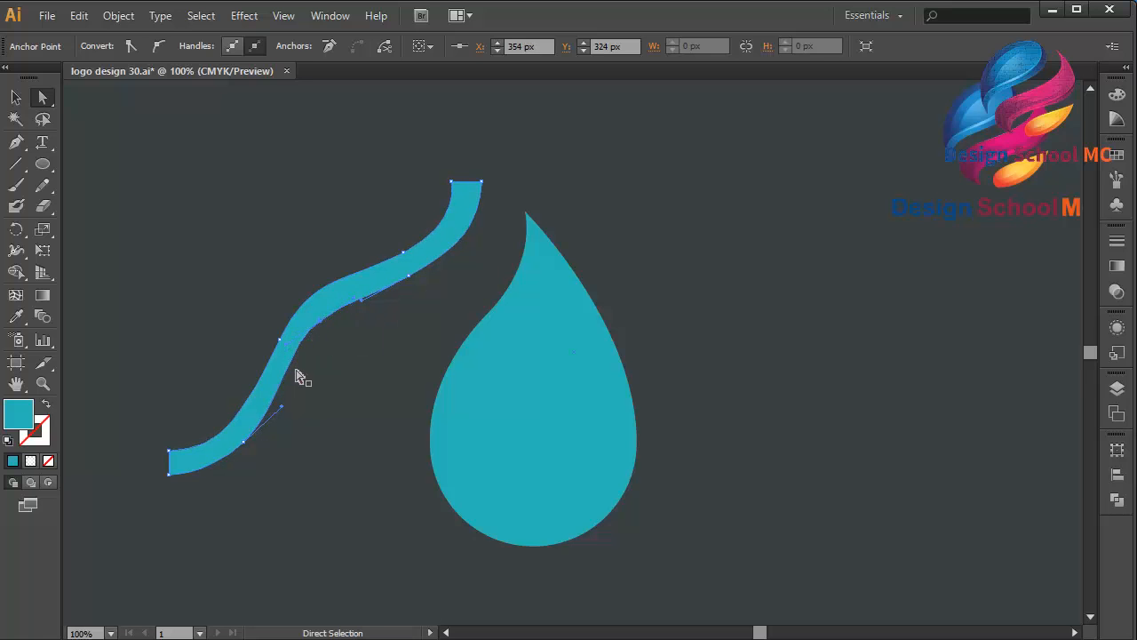
pyautogui.moveTo(281, 407); pyautogui.dragTo(291, 400)
pyautogui.moveTo(294, 348); pyautogui.dragTo(296, 359)
pyautogui.click(414, 332)
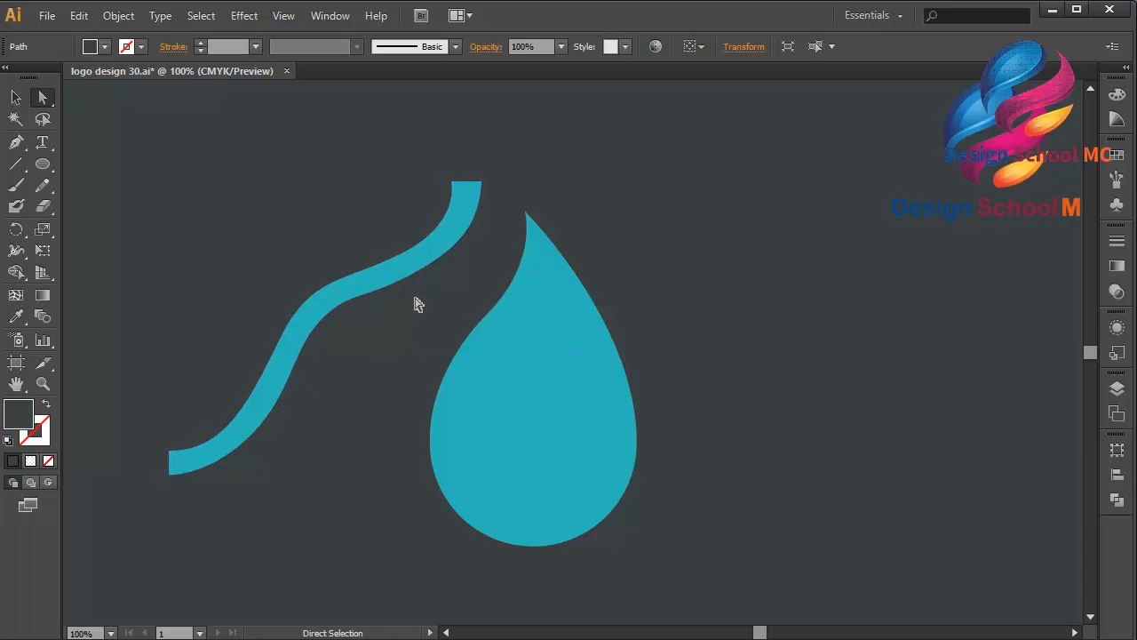
# Slightly reshape the curve at the ribbon's lower-left end
pyautogui.click(450, 234)
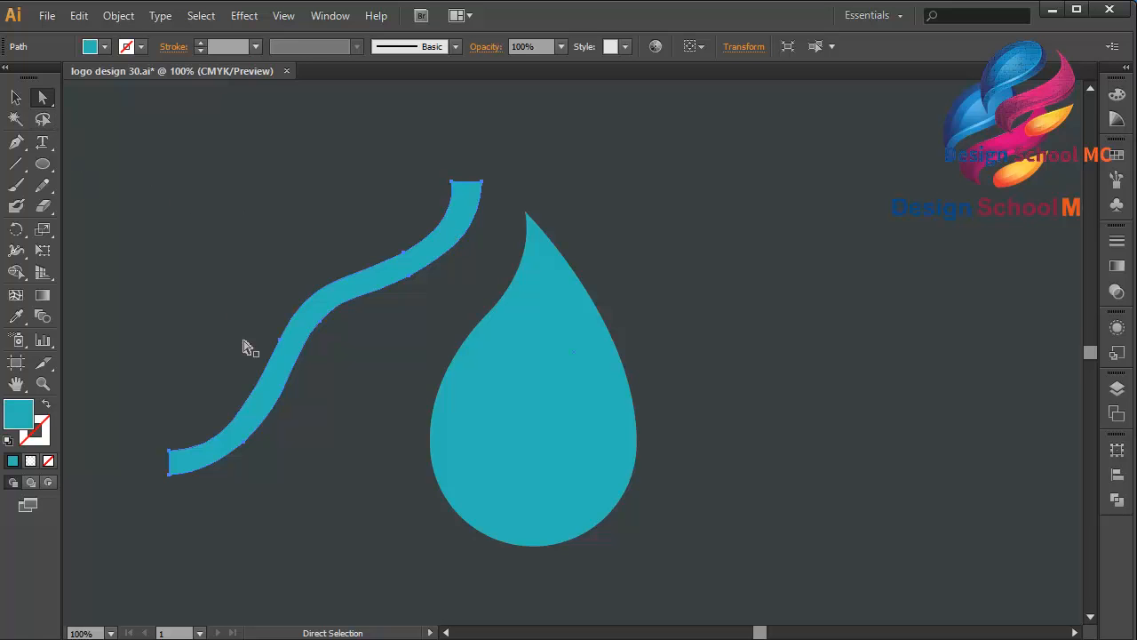
pyautogui.click(173, 459)
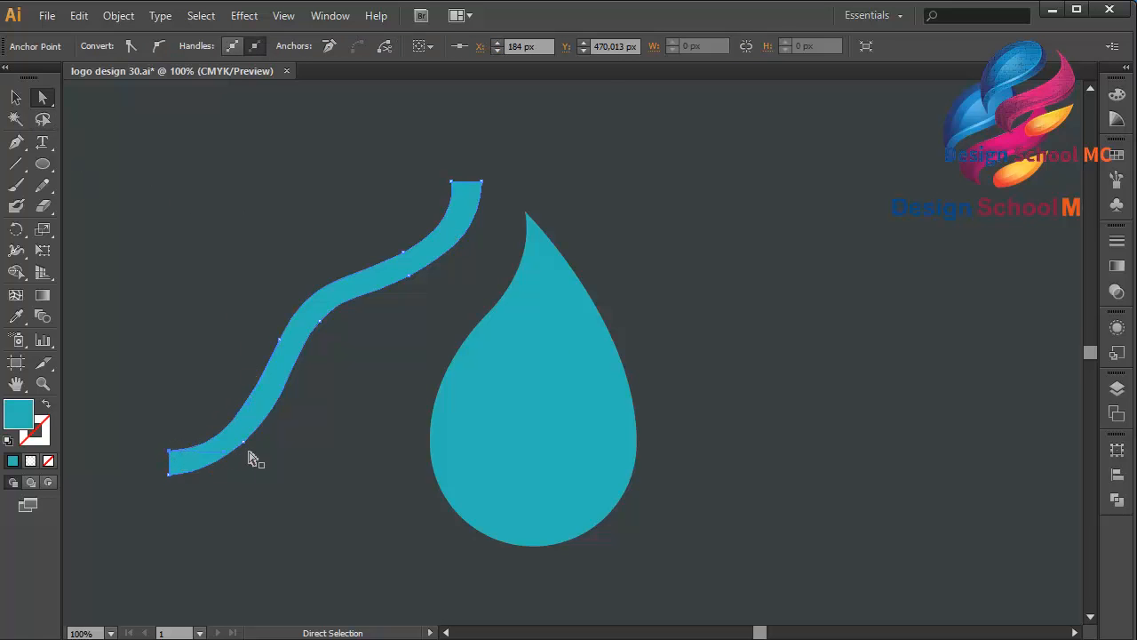
pyautogui.moveTo(228, 457); pyautogui.dragTo(222, 453)
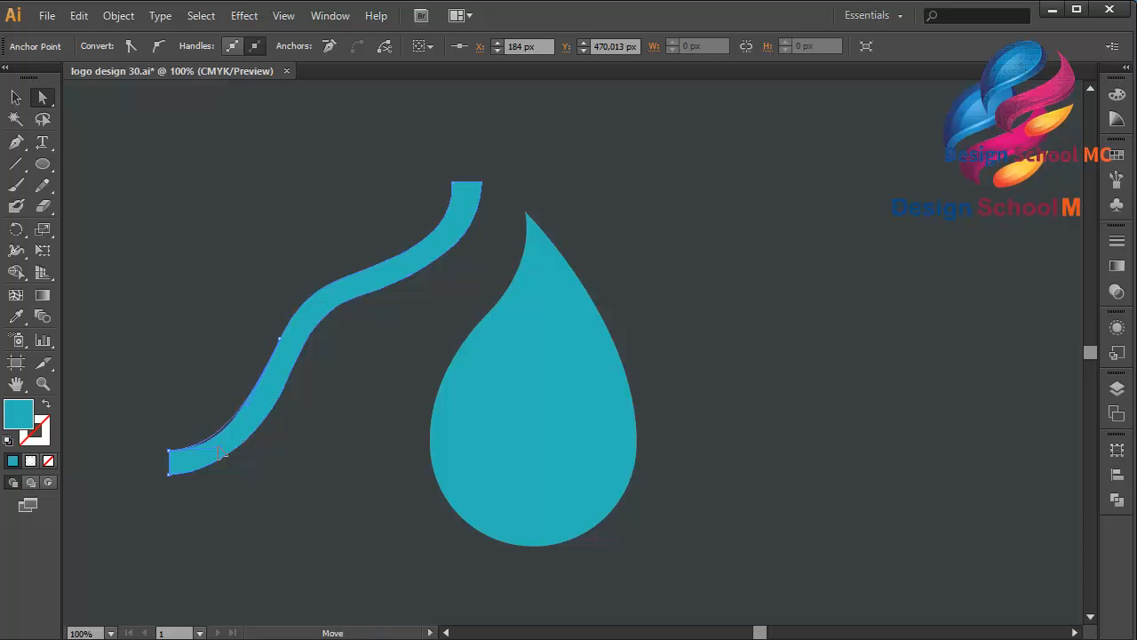
pyautogui.click(164, 382)
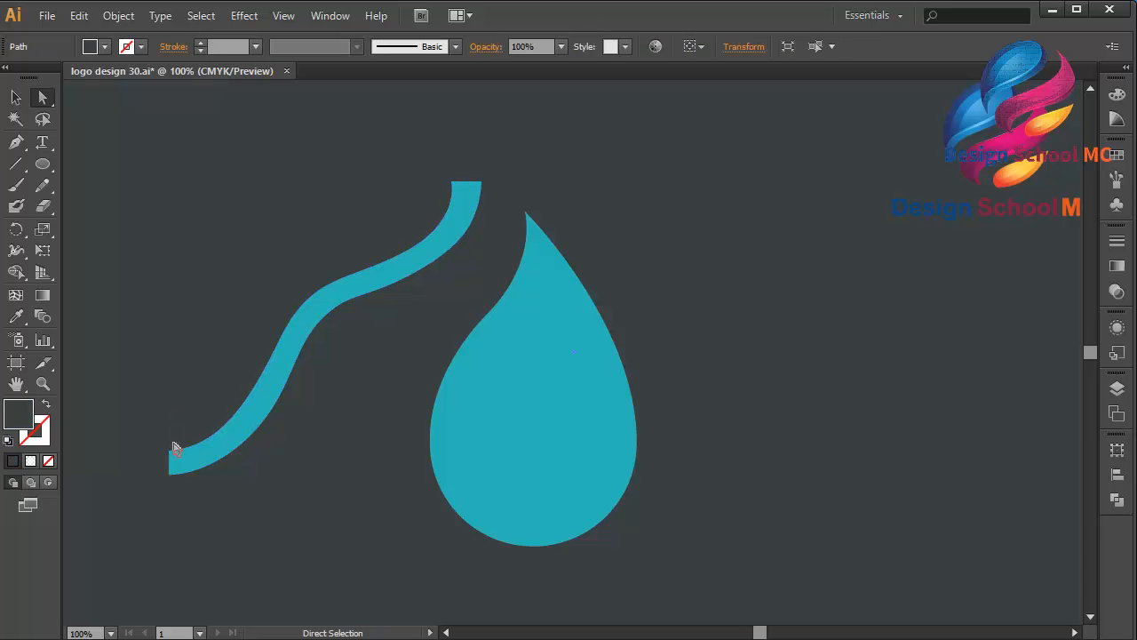
# Scale the ribbon down proportionally and place it, tilted clockwise, across the drop just below its tip
pyautogui.click(15, 97)
pyautogui.click(376, 286)
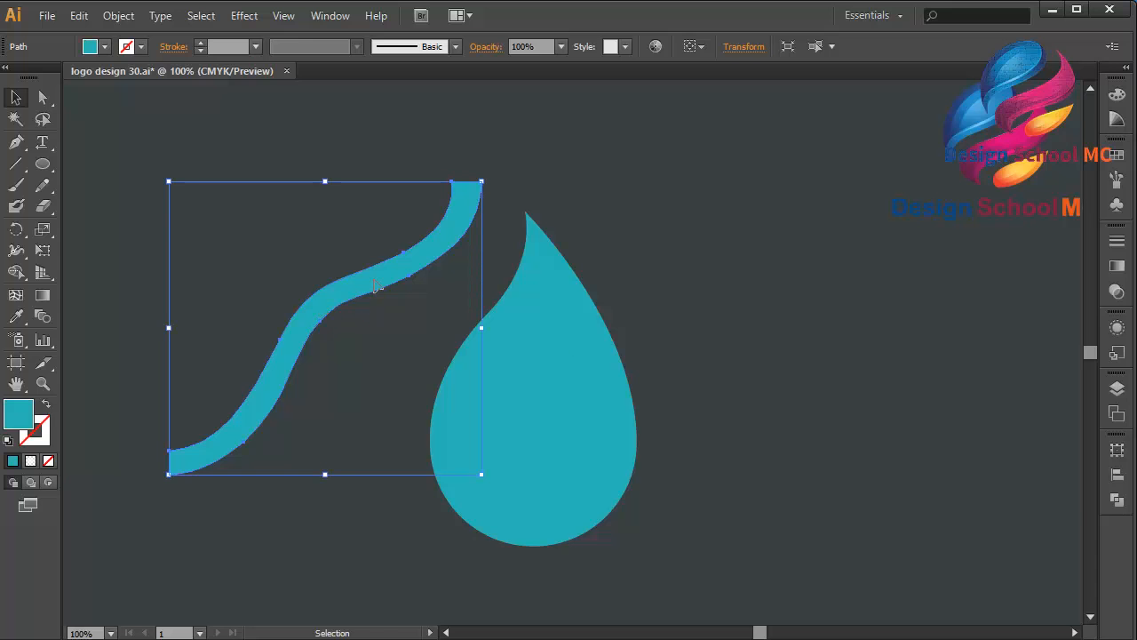
pyautogui.moveTo(480, 475); pyautogui.dragTo(358, 399)
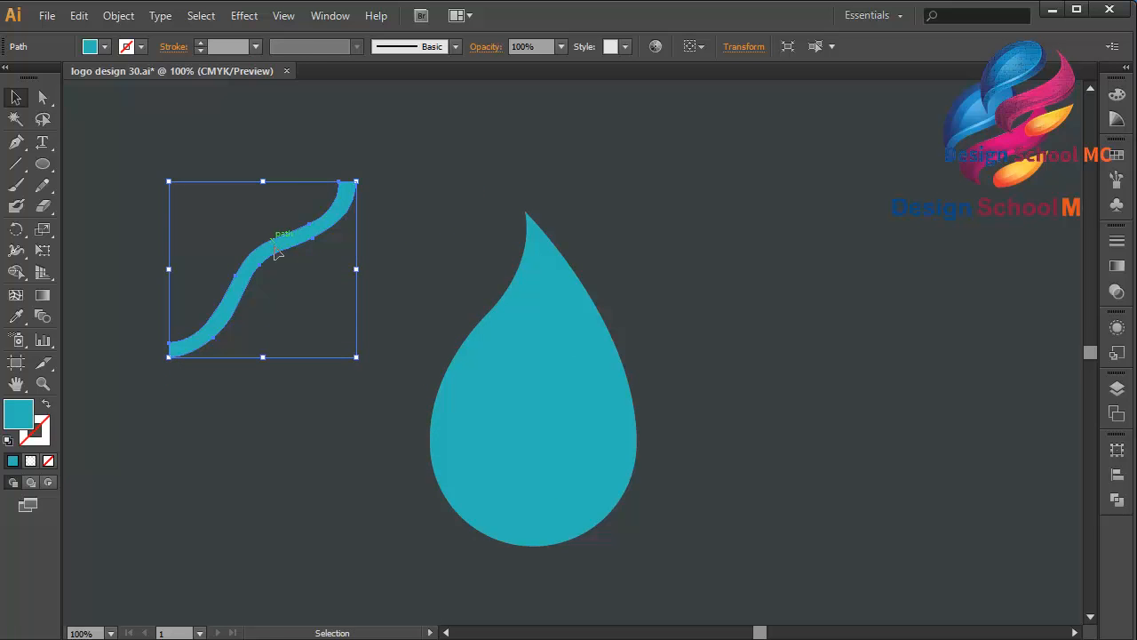
pyautogui.moveTo(274, 255); pyautogui.dragTo(524, 255)
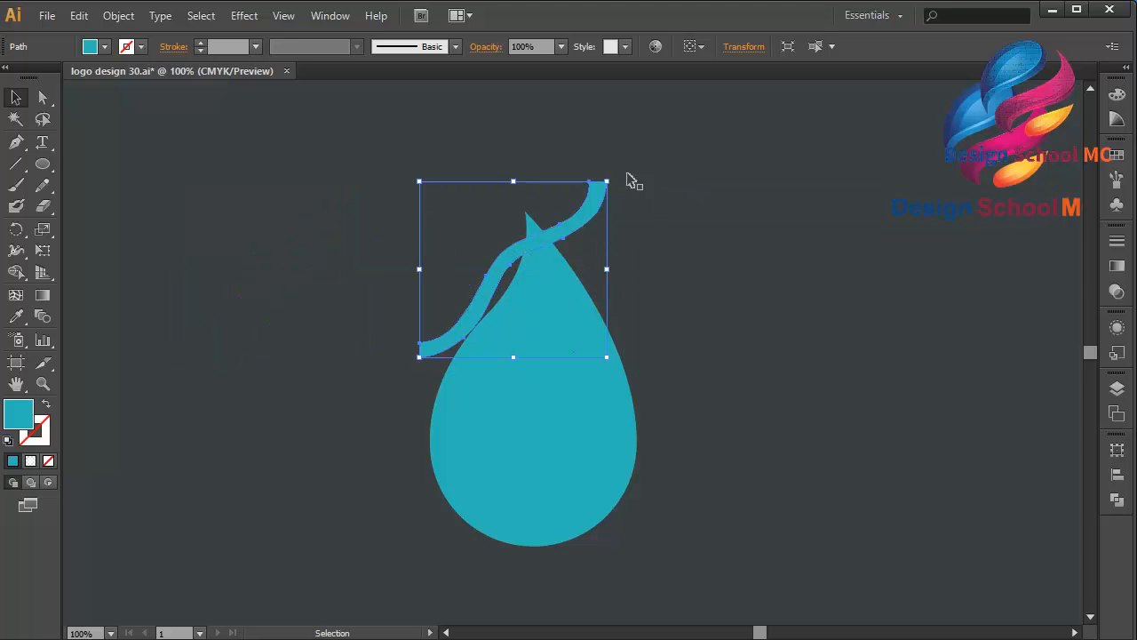
pyautogui.moveTo(612, 173); pyautogui.dragTo(660, 204)
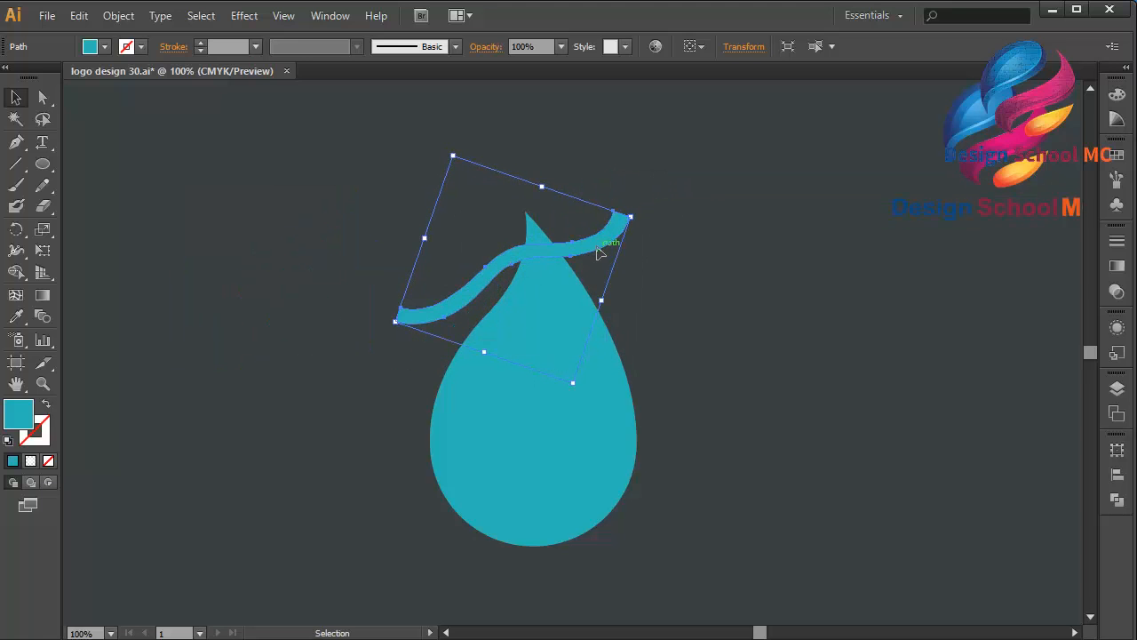
pyautogui.moveTo(597, 249); pyautogui.dragTo(643, 256)
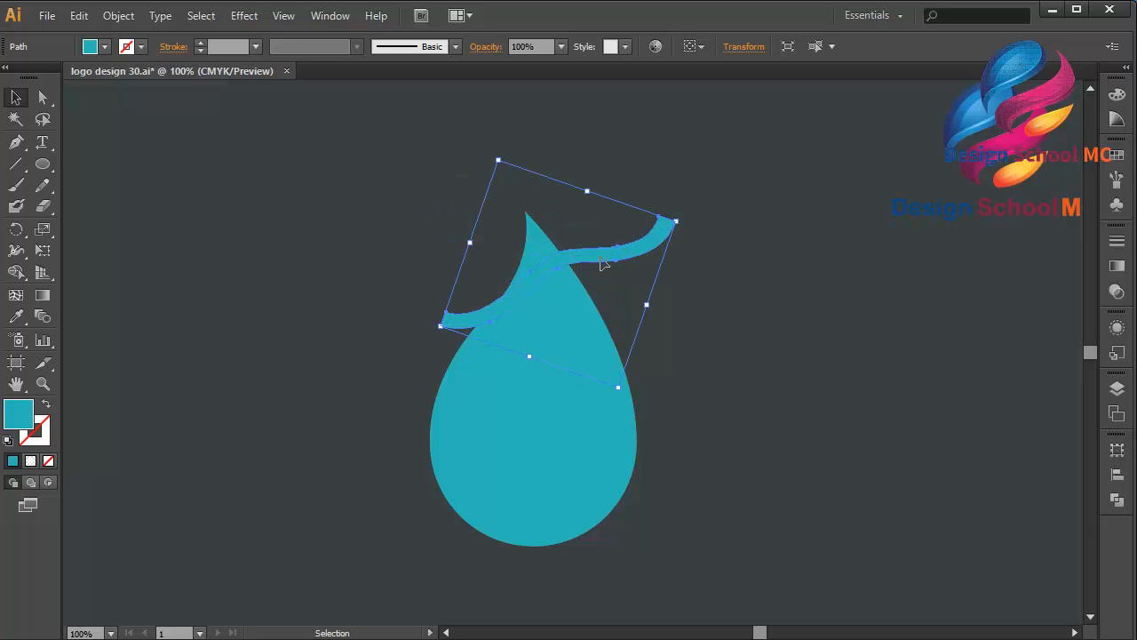
# Fill the ribbon with white (FFFFFF)
pyautogui.doubleClick(21, 414)
pyautogui.moveTo(89, 251); pyautogui.dragTo(73, 238)
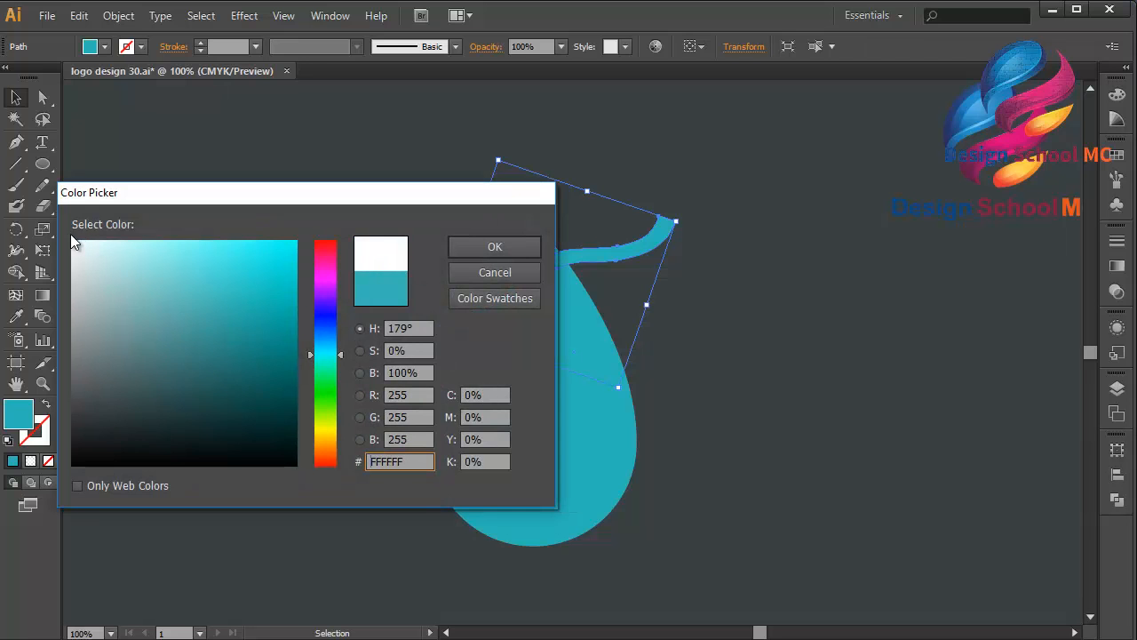
pyautogui.click(480, 249)
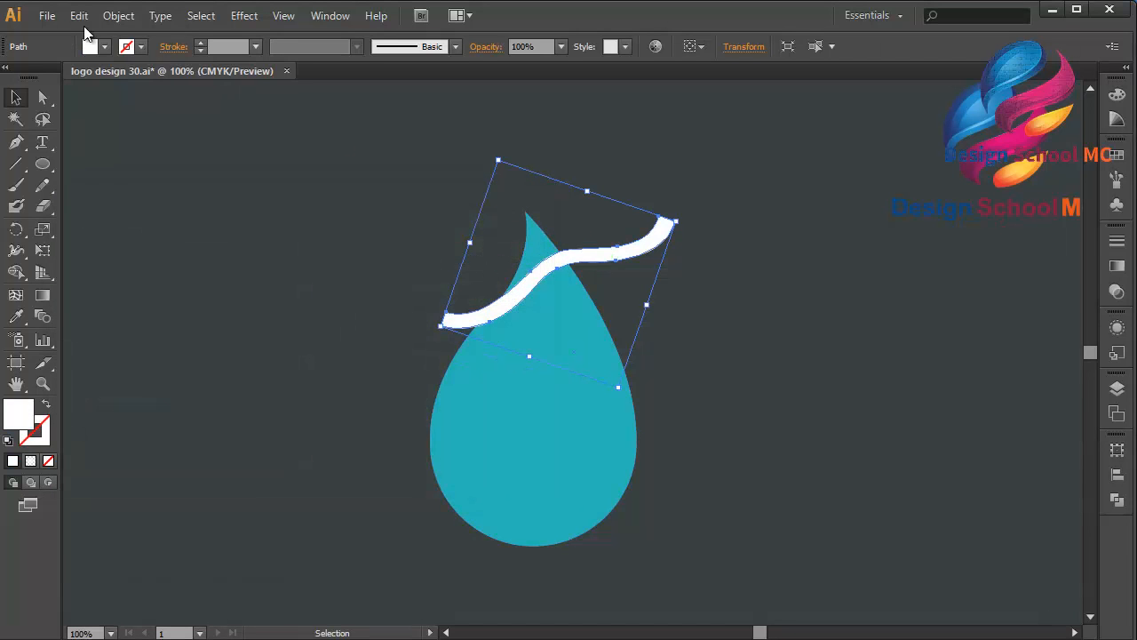
# Duplicate the white ribbon in front and place the copy parallel below the original, slightly to the right
pyautogui.click(75, 18)
pyautogui.click(99, 101)
pyautogui.click(79, 16)
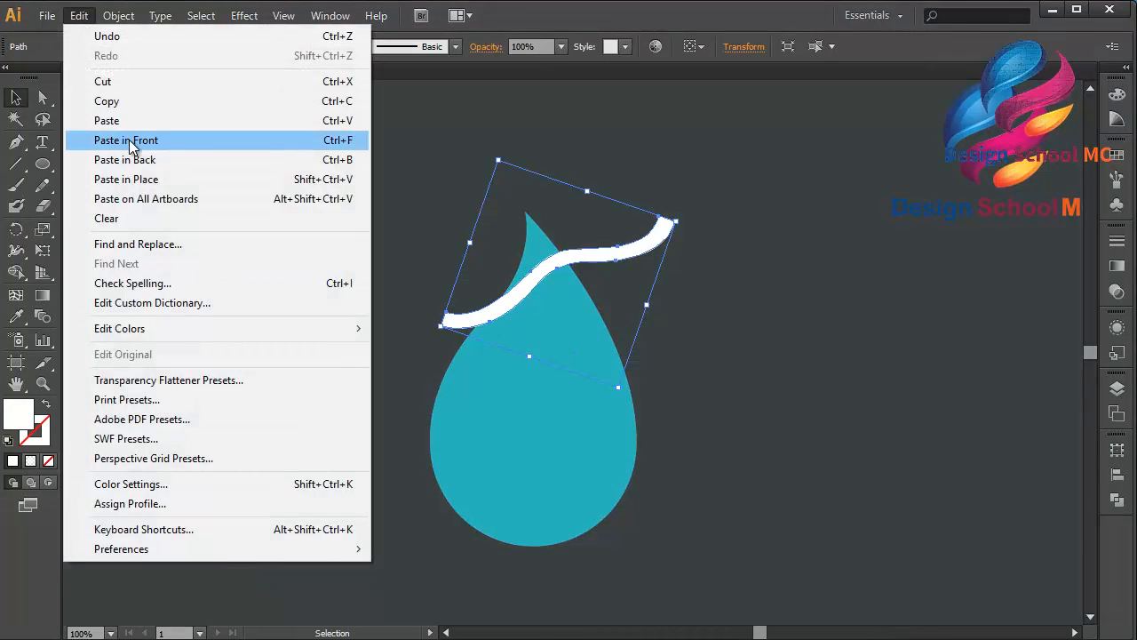
pyautogui.click(133, 142)
pyautogui.moveTo(551, 274); pyautogui.dragTo(562, 303)
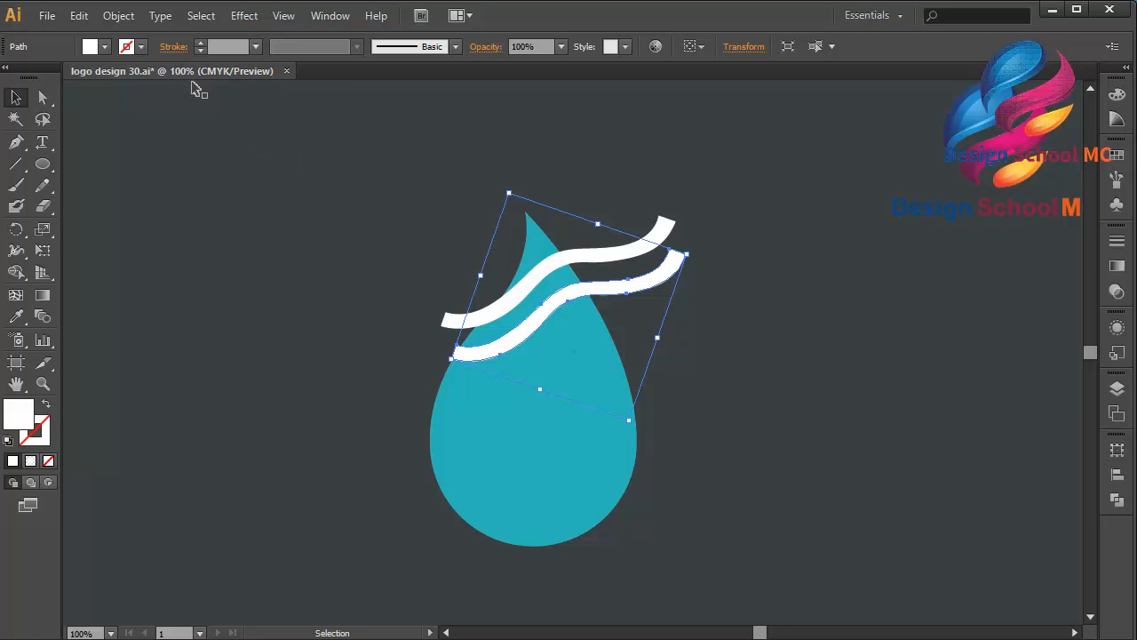
# Copy the second ribbon in front and place it as a third parallel ribbon below, at similar spacing
pyautogui.click(82, 18)
pyautogui.click(84, 100)
pyautogui.click(82, 19)
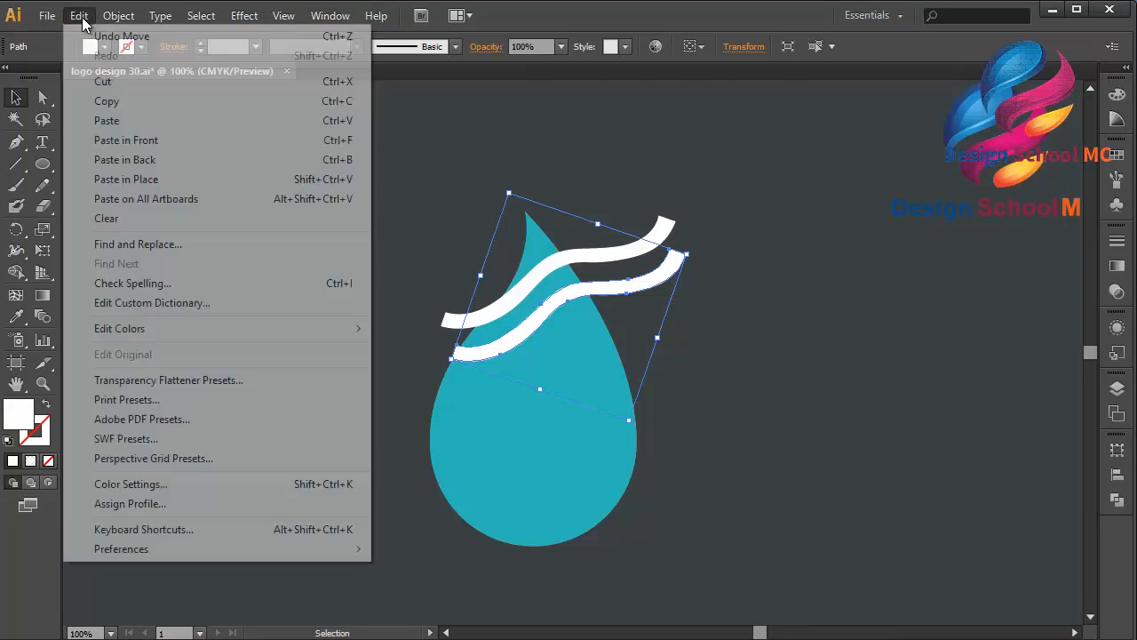
pyautogui.click(133, 140)
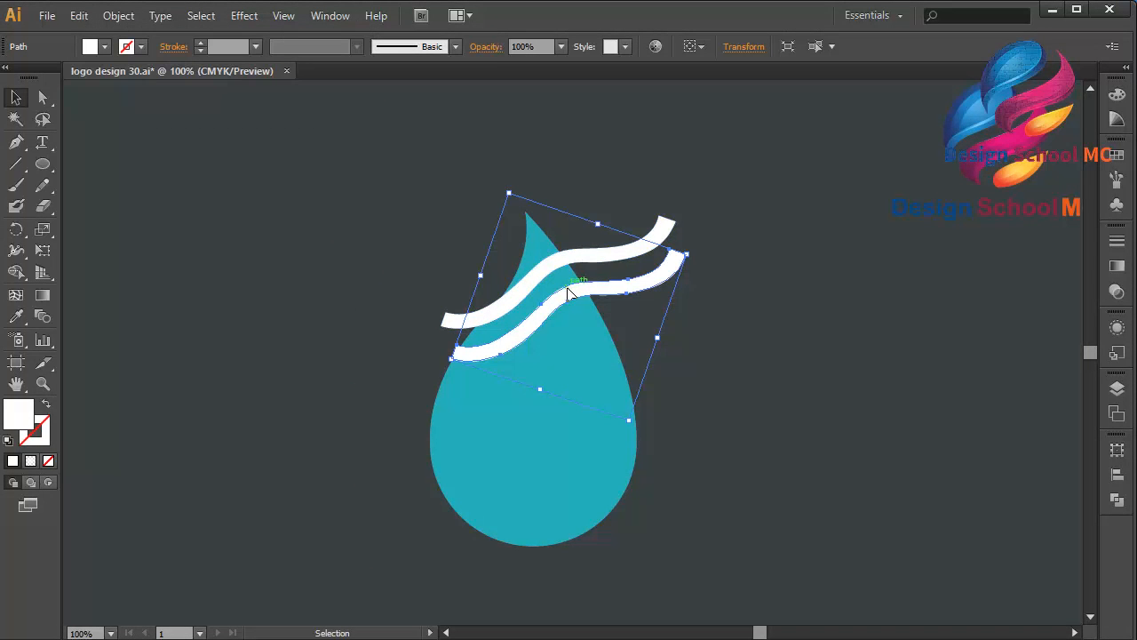
pyautogui.moveTo(577, 325); pyautogui.dragTo(577, 327)
# Paste a fourth ribbon, place it below the third, and nudge it left and up to match the spacing
pyautogui.click(79, 15)
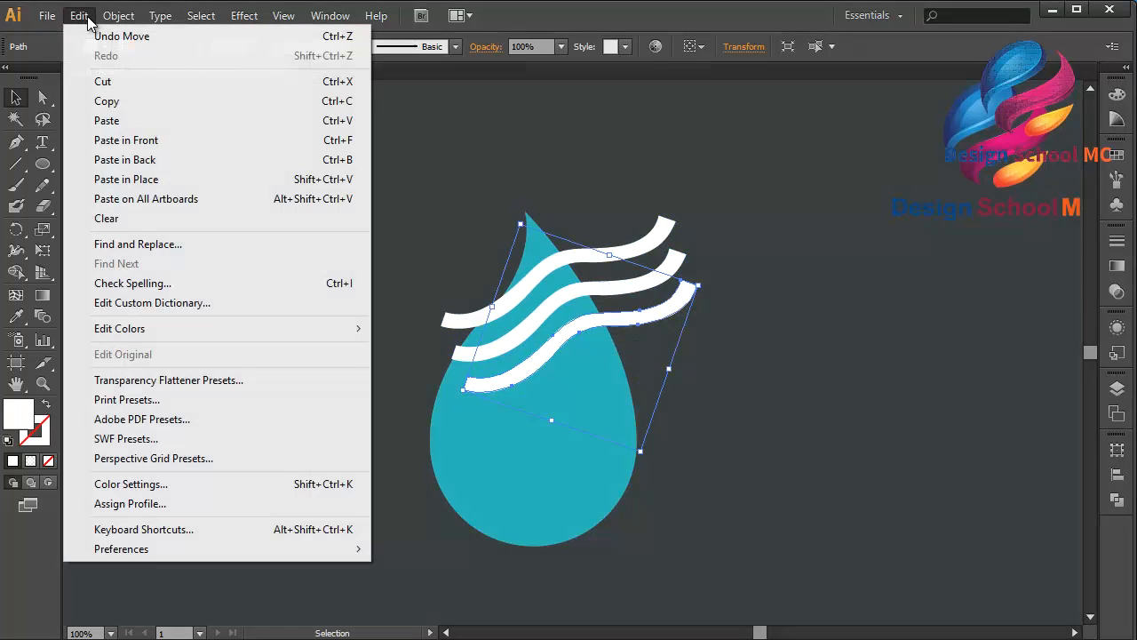
pyautogui.click(133, 116)
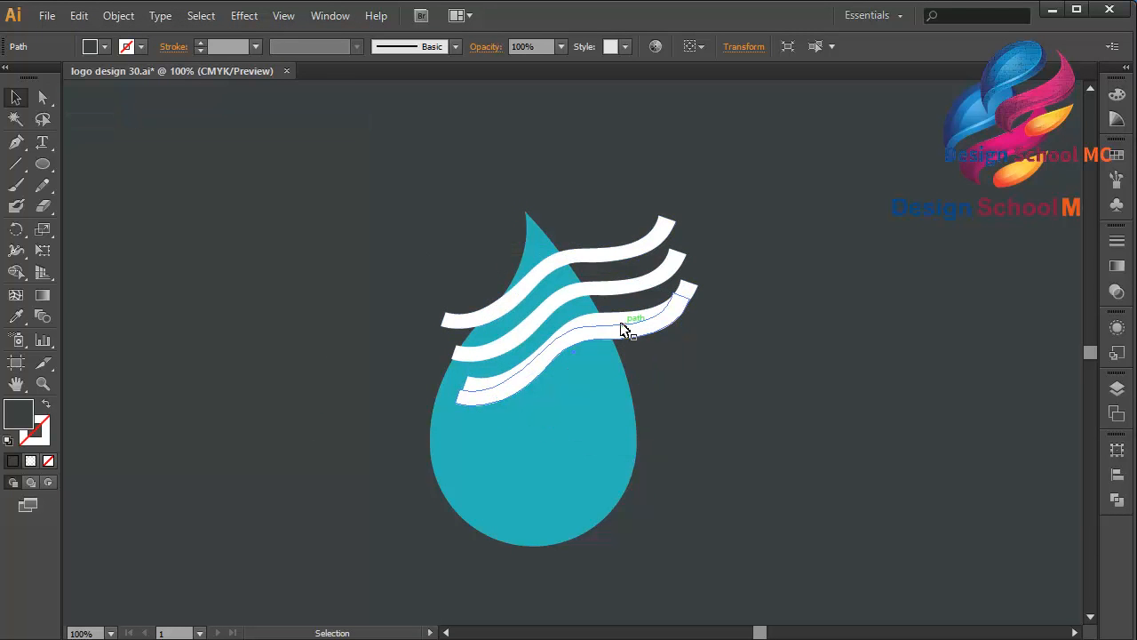
pyautogui.moveTo(622, 326); pyautogui.dragTo(646, 353)
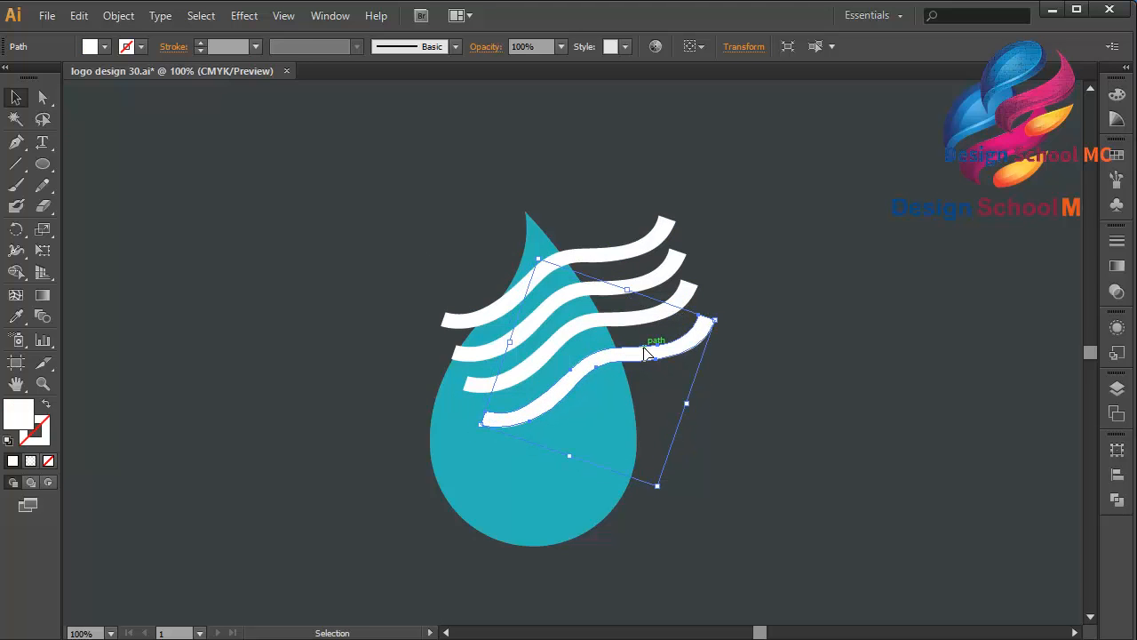
pyautogui.press('Left')
pyautogui.press('Left')
pyautogui.press('Left')
pyautogui.press('Up')
pyautogui.press('Up')
pyautogui.press('Up')
pyautogui.press('Up')
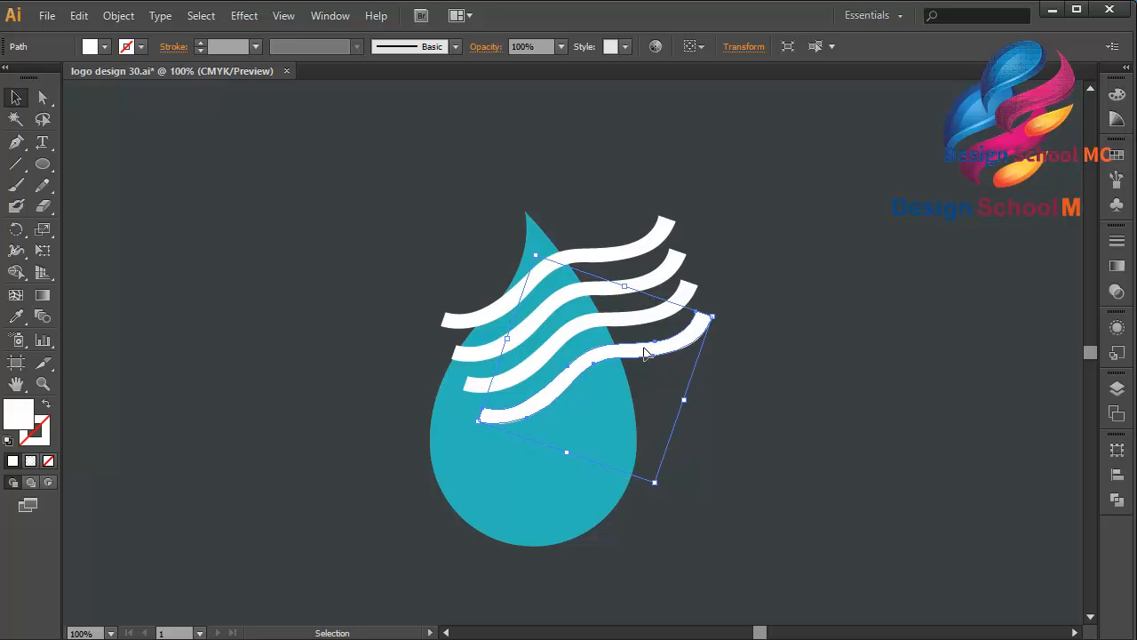
# Select all four white ribbons and group them
pyautogui.keyDown('shift'); pyautogui.click(636, 327); pyautogui.keyUp('shift')
pyautogui.keyDown('shift'); pyautogui.click(595, 284); pyautogui.keyUp('shift')
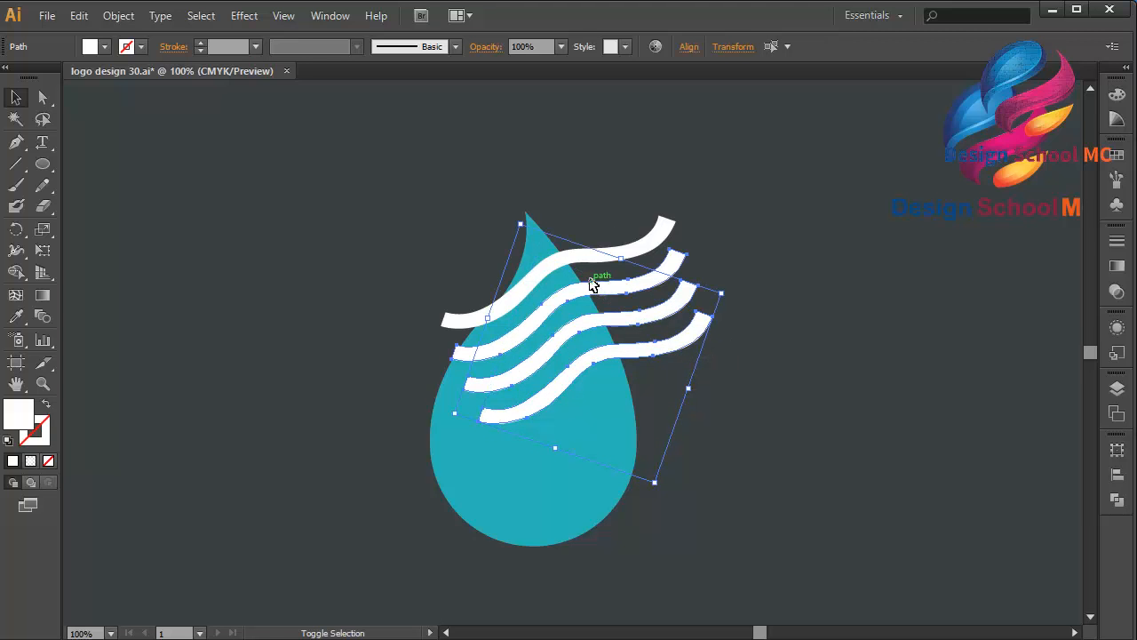
pyautogui.keyDown('shift'); pyautogui.click(586, 268); pyautogui.keyUp('shift')
pyautogui.keyDown('shift'); pyautogui.click(582, 262); pyautogui.keyUp('shift')
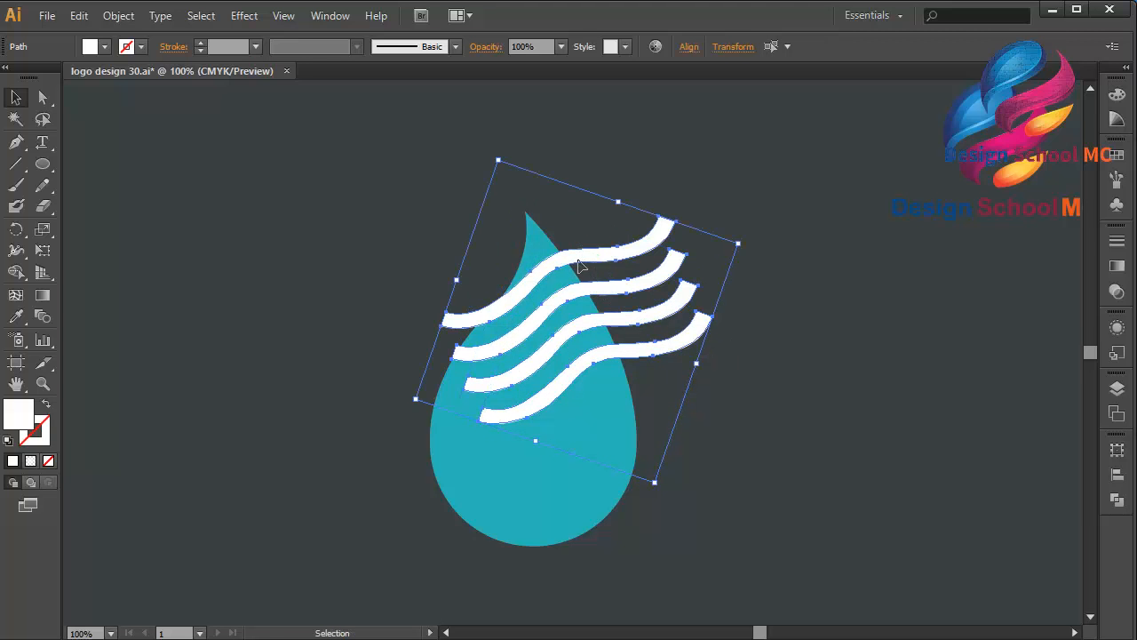
pyautogui.rightClick(617, 275)
pyautogui.click(653, 356)
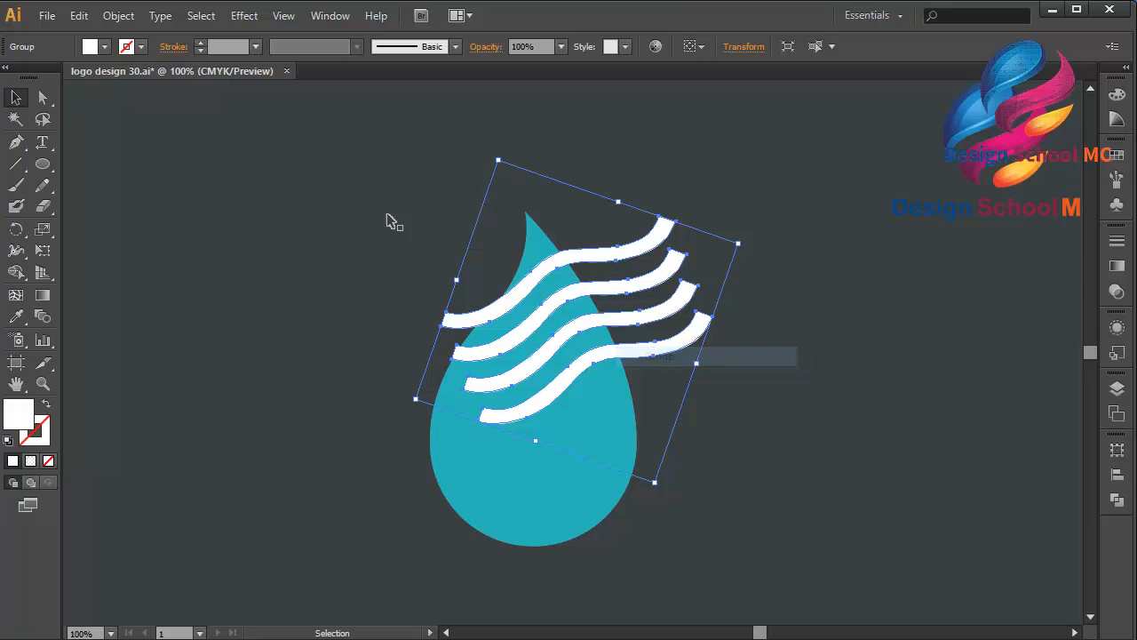
# Duplicate the group of four white ribbons in front and place the copy directly below at matching spacing
pyautogui.click(81, 17)
pyautogui.click(107, 98)
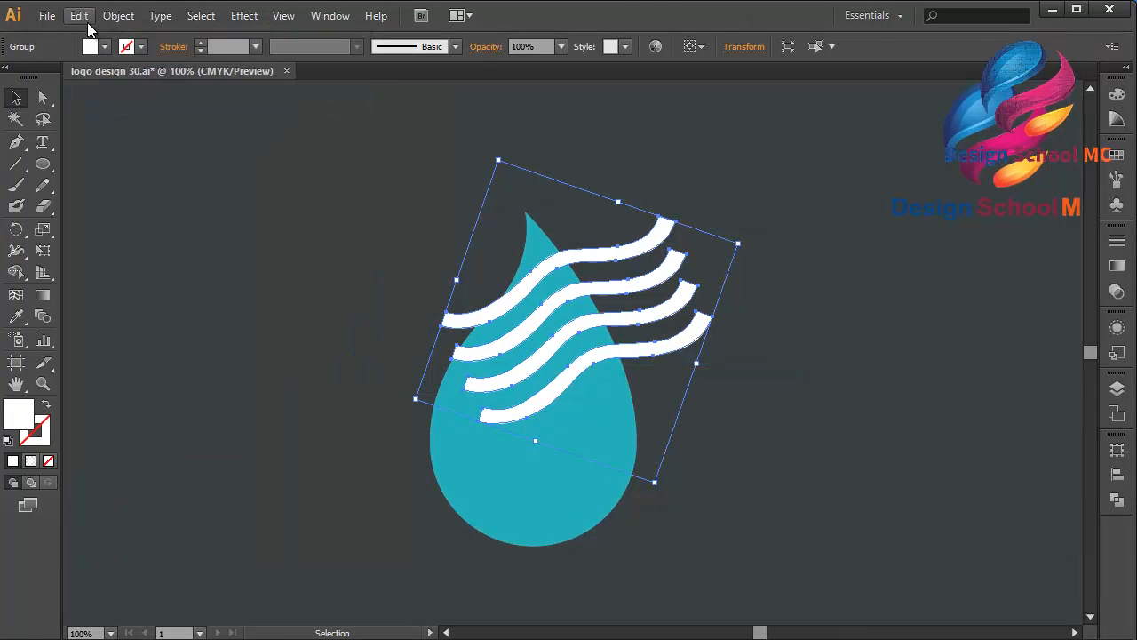
pyautogui.click(80, 17)
pyautogui.click(135, 146)
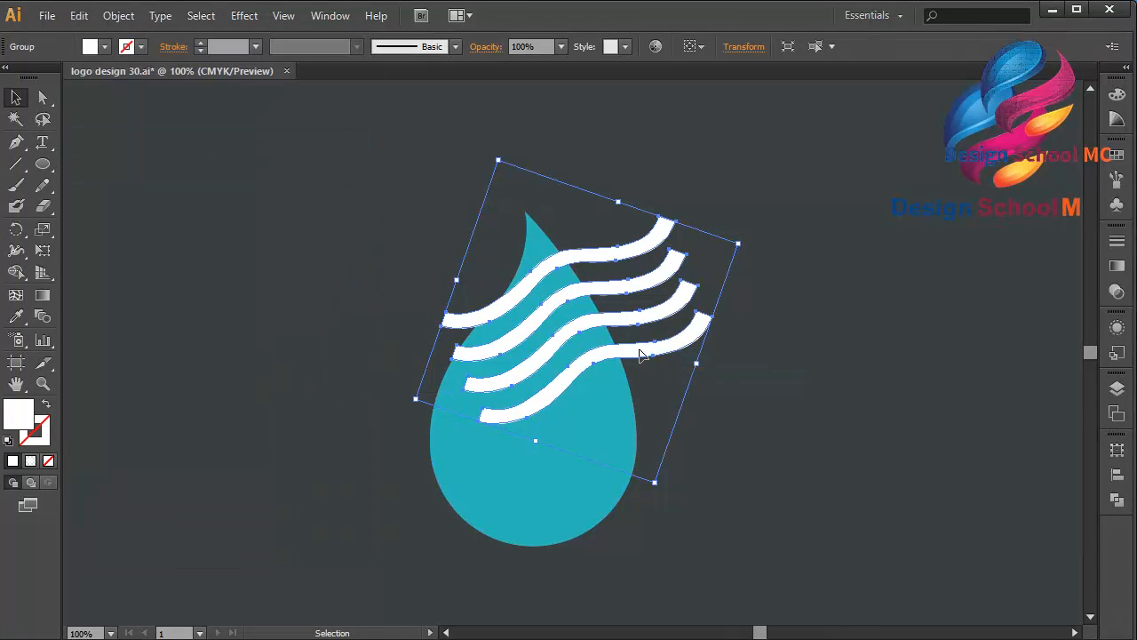
pyautogui.moveTo(640, 352); pyautogui.dragTo(697, 480)
# Select both sets of white ribbons and combine them into one group of eight
pyautogui.keyDown('shift'); pyautogui.click(655, 352); pyautogui.keyUp('shift')
pyautogui.rightClick(655, 355)
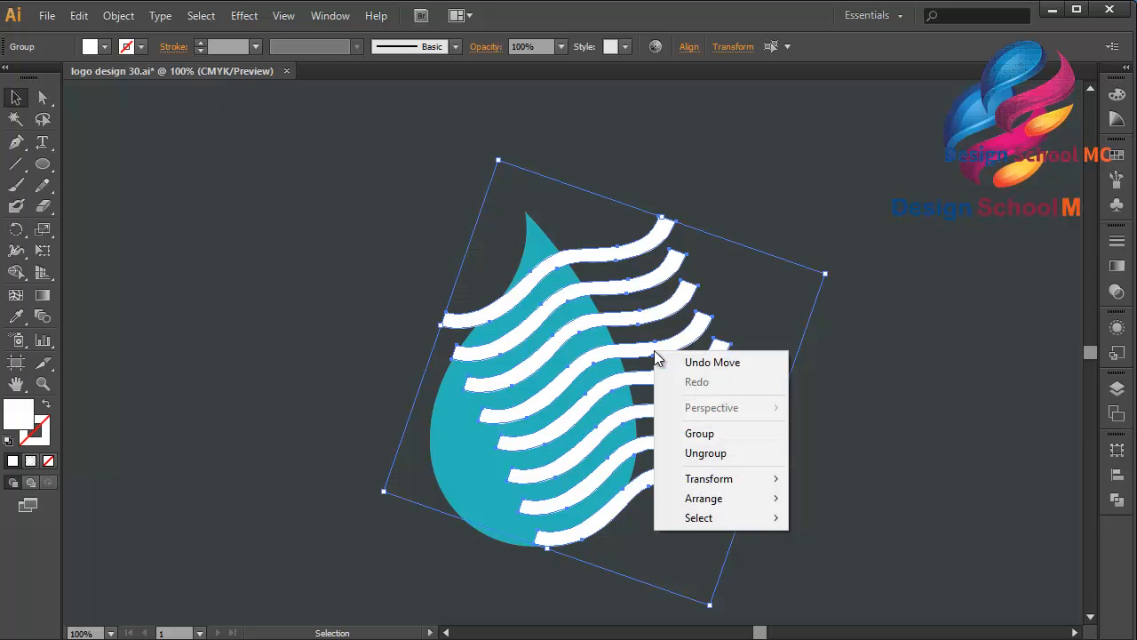
pyautogui.click(700, 433)
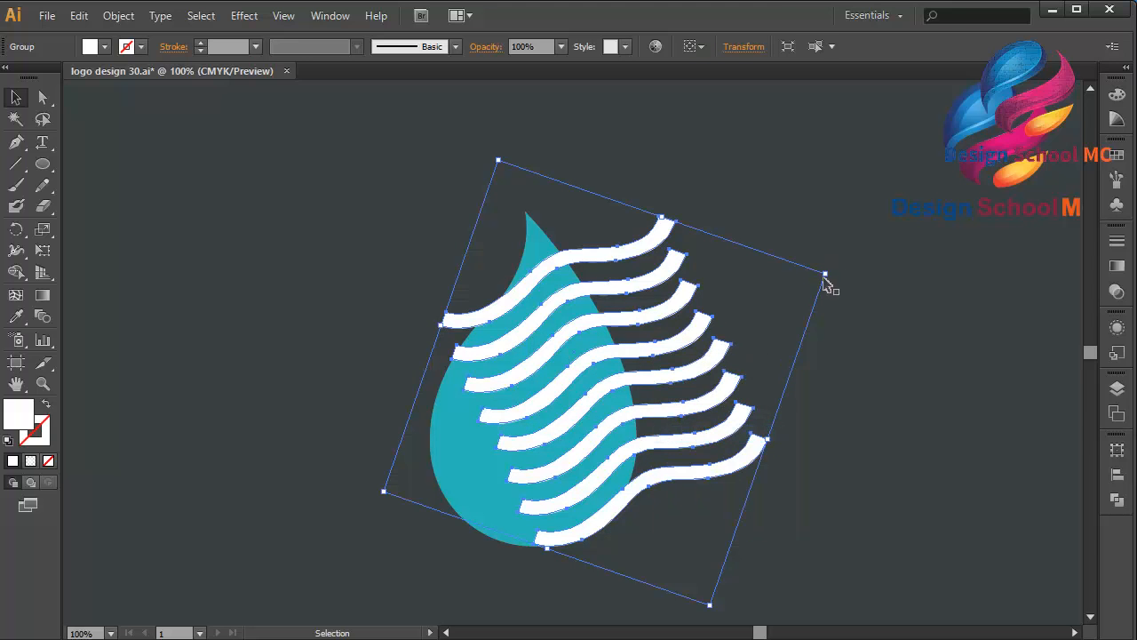
# Move the eight-ribbon group left and slightly down so the ribbons cross the whole teal drop
pyautogui.moveTo(633, 319); pyautogui.dragTo(565, 347)
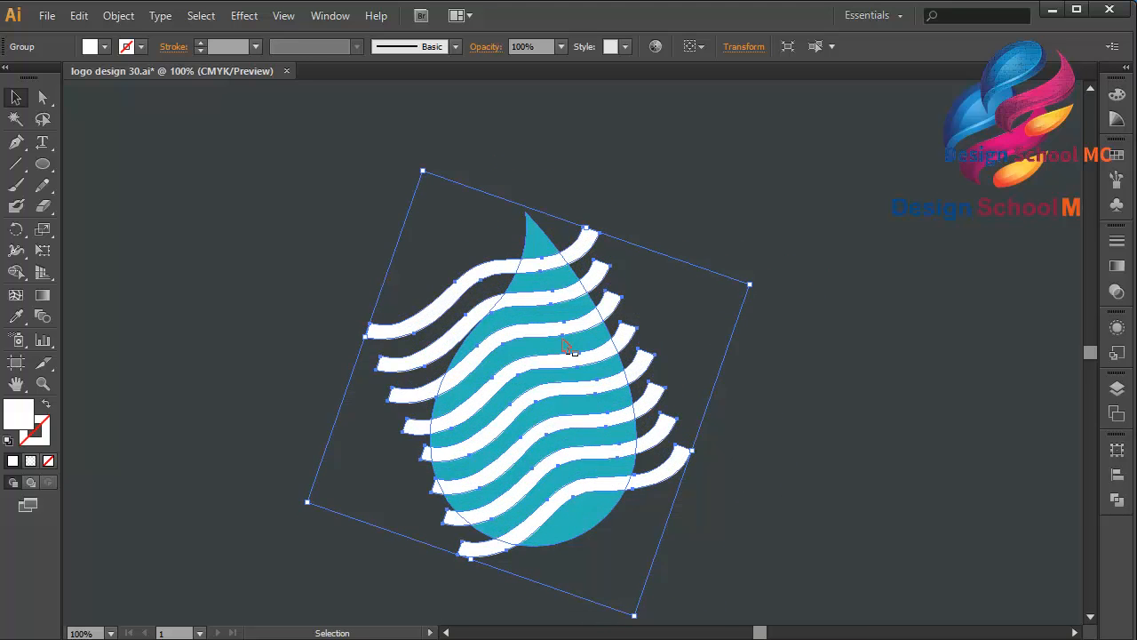
pyautogui.press('Down')
pyautogui.press('Down')
pyautogui.press('Down')
pyautogui.press('Down')
pyautogui.press('Down')
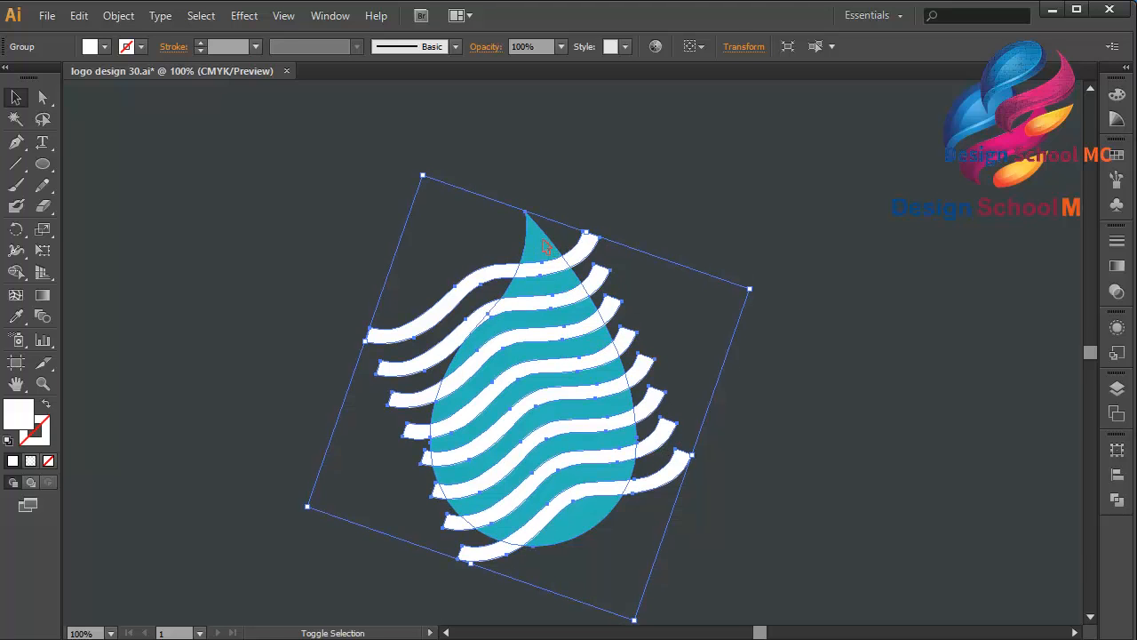
# Select the ribbons together with the teal drop and subtract the ribbons from it with Minus Front
pyautogui.keyDown('shift'); pyautogui.click(536, 233); pyautogui.keyUp('shift')
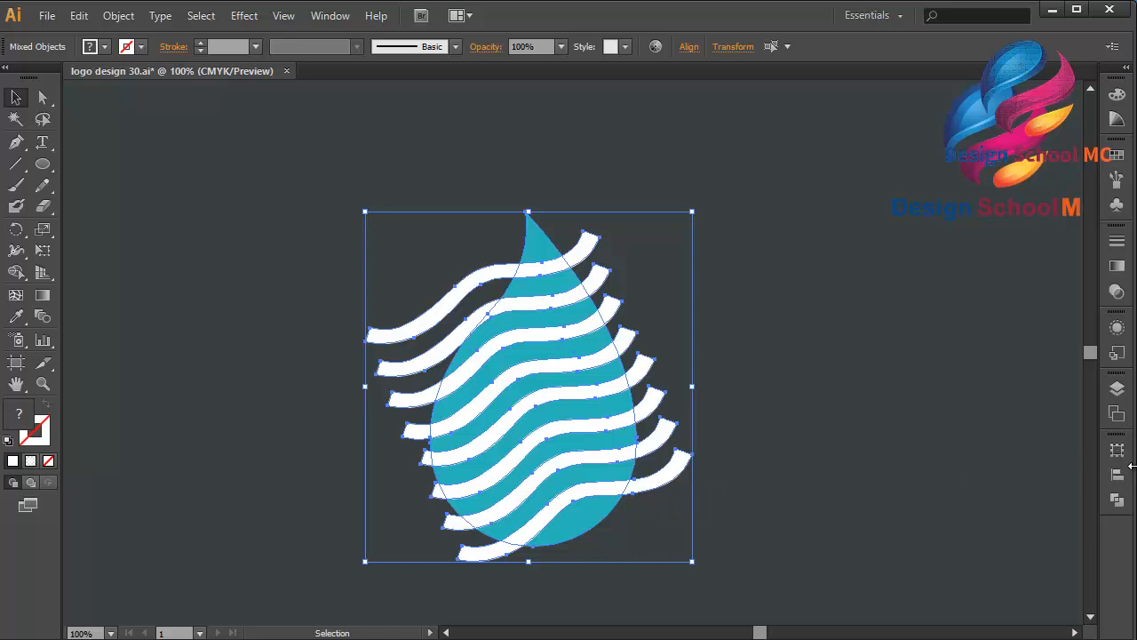
pyautogui.click(1118, 500)
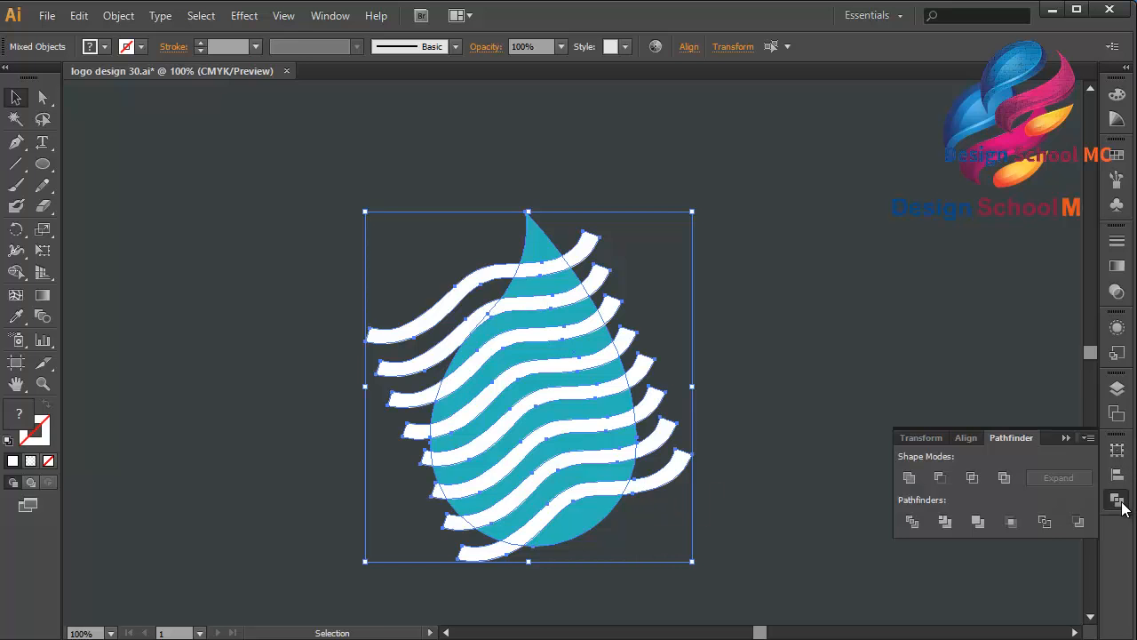
pyautogui.click(940, 478)
pyautogui.click(1065, 437)
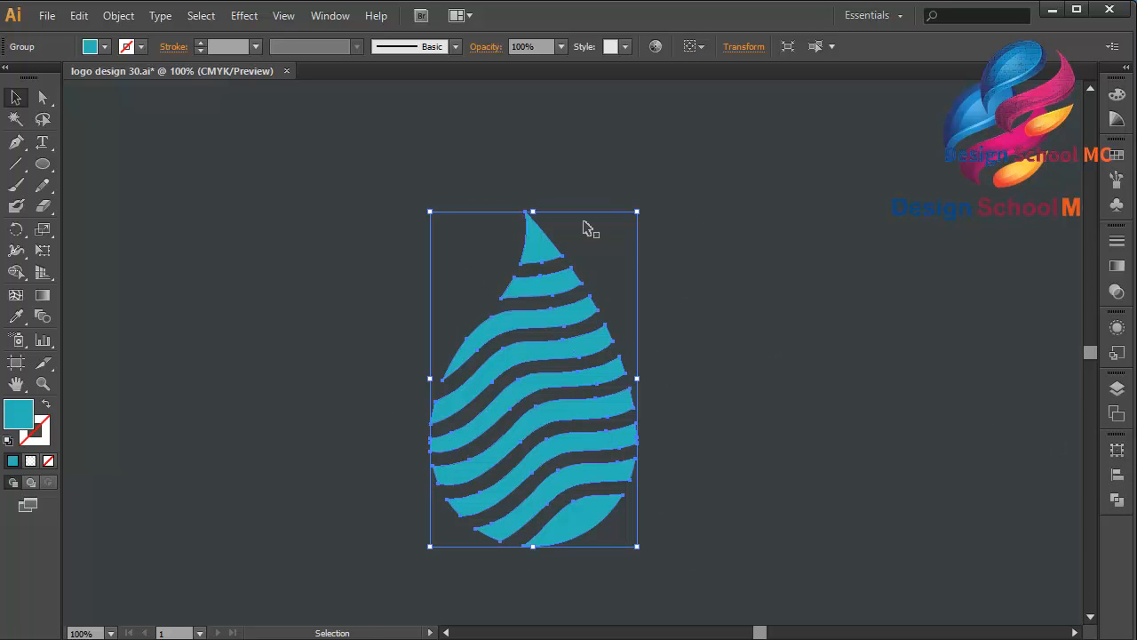
# Ungroup the cut drop into separate teal pieces and clear the selection
pyautogui.rightClick(566, 445)
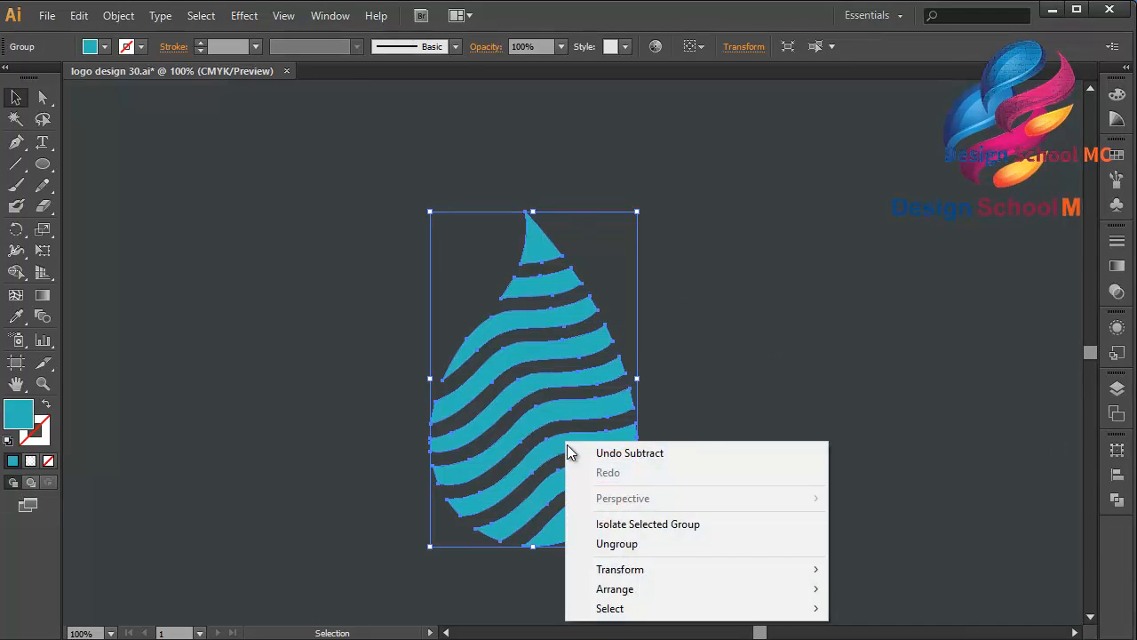
pyautogui.click(628, 544)
pyautogui.click(726, 509)
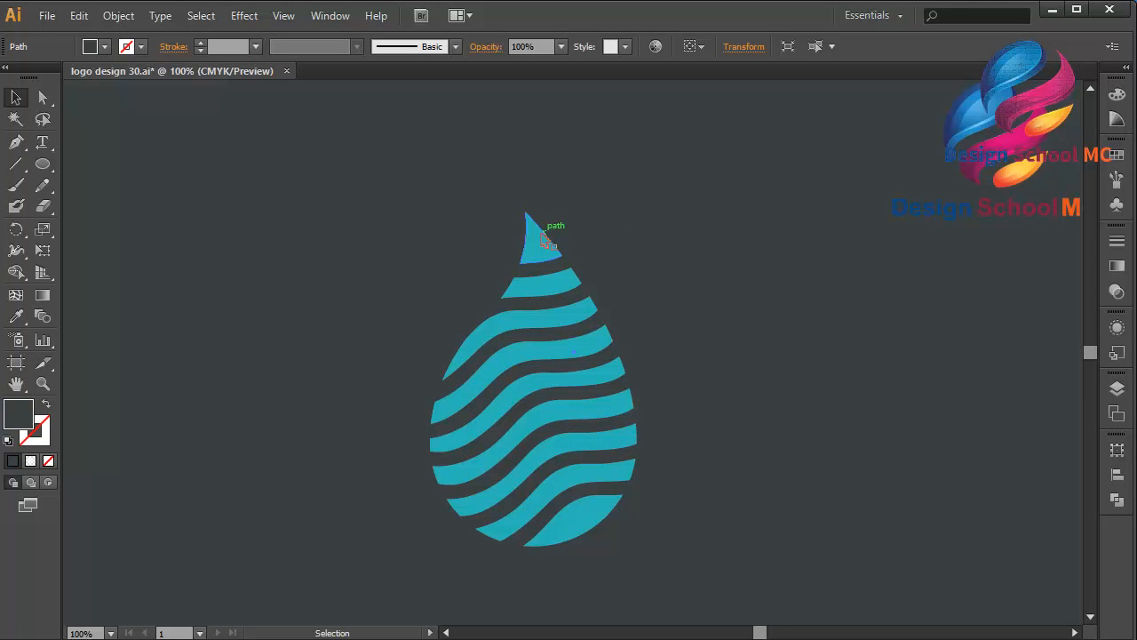
pyautogui.click(545, 238)
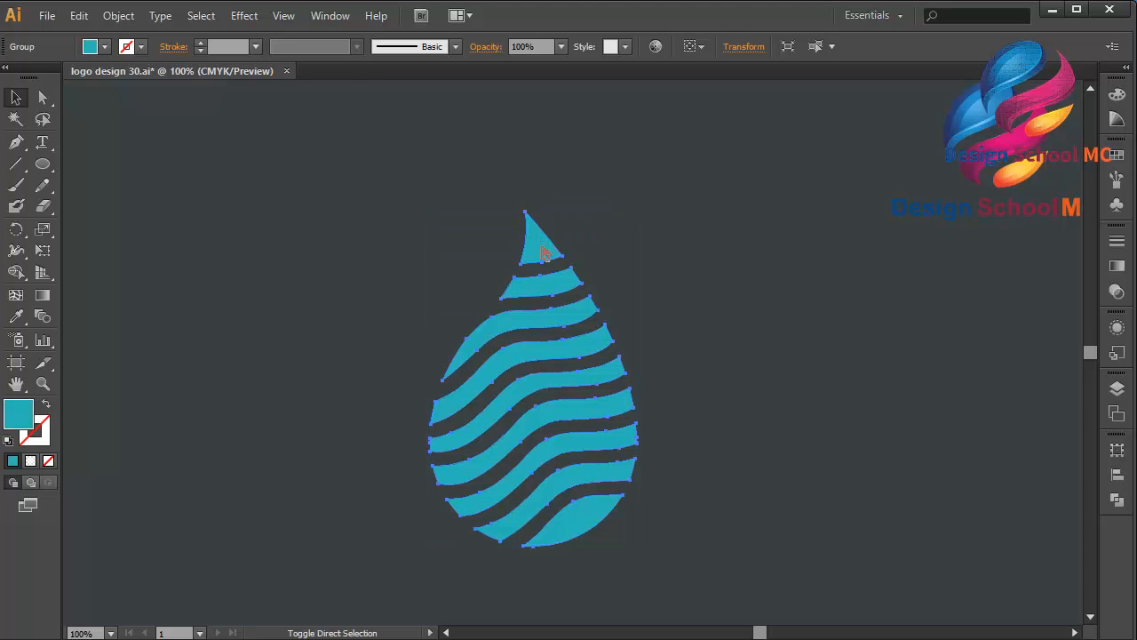
pyautogui.hotkey('ctrl', 'shift', 'g')
pyautogui.click(645, 245)
# Select all the separate teal pieces of the drop, from the tip to the base, and group them
pyautogui.click(535, 242)
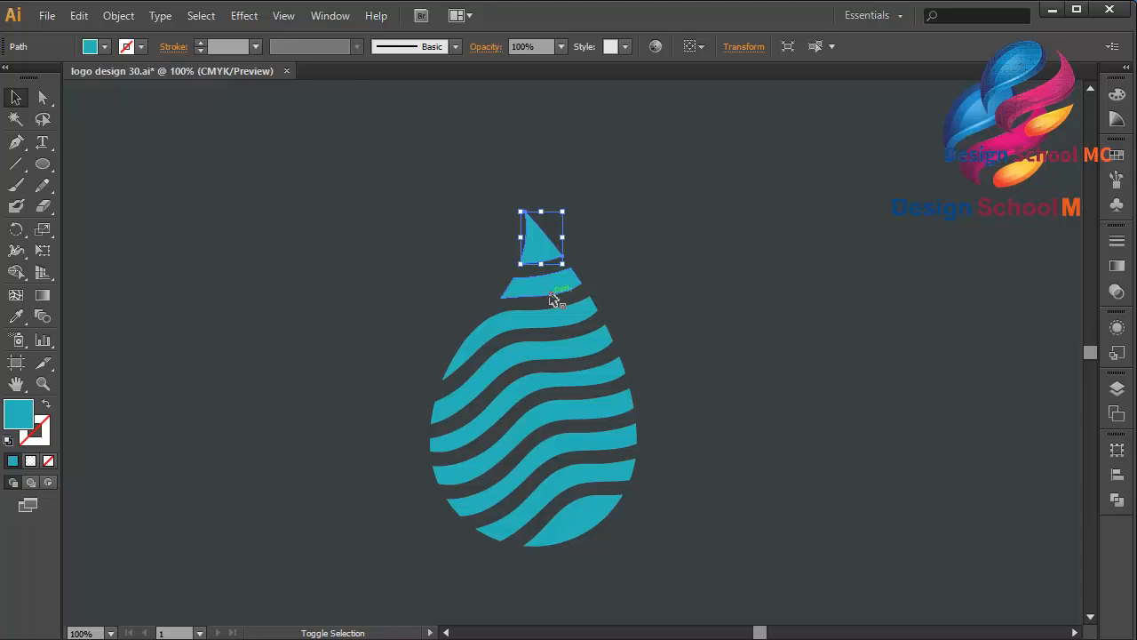
pyautogui.keyDown('shift'); pyautogui.click(553, 298); pyautogui.keyUp('shift')
pyautogui.keyDown('shift'); pyautogui.click(560, 333); pyautogui.keyUp('shift')
pyautogui.keyDown('shift'); pyautogui.click(572, 389); pyautogui.keyUp('shift')
pyautogui.keyDown('shift'); pyautogui.click(578, 418); pyautogui.keyUp('shift')
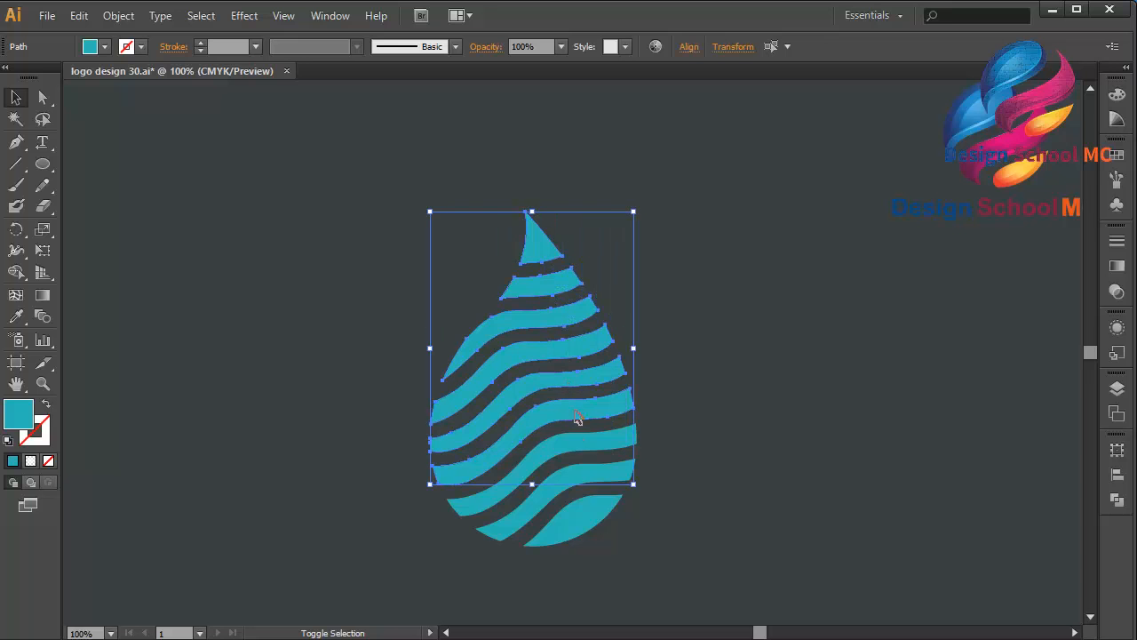
pyautogui.keyDown('shift'); pyautogui.click(586, 464); pyautogui.keyUp('shift')
pyautogui.keyDown('shift'); pyautogui.click(590, 484); pyautogui.keyUp('shift')
pyautogui.keyDown('shift'); pyautogui.click(593, 510); pyautogui.keyUp('shift')
pyautogui.rightClick(592, 509)
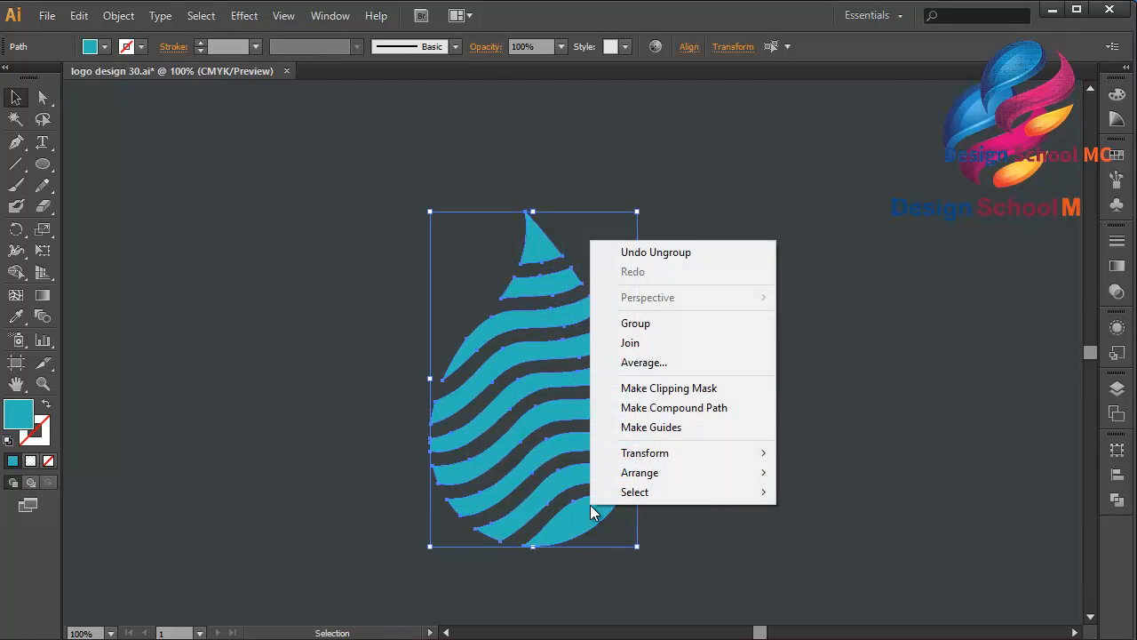
pyautogui.click(660, 322)
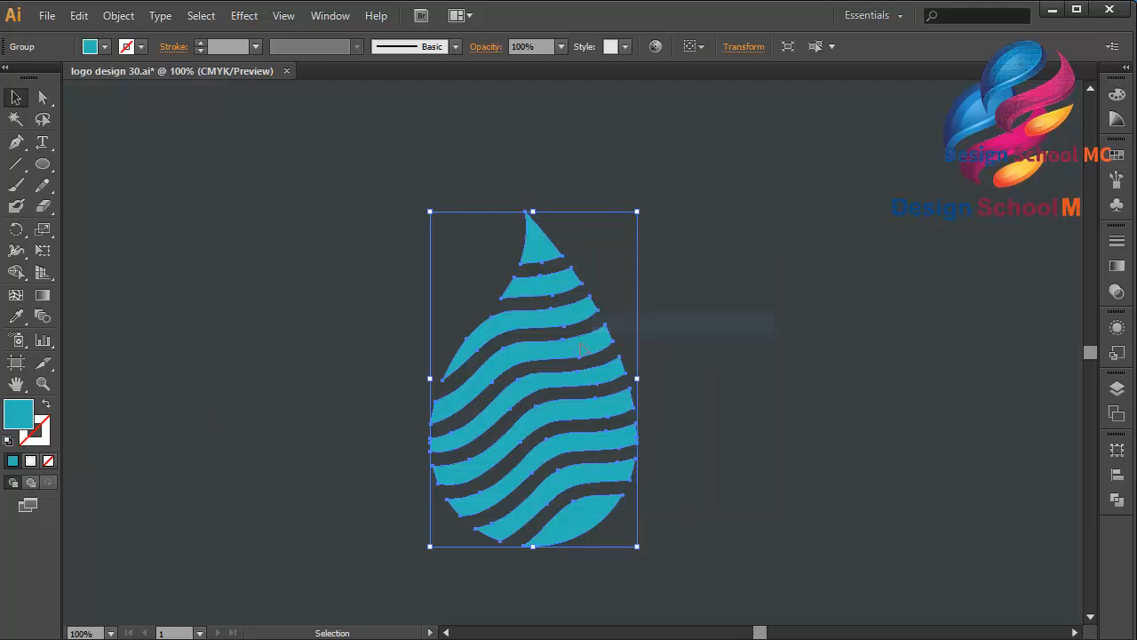
# Fill the striped drop with cyan 00FFF8 and adjust it to the slightly lighter 1FFFF9
pyautogui.doubleClick(25, 419)
pyautogui.moveTo(261, 263); pyautogui.dragTo(317, 225)
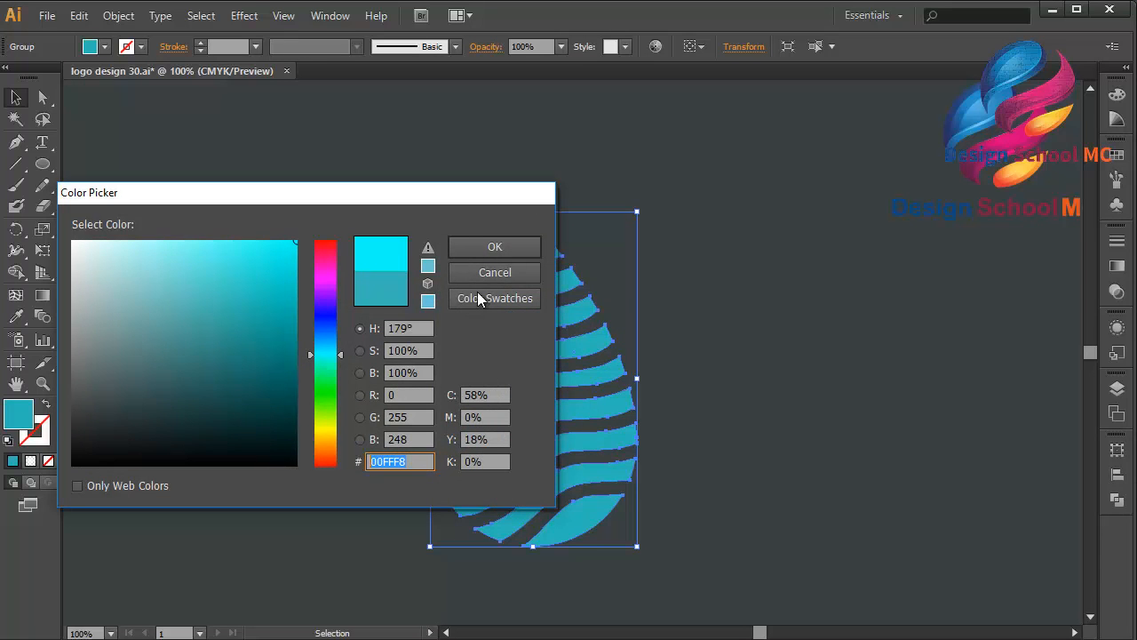
pyautogui.click(496, 247)
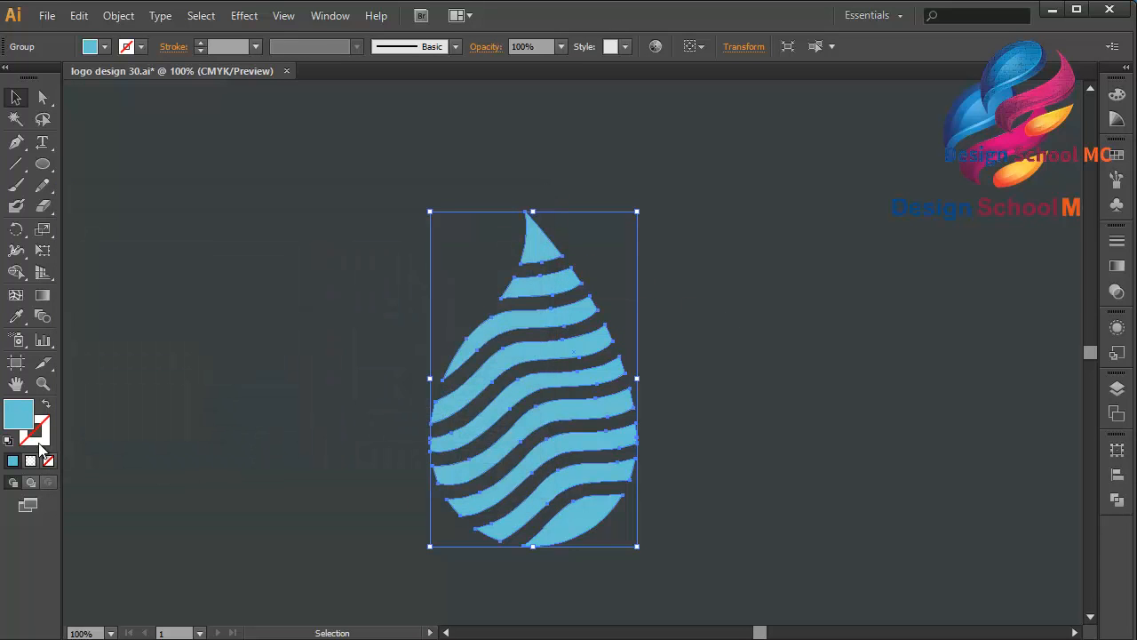
pyautogui.doubleClick(18, 420)
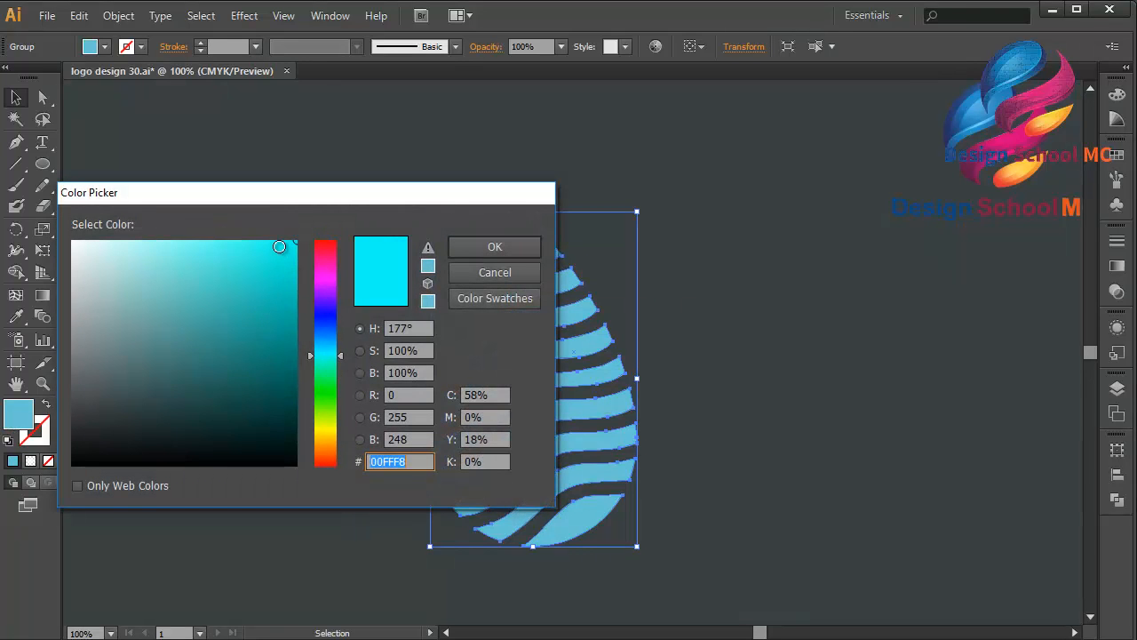
pyautogui.moveTo(279, 246); pyautogui.dragTo(276, 242)
pyautogui.click(484, 250)
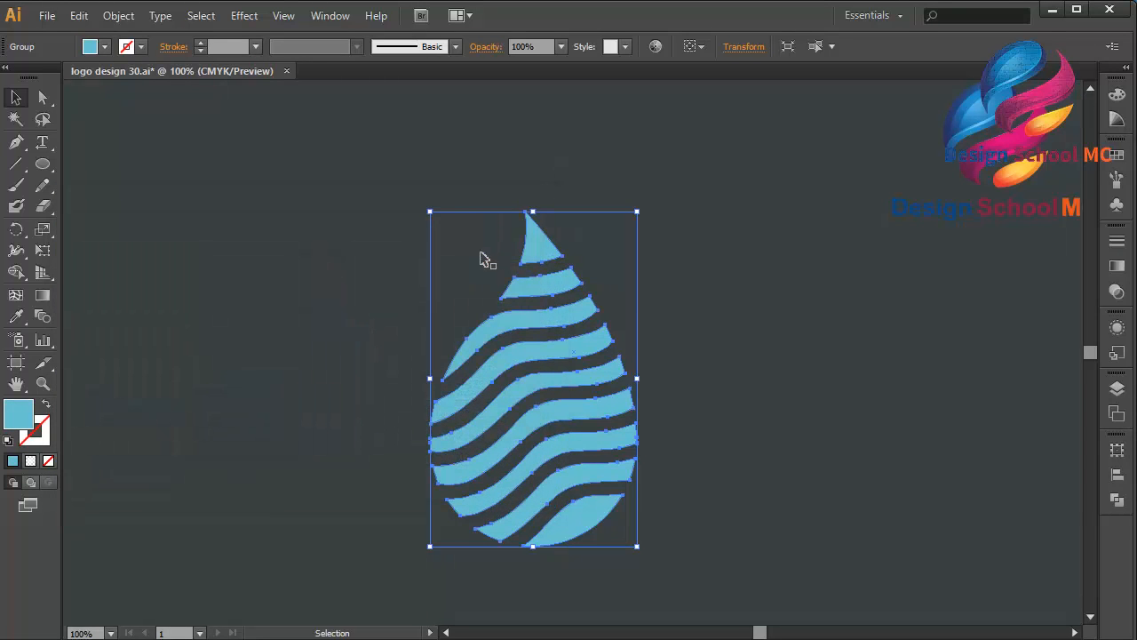
# Set the striped drop's fill to the bluer cyan 00F9FF
pyautogui.doubleClick(15, 419)
pyautogui.click(325, 355)
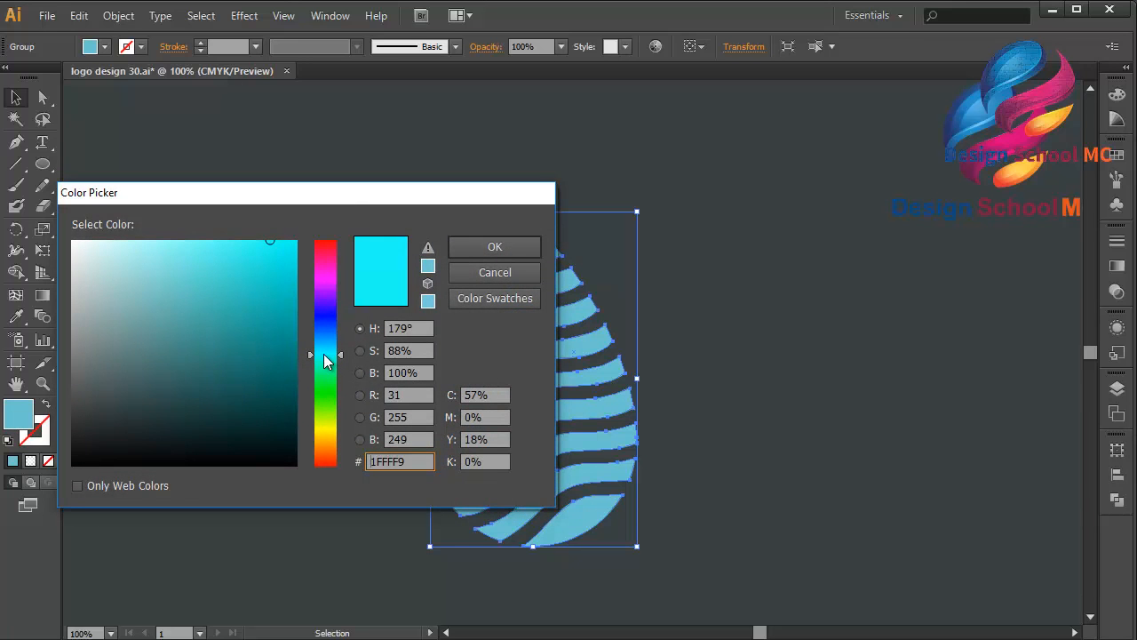
pyautogui.moveTo(325, 354); pyautogui.dragTo(325, 351)
pyautogui.moveTo(286, 256); pyautogui.dragTo(307, 233)
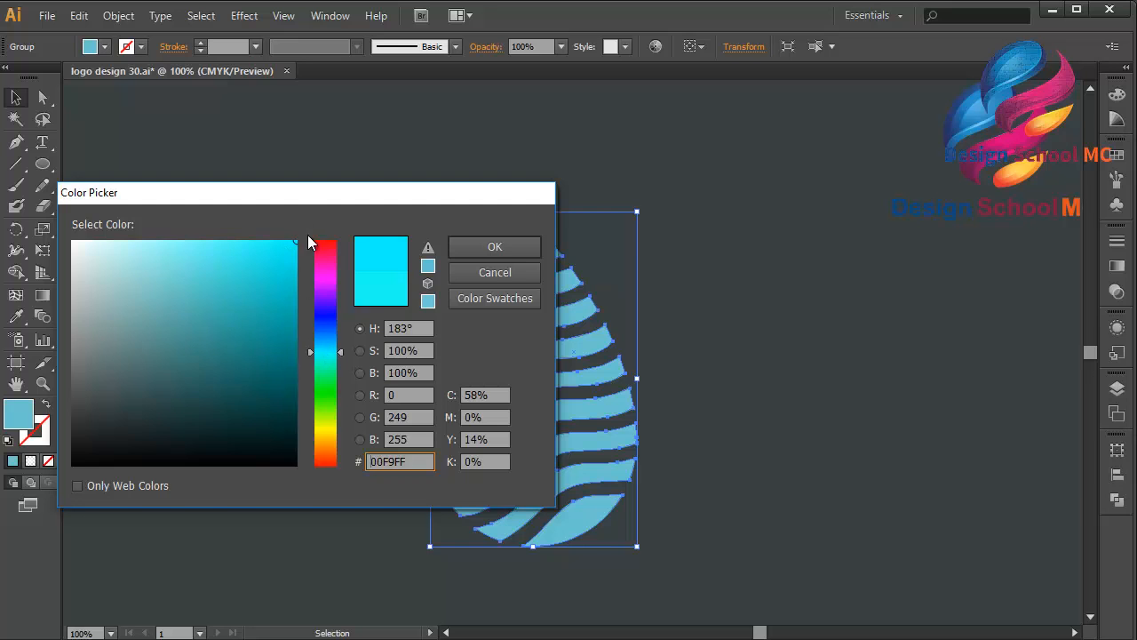
pyautogui.click(503, 251)
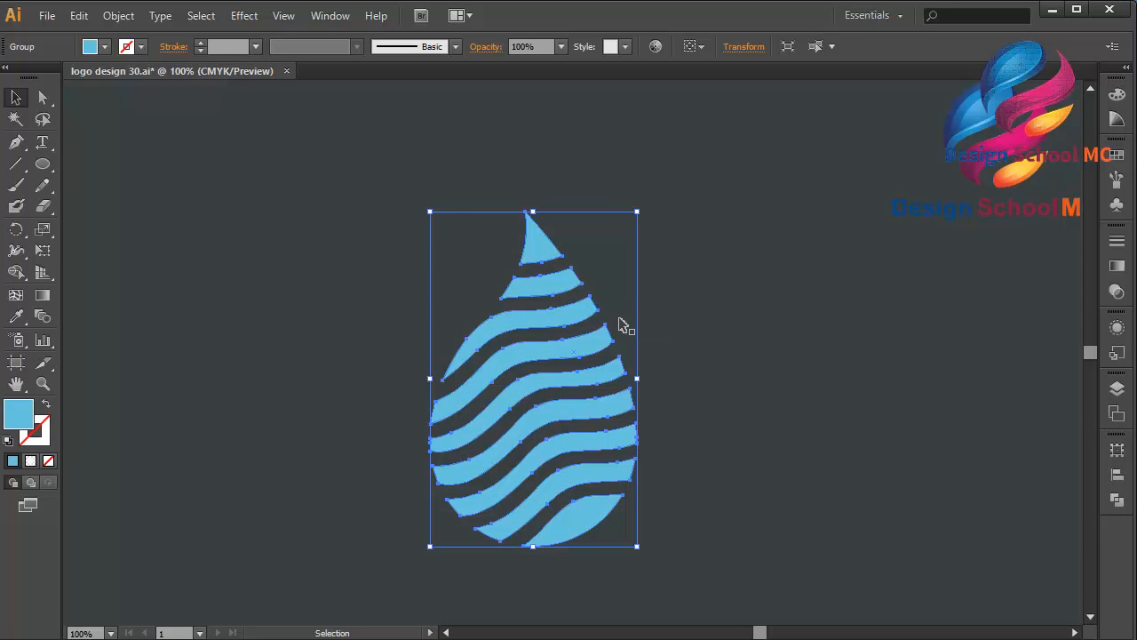
# Enlarge the striped drop proportionally until it nearly fills the artboard's height
pyautogui.press('a')
pyautogui.hotkey('ctrl', '-')
pyautogui.hotkey('ctrl', '0')
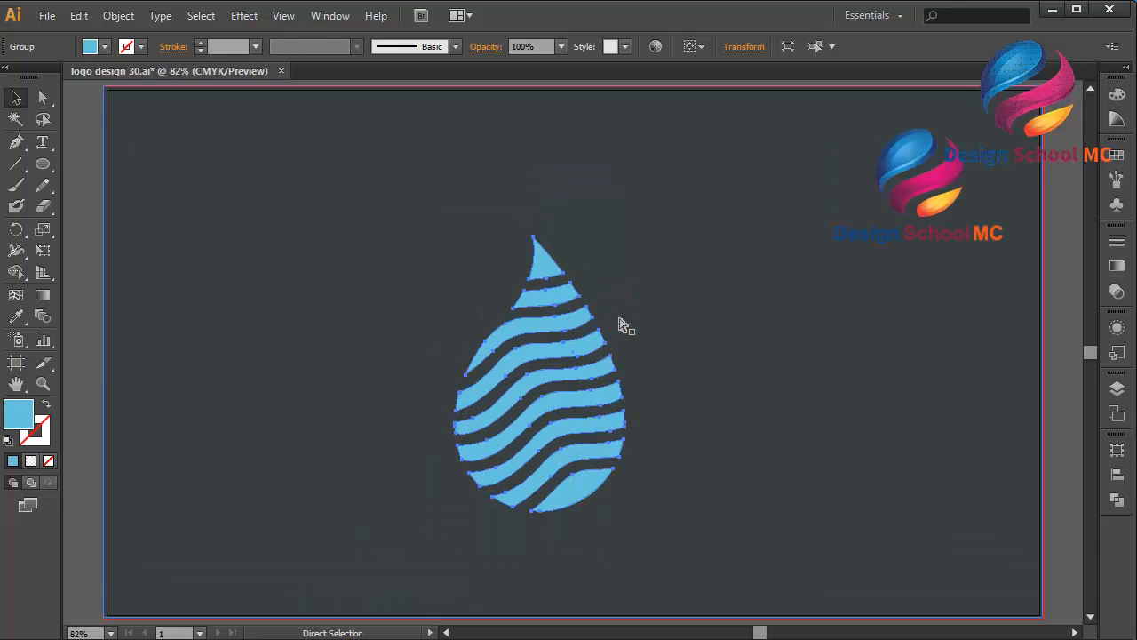
pyautogui.hotkey('ctrl', '-')
pyautogui.hotkey('ctrl', '-')
pyautogui.press('v')
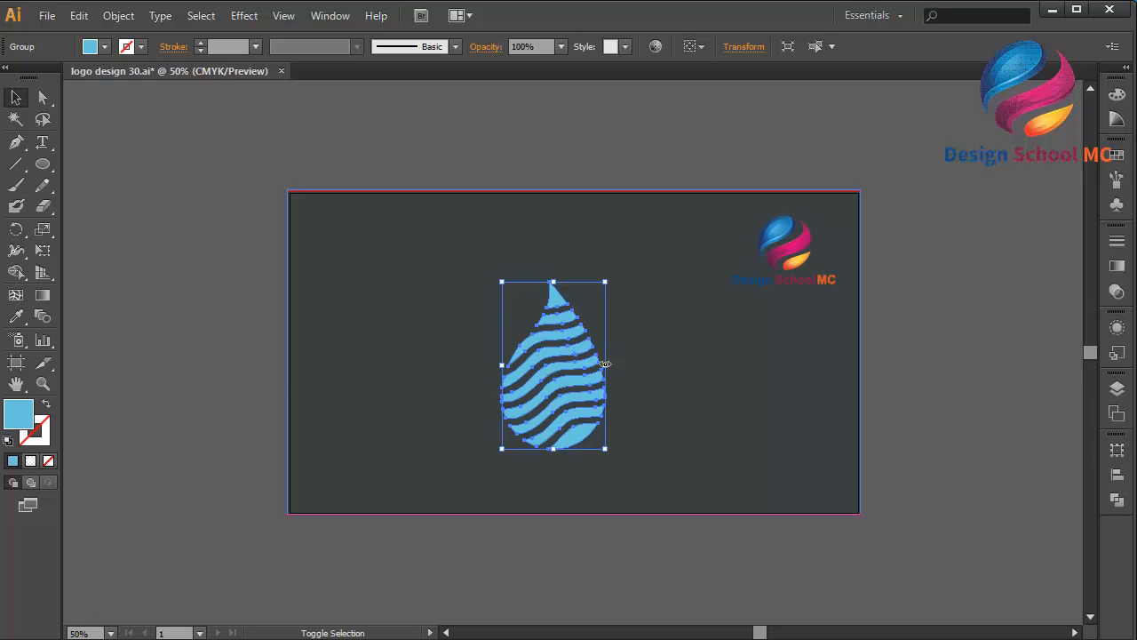
pyautogui.moveTo(605, 365)
pyautogui.mouseDown()
pyautogui.moveTo(676, 365)
pyautogui.moveTo(612, 378)
pyautogui.mouseUp()
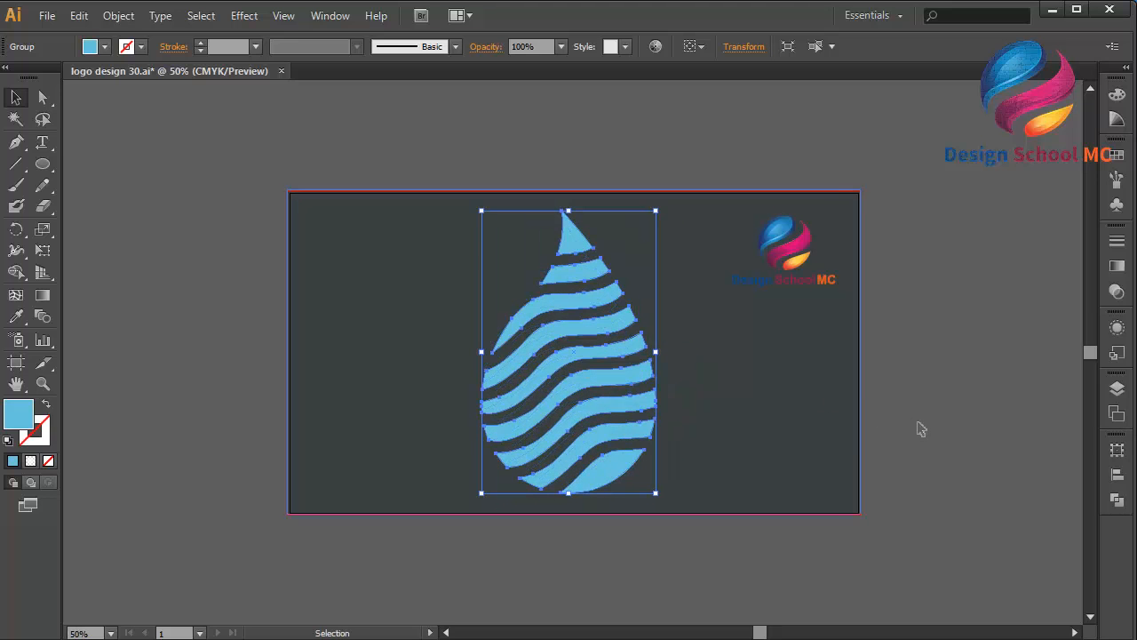
# Nudge the enlarged drop slightly up and to the left on the artboard
pyautogui.press('Up')
pyautogui.press('Up')
pyautogui.press('Up')
pyautogui.press('Up')
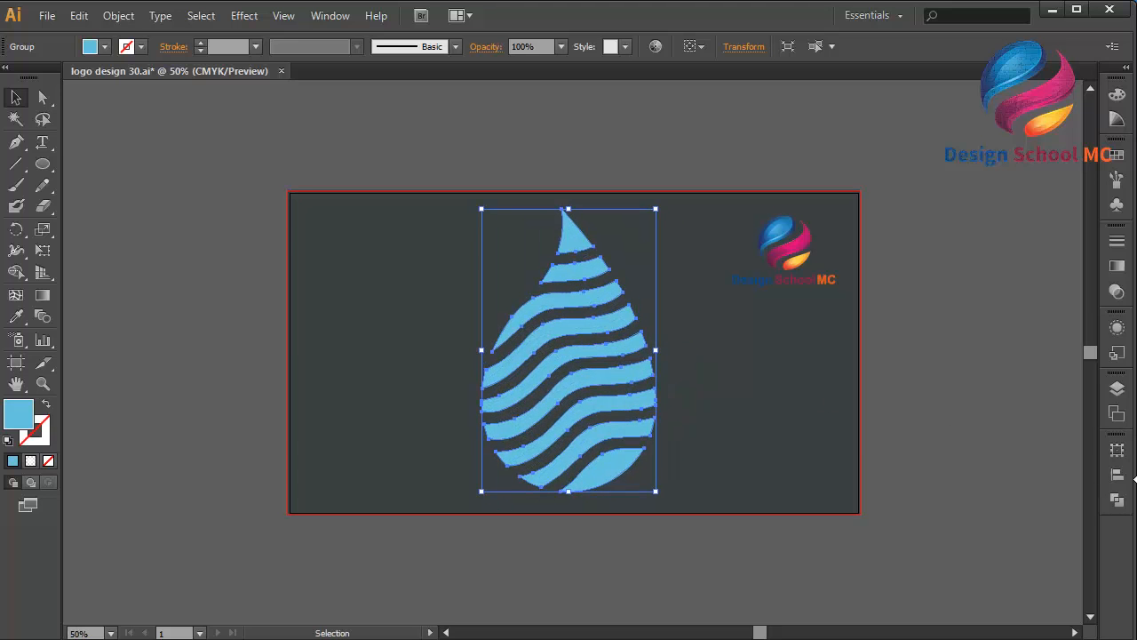
pyautogui.press('Left')
pyautogui.press('Left')
pyautogui.press('Left')
pyautogui.press('Left')
pyautogui.press('Left')
pyautogui.press('Left')
pyautogui.press('Left')
pyautogui.press('Left')
pyautogui.press('Left')
pyautogui.press('Left')
pyautogui.press('Left')
pyautogui.press('Left')
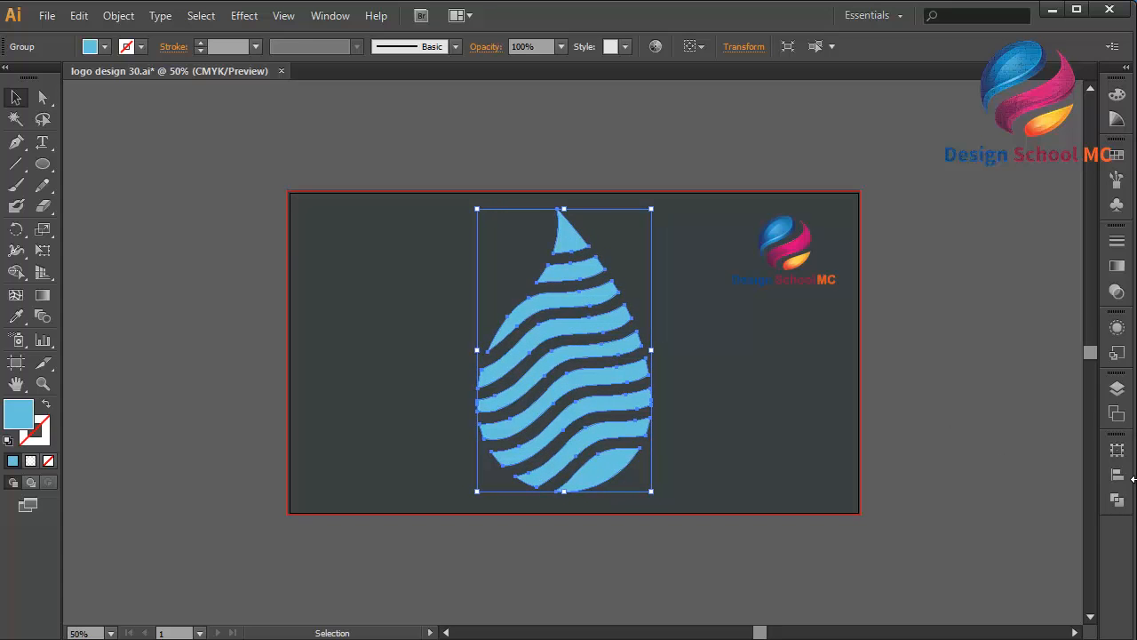
pyautogui.press('Left')
pyautogui.press('Left')
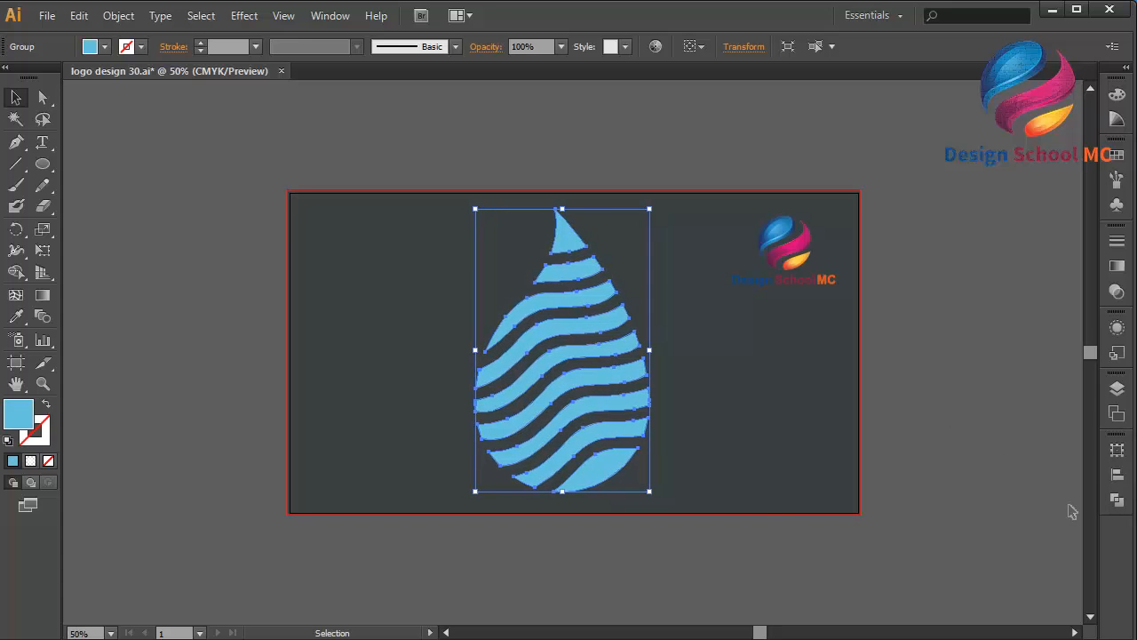
# Set the background rectangle's fill to the darker grey 202323 and deselect it
pyautogui.click(708, 476)
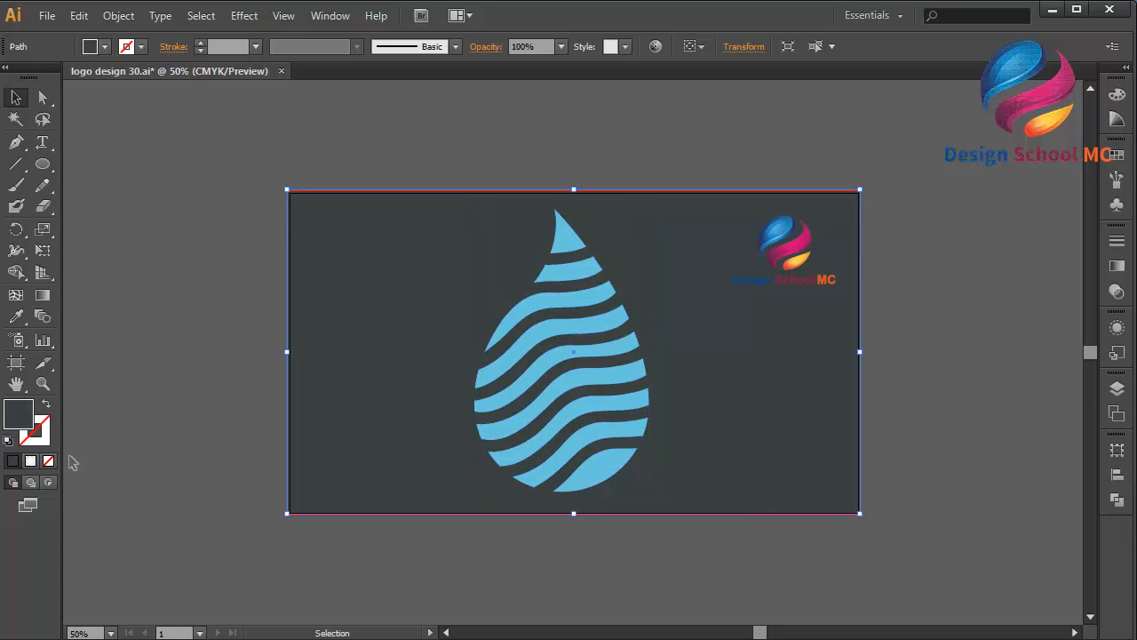
pyautogui.doubleClick(29, 420)
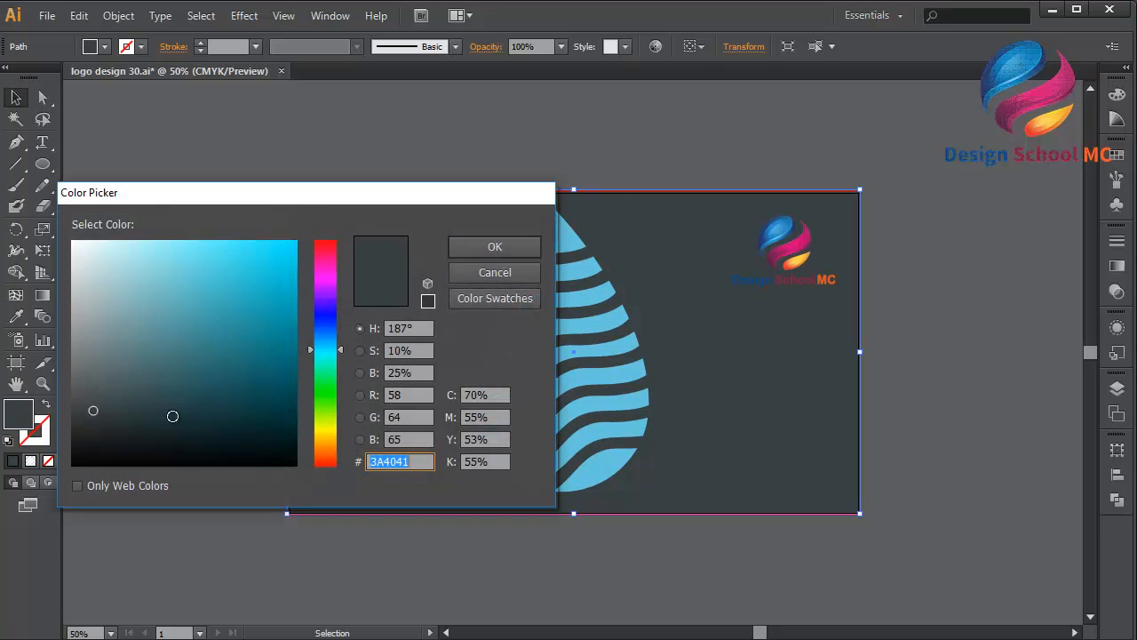
pyautogui.click(92, 434)
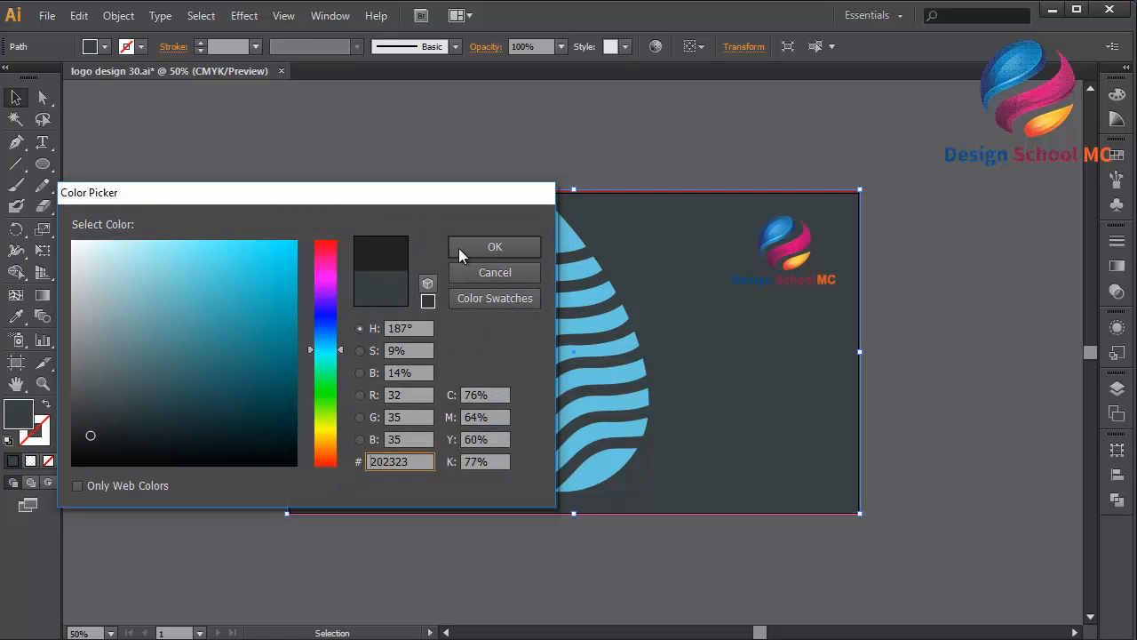
pyautogui.click(472, 248)
pyautogui.click(209, 267)
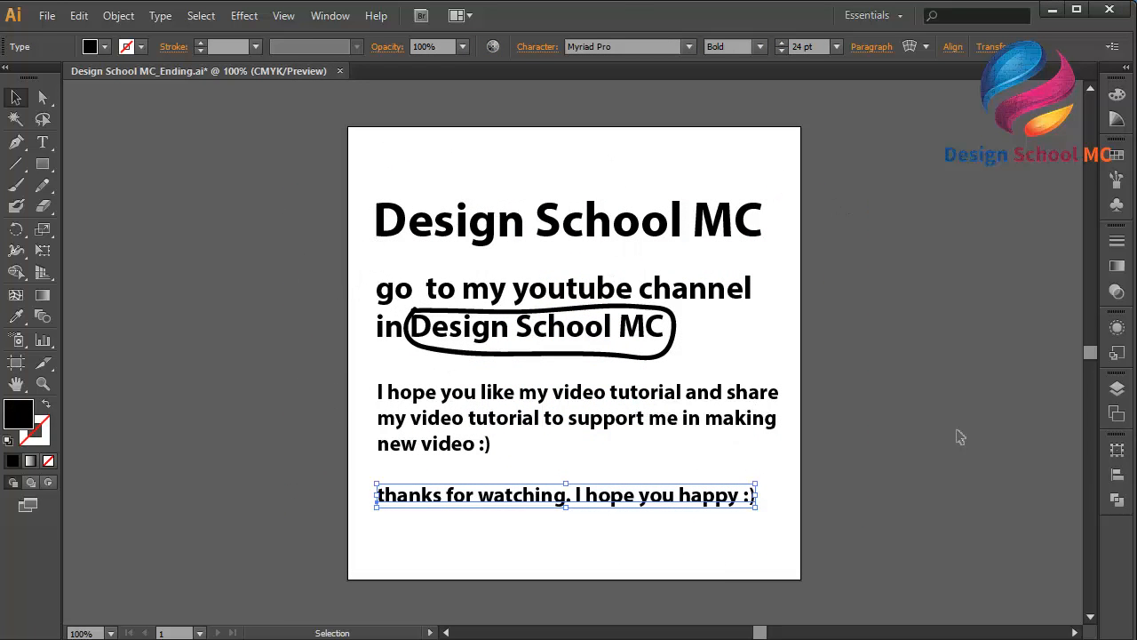
# In Design School MC_Ending.ai, select the large "Design School MC" heading and open its fill colour for editing
pyautogui.click(599, 218)
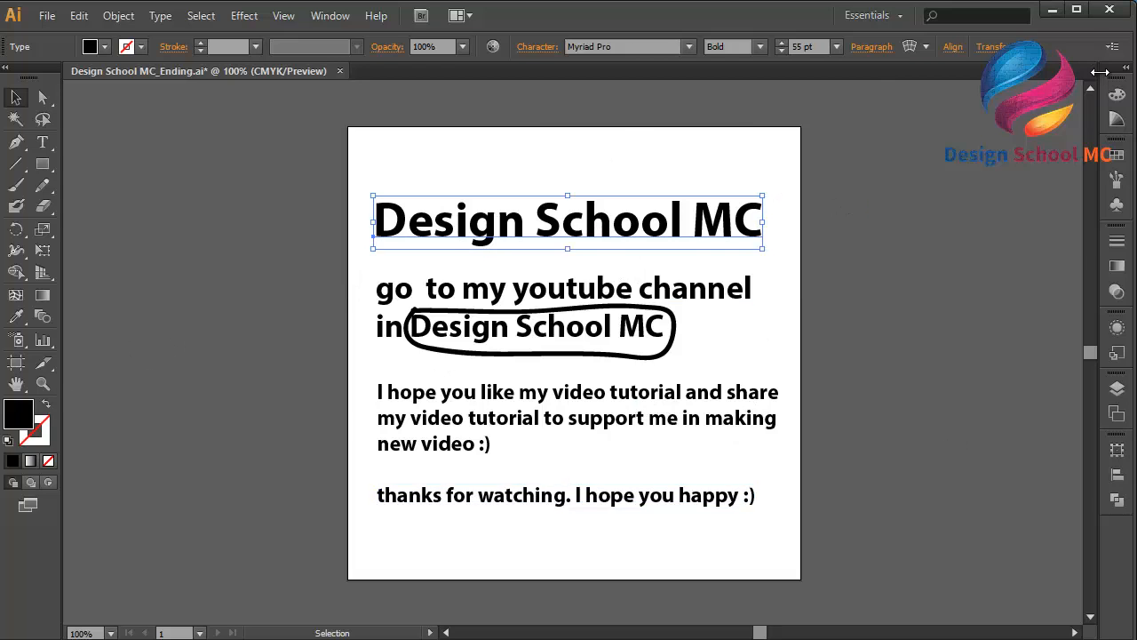
pyautogui.click(1117, 155)
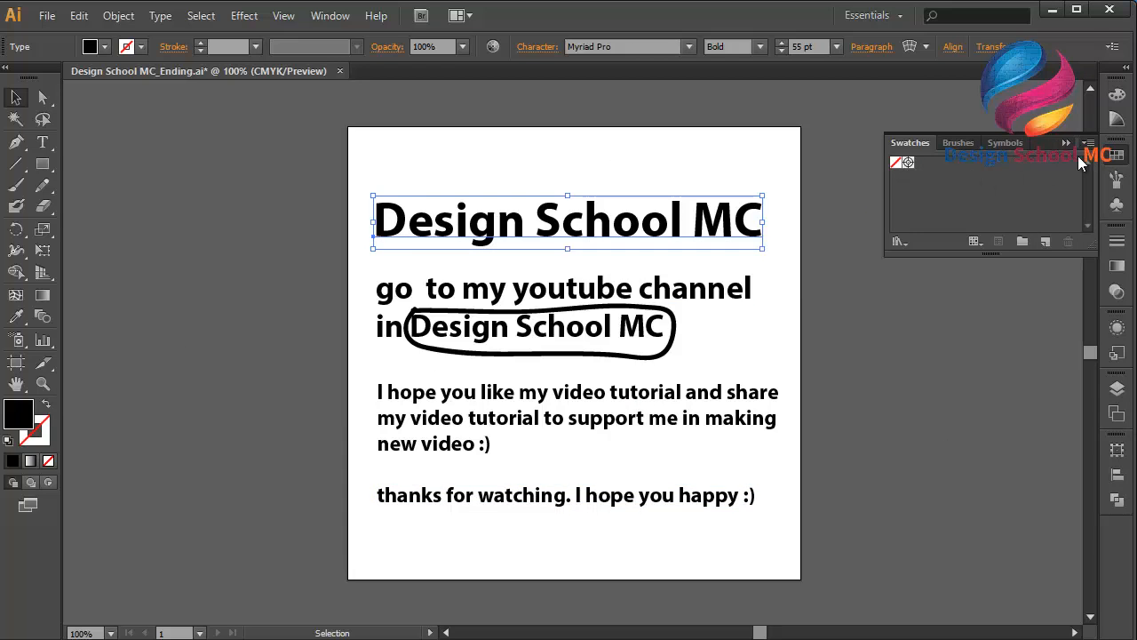
pyautogui.click(1065, 143)
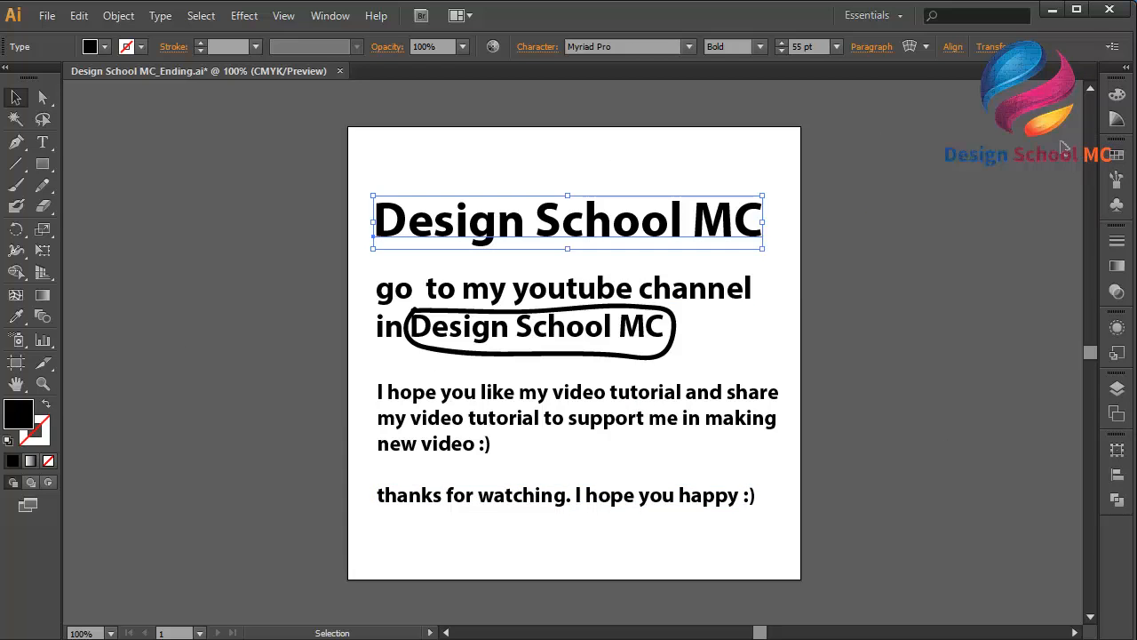
pyautogui.doubleClick(30, 420)
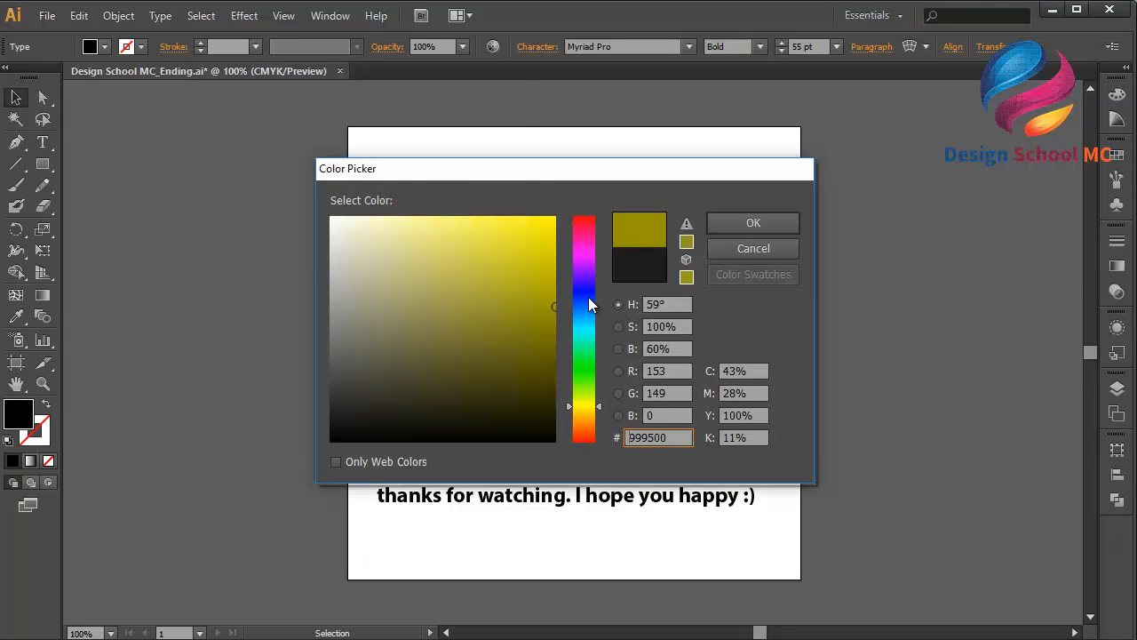